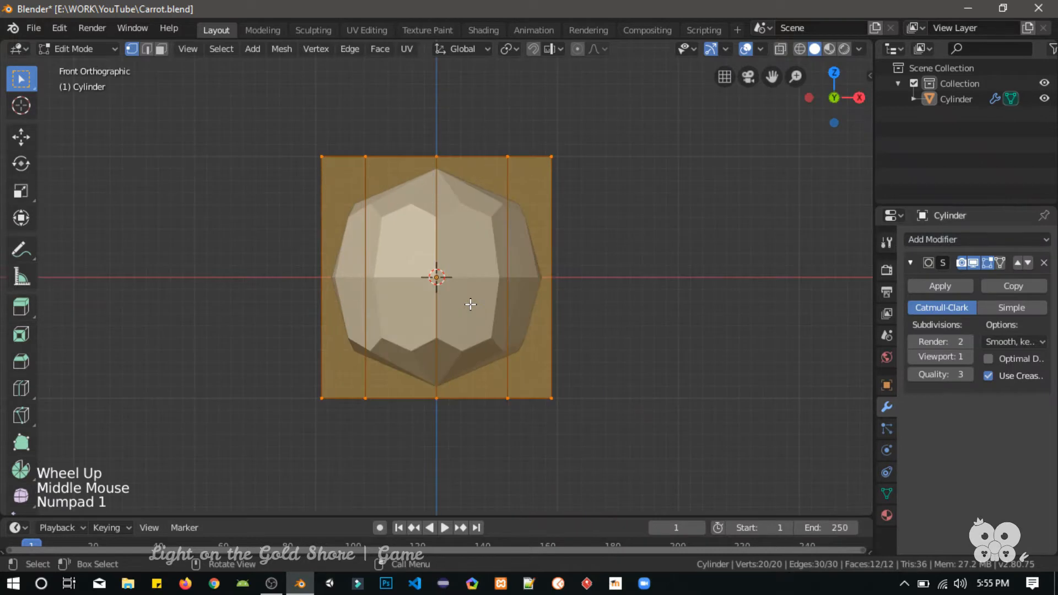
Select the cylinder's bottom edge loop and move it down about 1.25 m along Z.
left_click(453, 398, "alt")
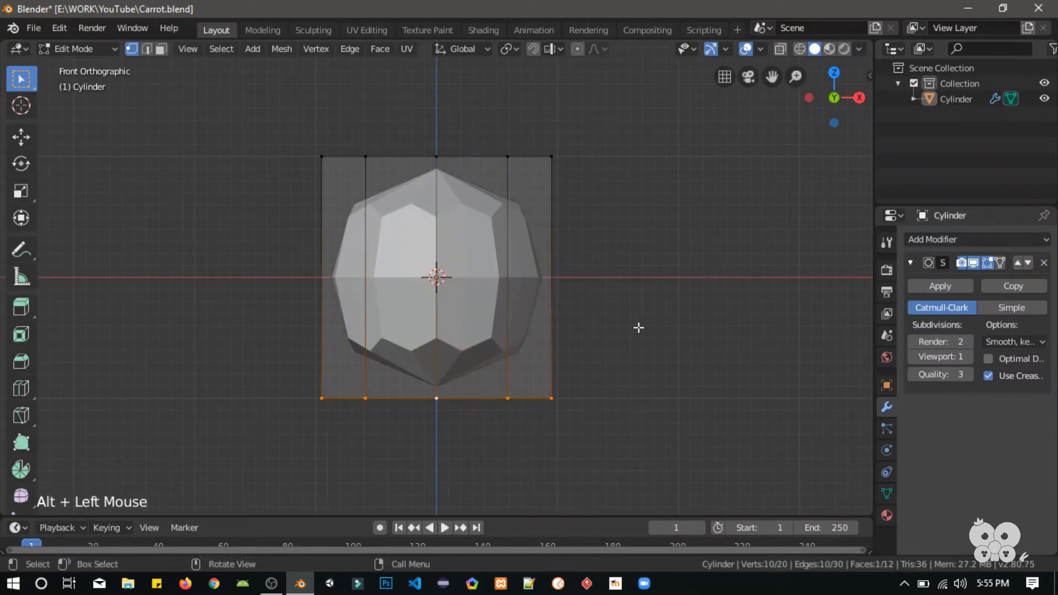
scroll(638, 327, "down", 3)
key("g")
key("z")
left_click(454, 411)
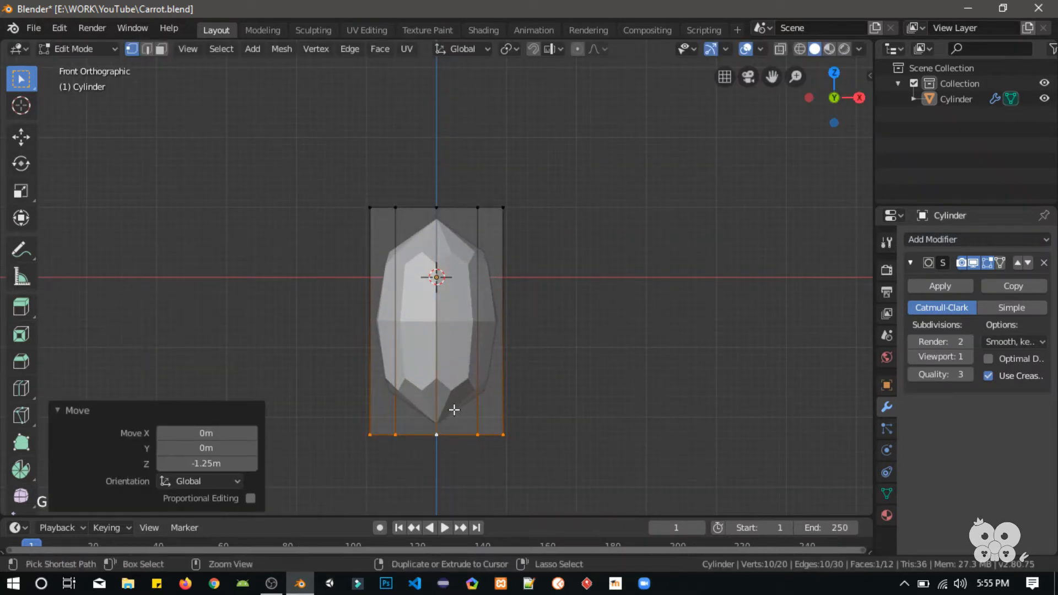
Add a horizontal loop cut around the body and slide it up against the top rim at a factor of about -0.973.
key("ctrl+r")
left_click(492, 322)
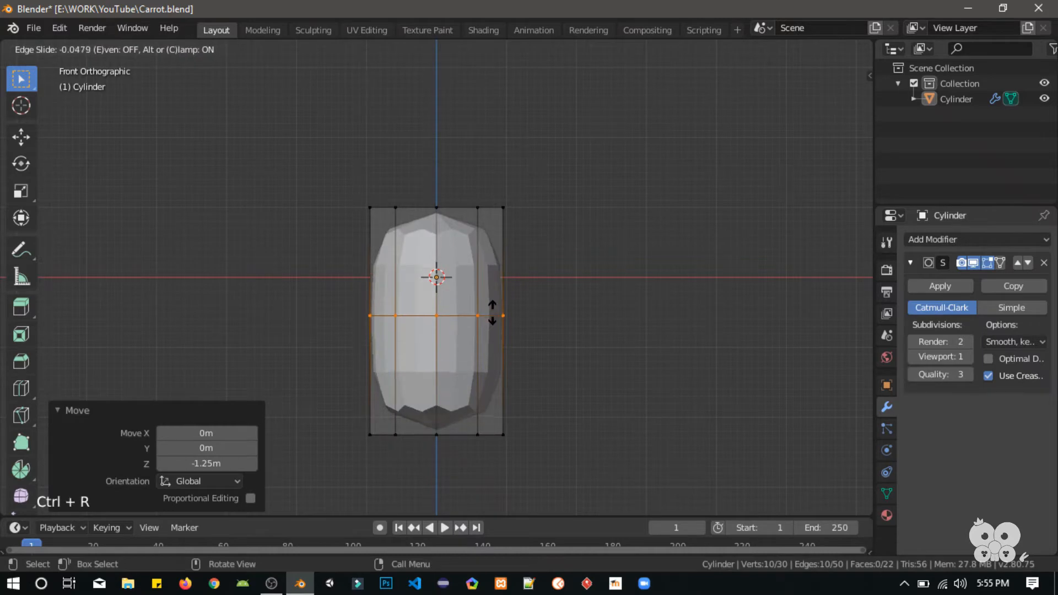
left_click(494, 210)
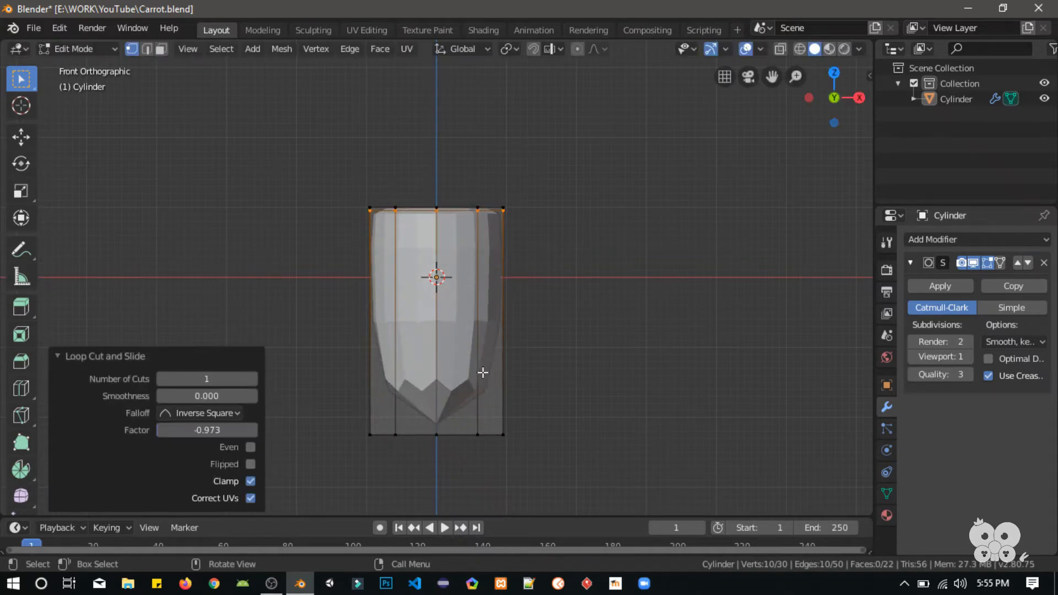
Taper the body by scaling the bottom edge loop to about 0.331 and again by about 0.712.
left_click(448, 435, "alt")
key("s")
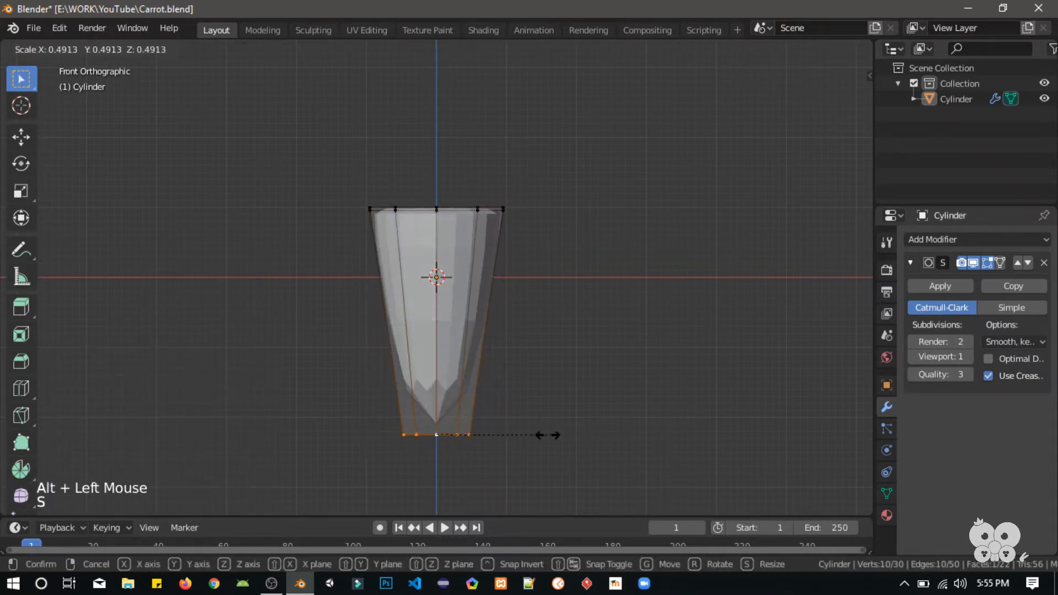
left_click(513, 429)
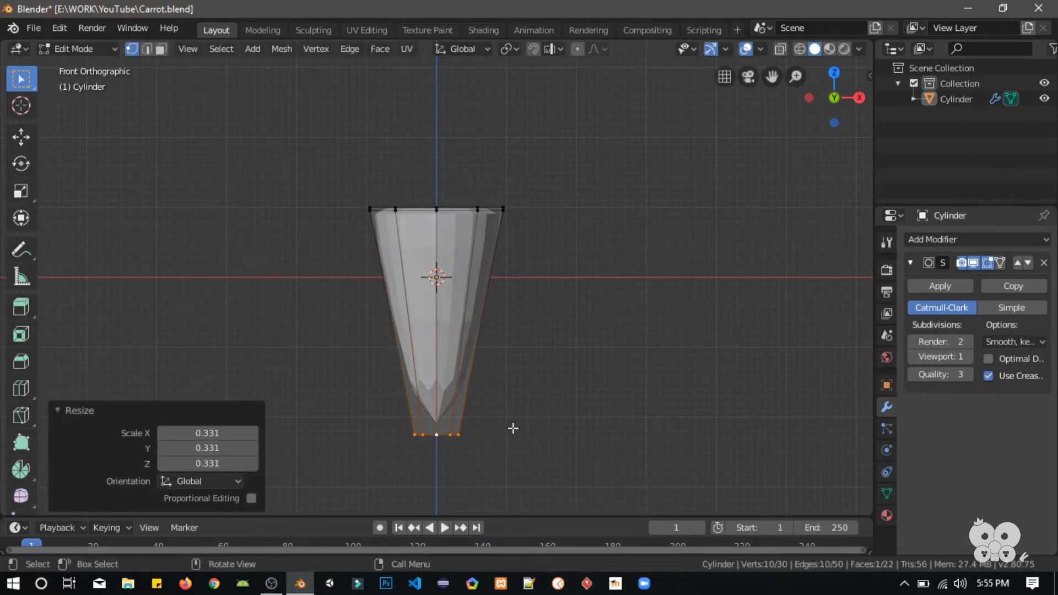
key("s")
left_click(490, 431)
Add a loop cut near the tip at a factor of about 0.793, plus three evenly spaced loops between it and the top.
key("ctrl+r")
left_click(465, 404)
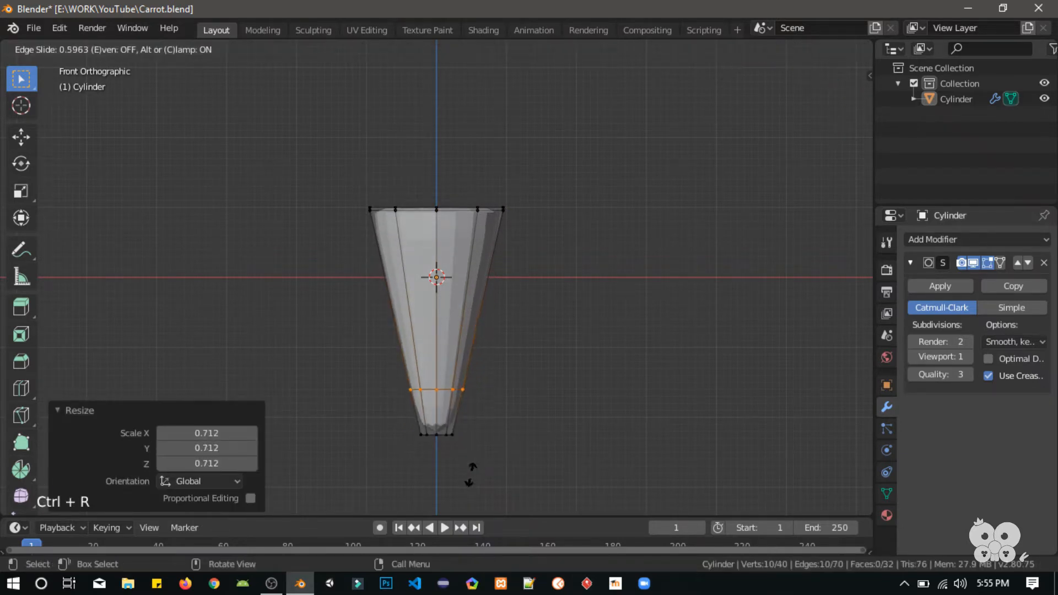
left_click(475, 499)
key("ctrl+r")
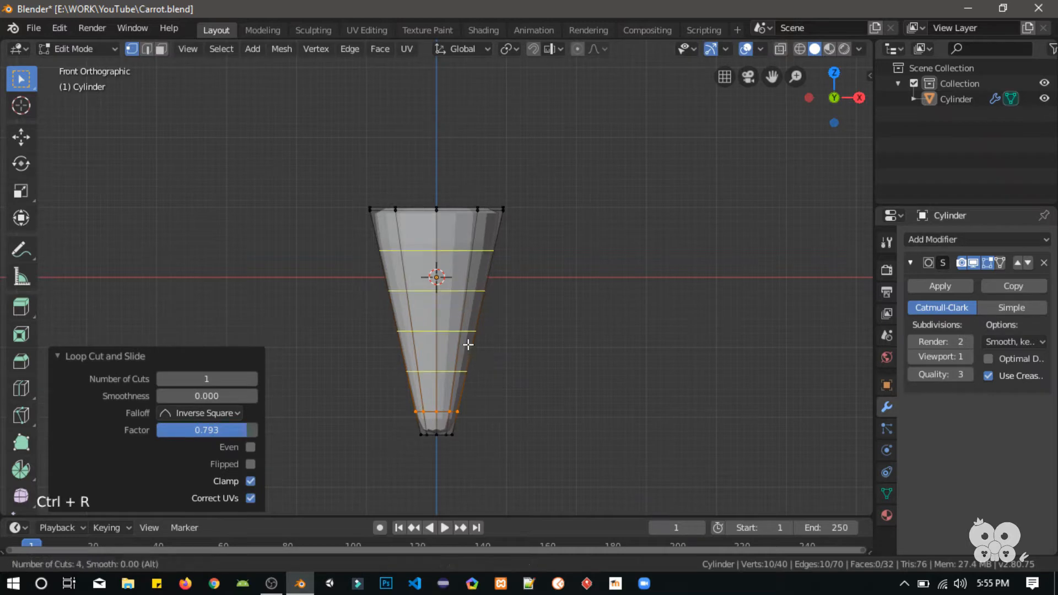
scroll(466, 346, "up", 2)
left_click(468, 345)
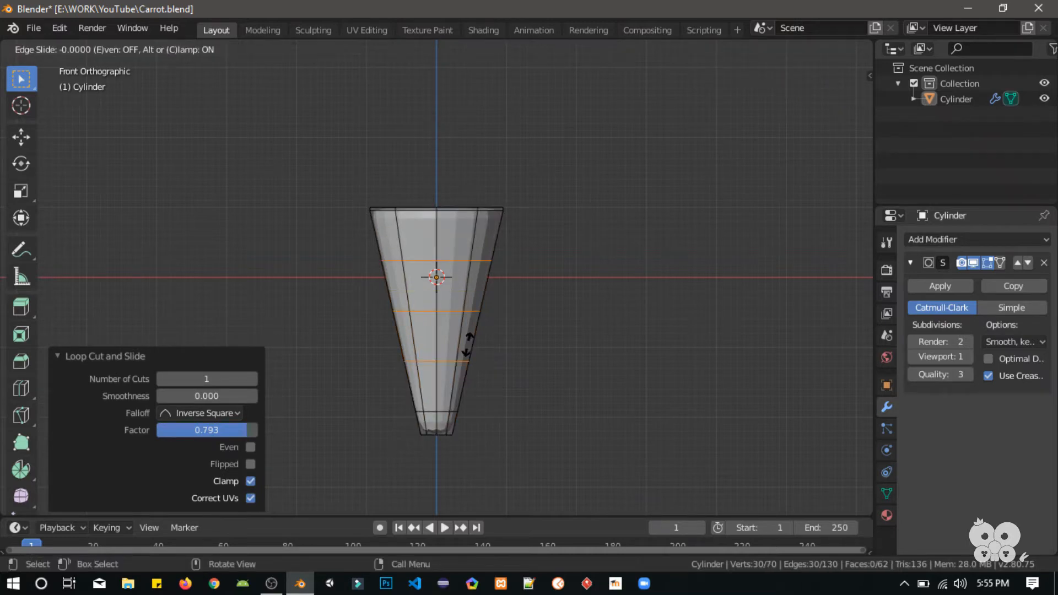
left_click(467, 345)
Select the four edge loops between the tip and the rim and scale them up to about 1.092.
left_click(446, 411, "alt")
left_click(457, 362, "alt+shift")
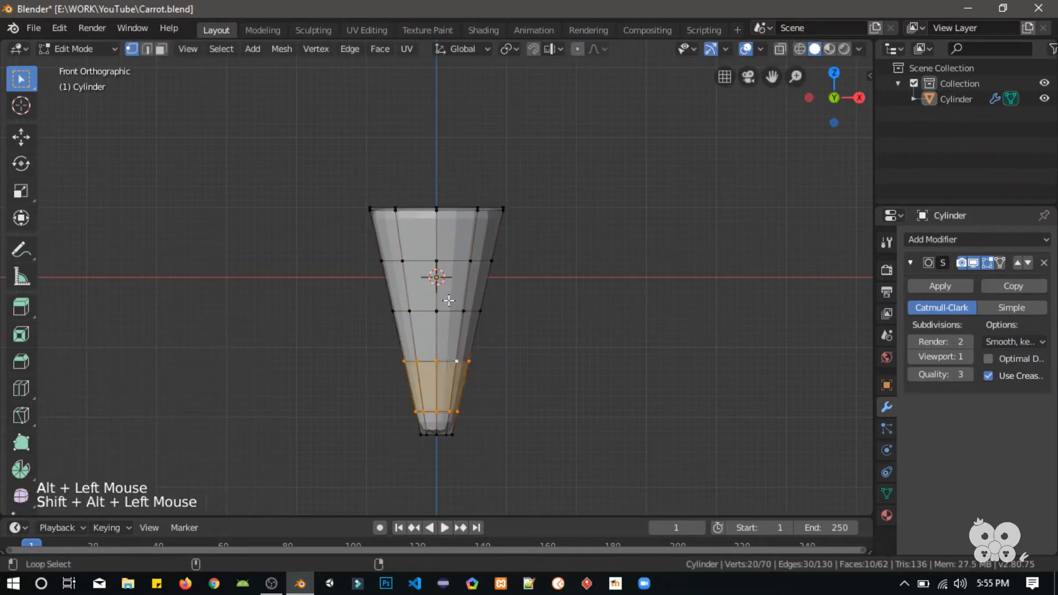
left_click(450, 312, "alt+shift")
left_click(454, 261, "alt+shift")
key("s")
left_click(547, 342)
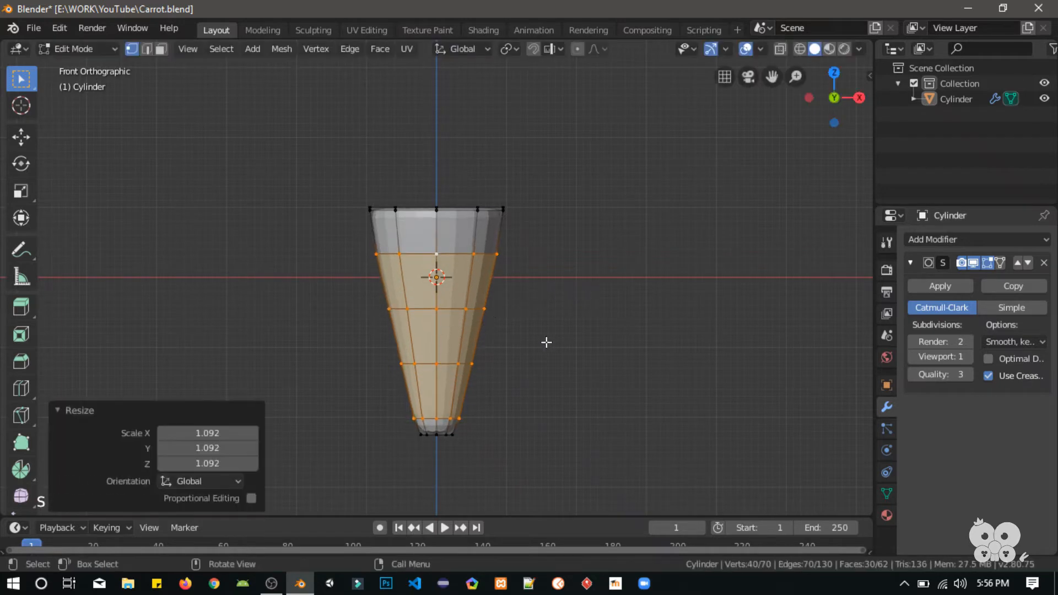
left_click(546, 343)
middle_click_drag(478, 232, 550, 194)
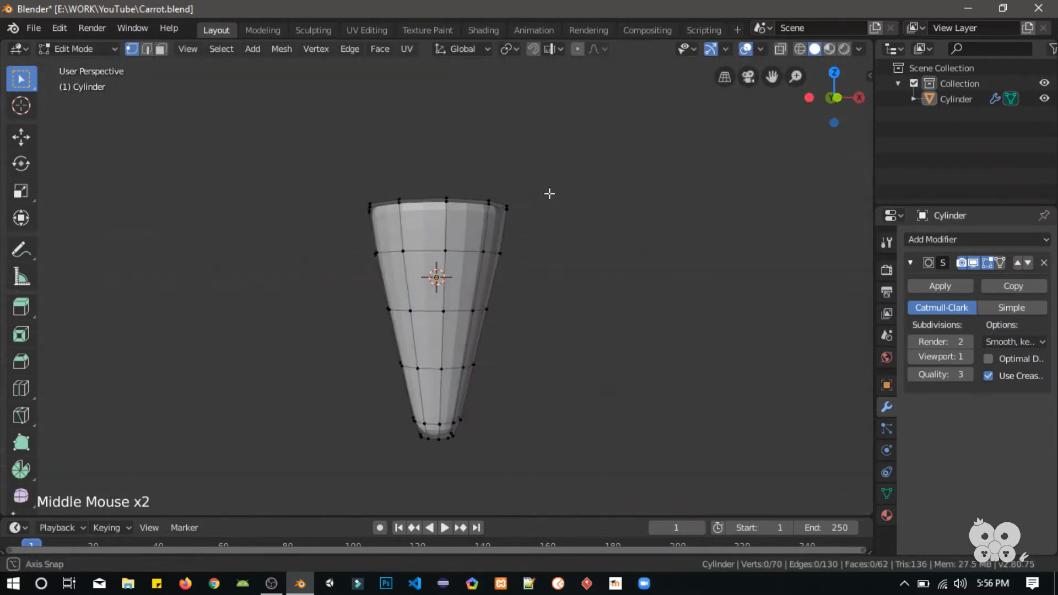
key("KP_1")
key("b")
left_click_drag(550, 217, 353, 186)
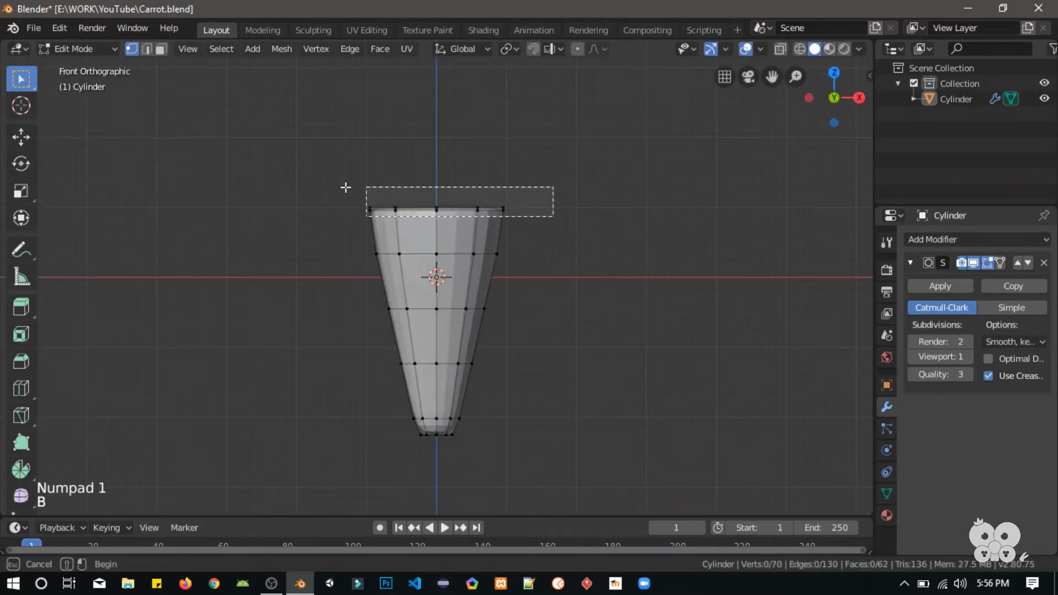
key("s")
left_click(629, 237)
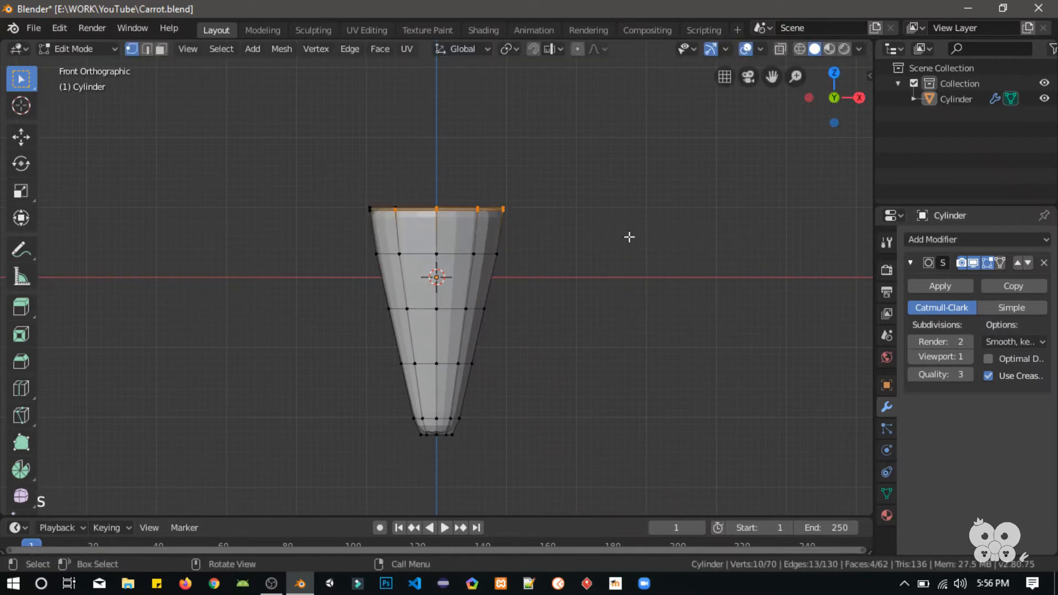
left_click(592, 236)
Switch the viewport to wireframe shading and box-select all vertices of the two top rings.
key("z")
left_click(494, 216)
key("b")
left_click_drag(602, 223, 270, 177)
Try narrowing the top rings and adding a loop cut below them, and undo these changes.
key("s")
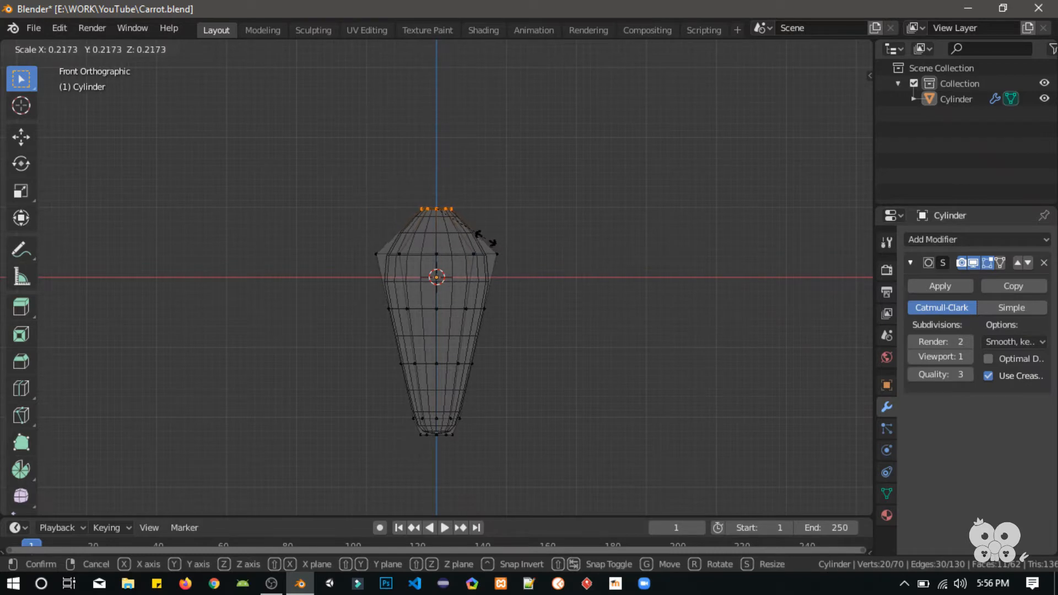
left_click(485, 241)
left_click(451, 237)
key("ctrl+r")
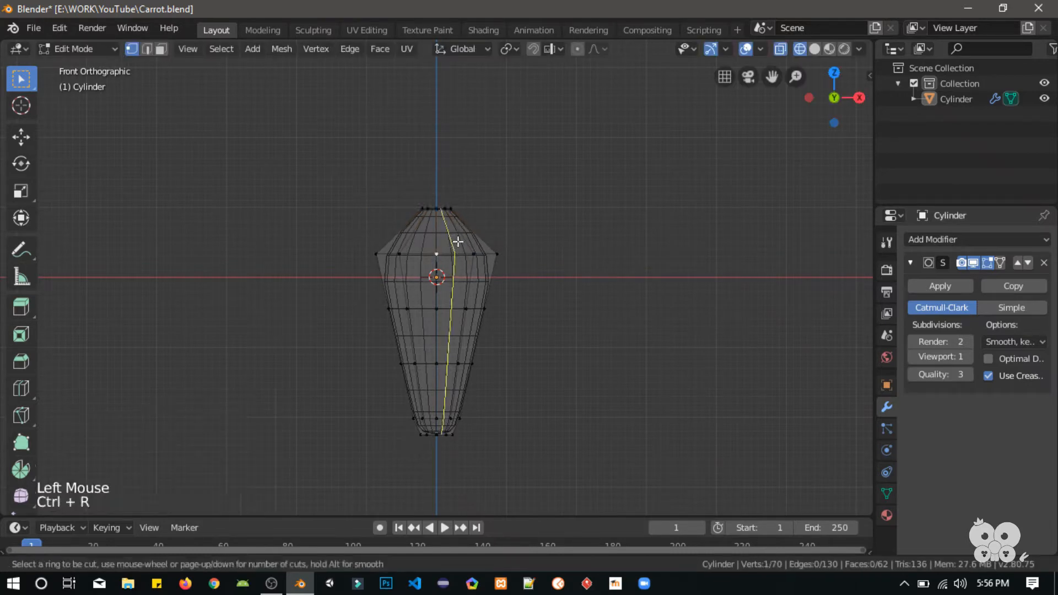
left_click(458, 242)
right_click(475, 231)
key("s")
left_click(513, 229)
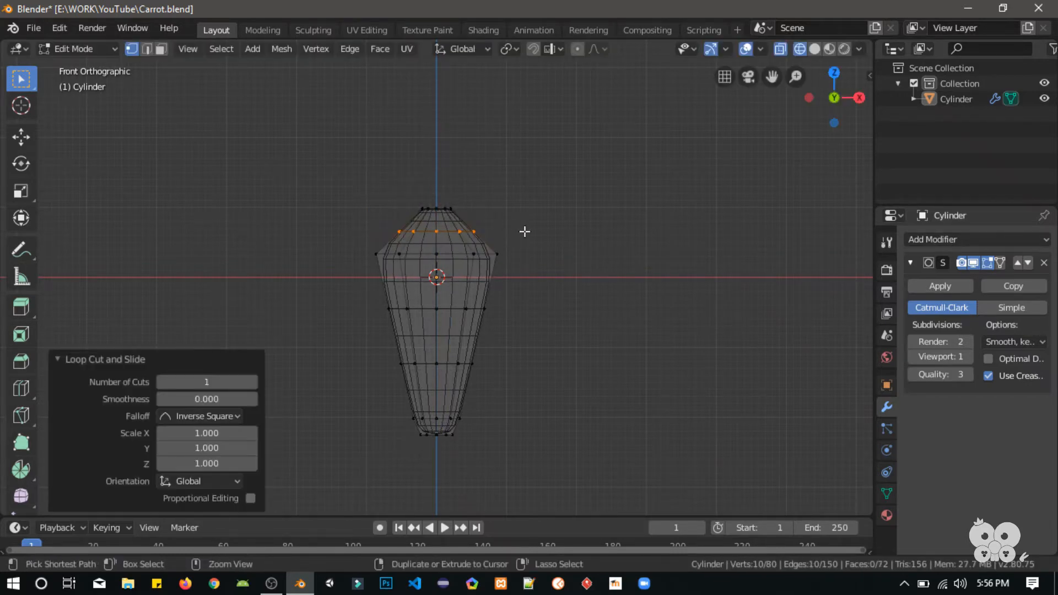
key("ctrl+z")
key("ctrl+z")
key("ctrl+z")
Add a horizontal edge loop around the upper body and place it just below the top rim.
key("ctrl+r")
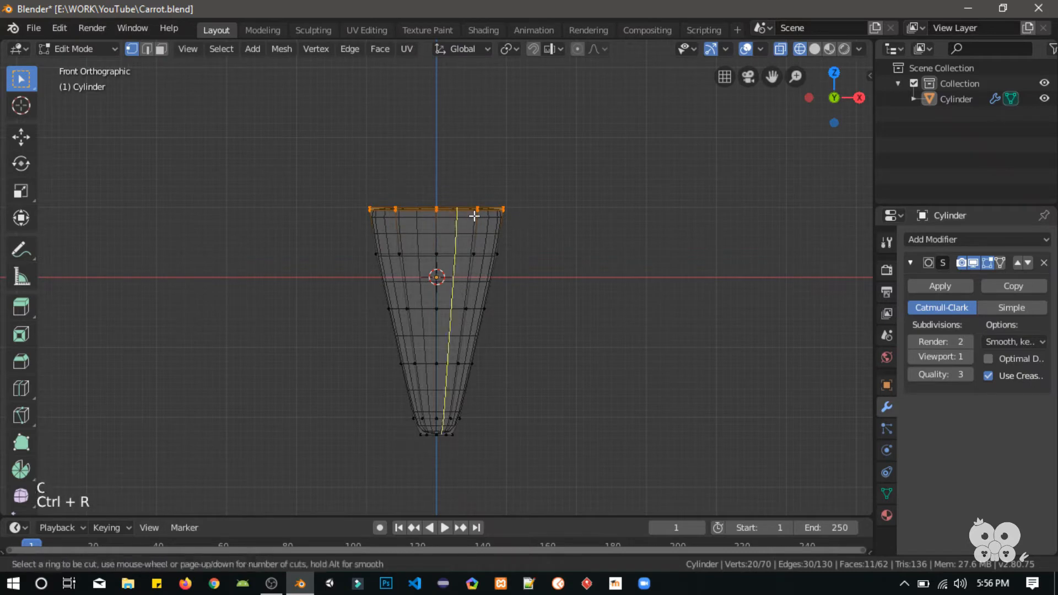
left_click(498, 219)
right_click(499, 214)
key("g")
key("z")
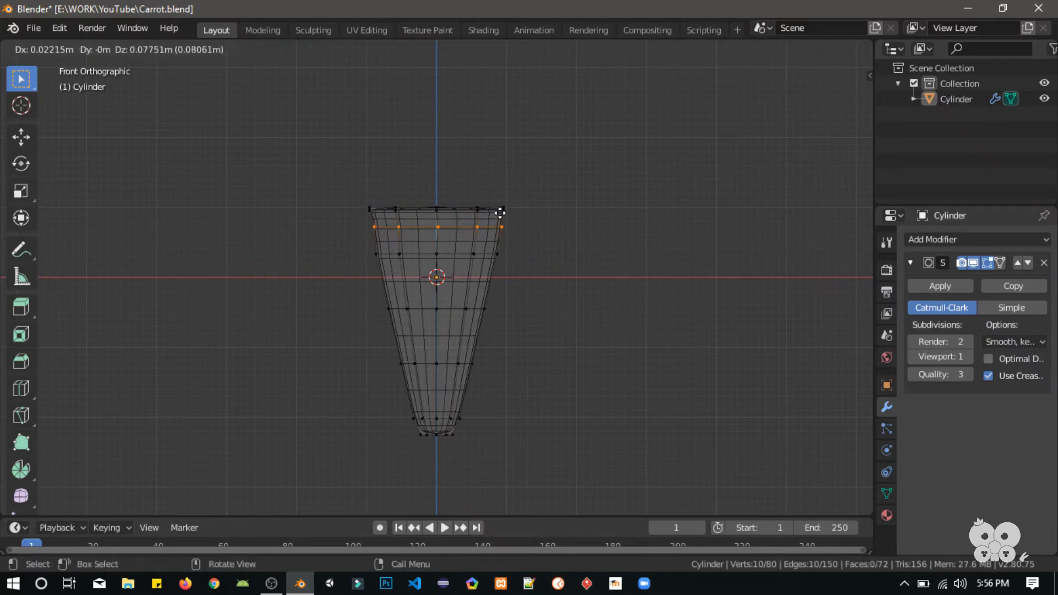
right_click(499, 207)
Examine the top rim in object mode and in solid shading from an angled view.
key("Tab")
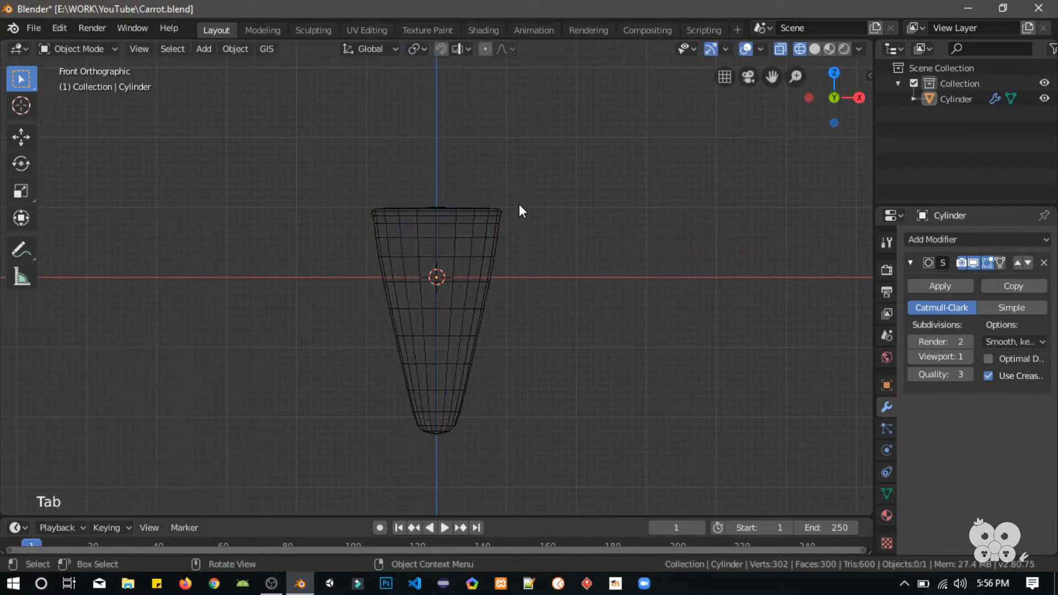
scroll(519, 204, "up", 4)
middle_click_drag(521, 199, 524, 217)
key("Tab")
key("z")
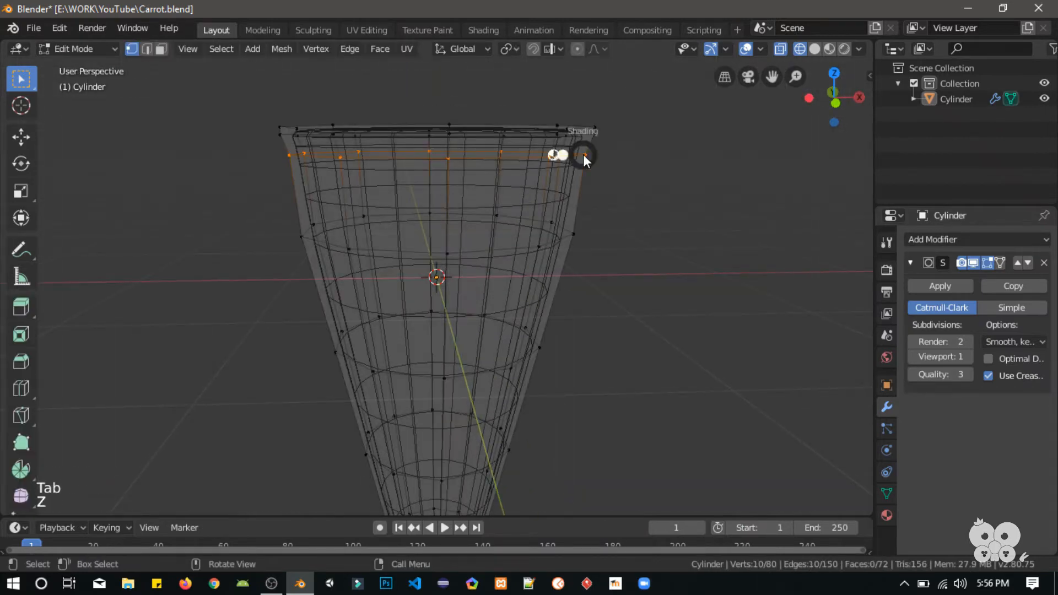
mouse_move(668, 158)
middle_mouse_down()
mouse_move(622, 147)
mouse_move(649, 154)
middle_mouse_up()
key("z")
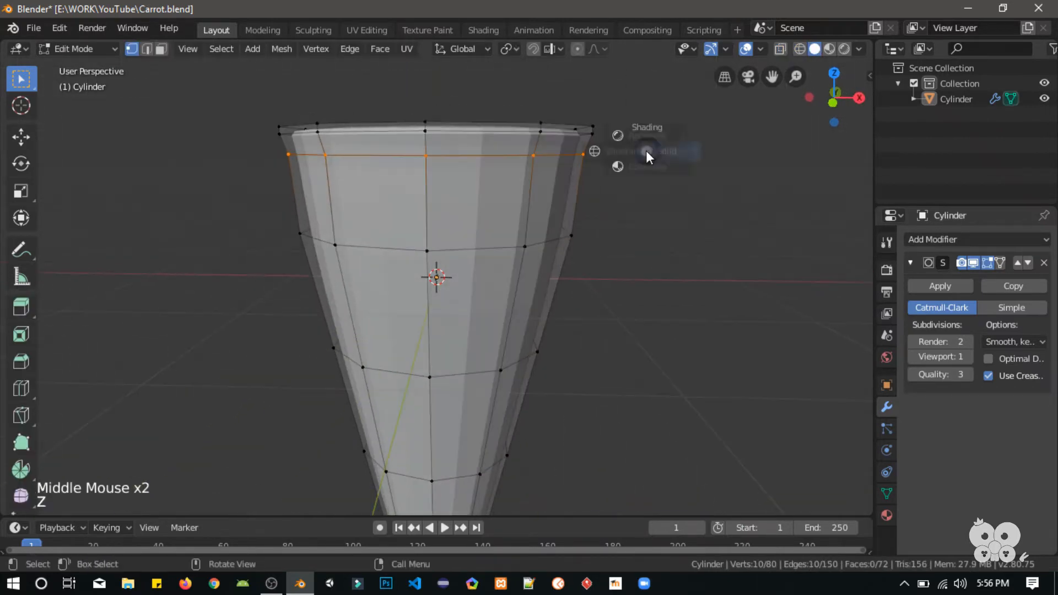
In front view, box-select the two top rings and scale them down to about 0.233 to round off the top.
key("KP_1")
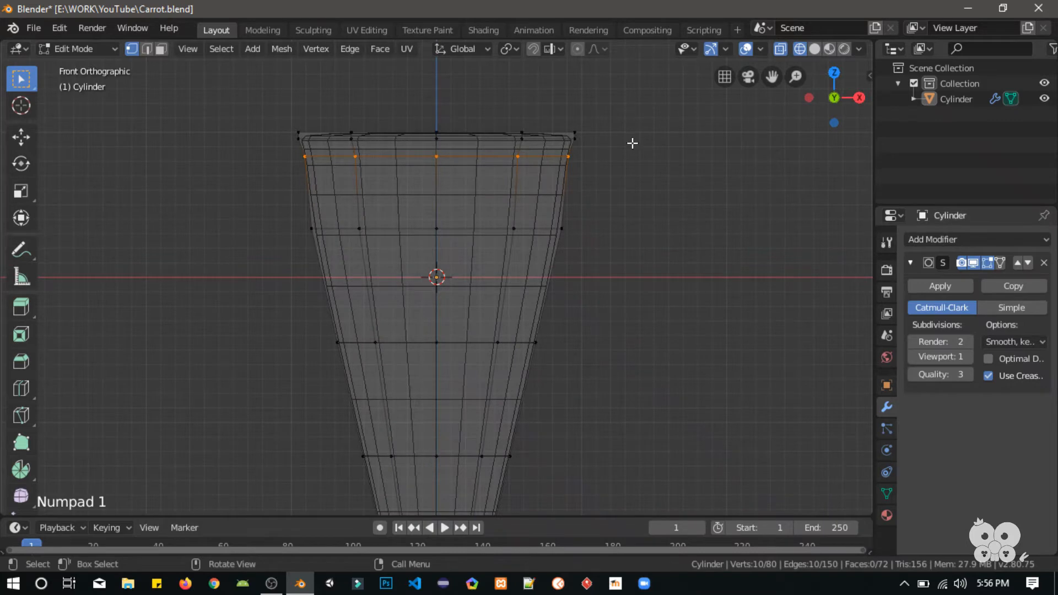
key("b")
left_click_drag(631, 144, 273, 119)
left_click(600, 146)
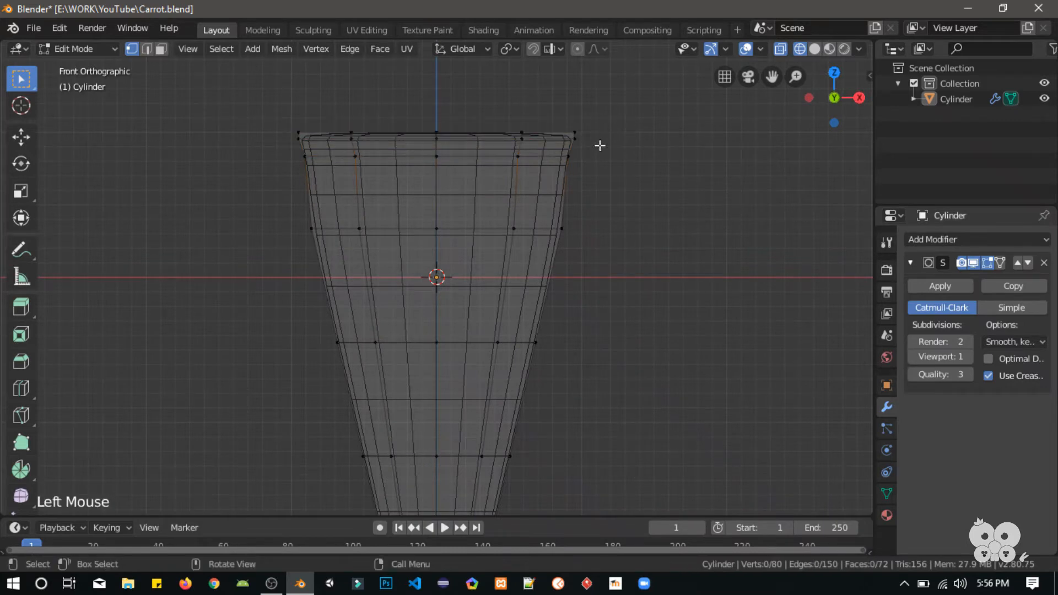
left_click_drag(600, 146, 262, 117)
key("s")
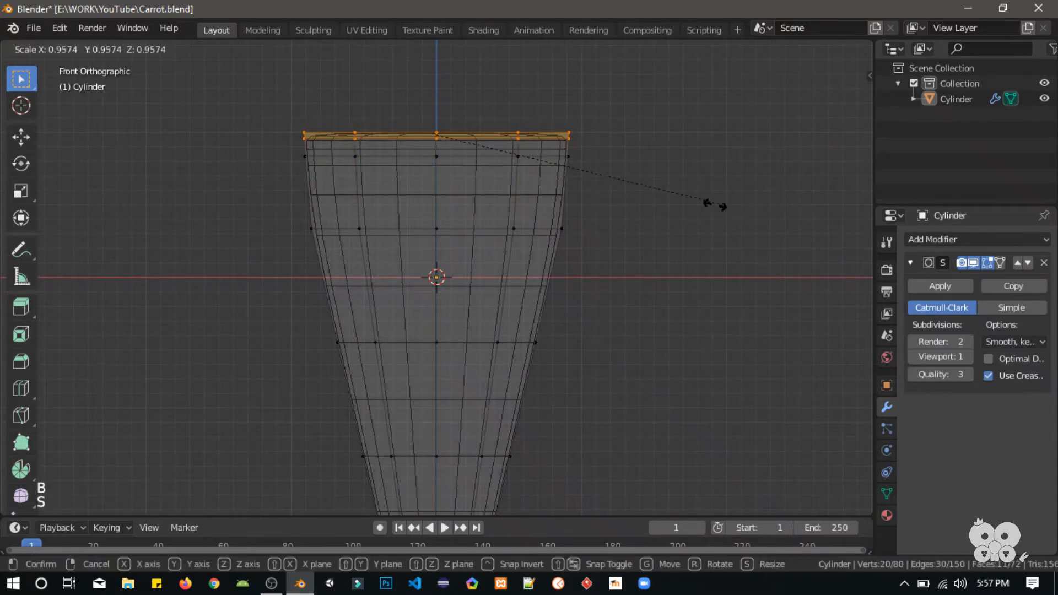
left_click(492, 184)
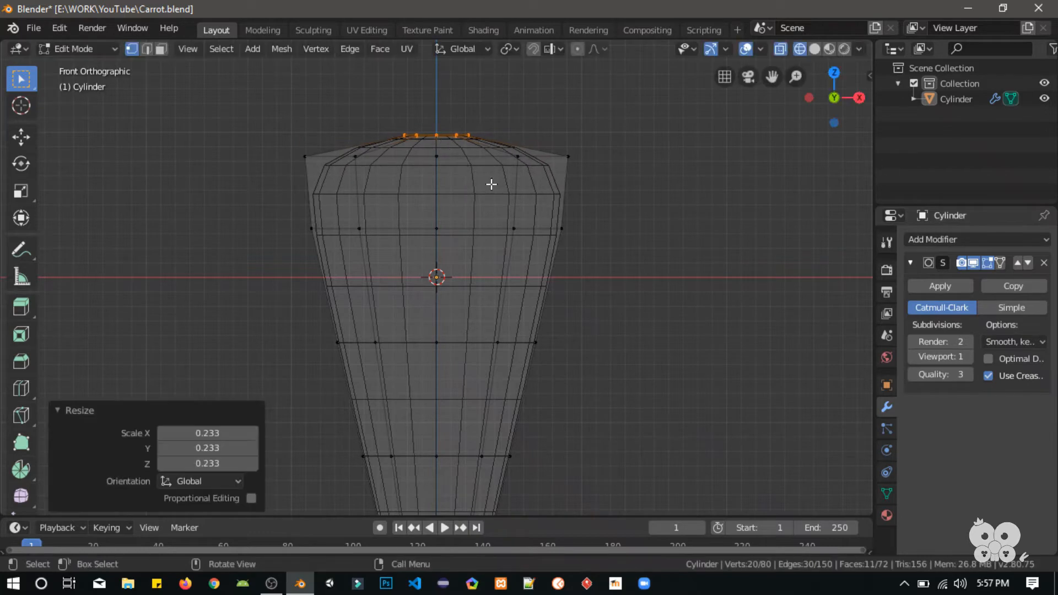
Switch to solid shading and examine the rounded top and tapered body from several angles.
key("Tab")
key("Tab")
key("z")
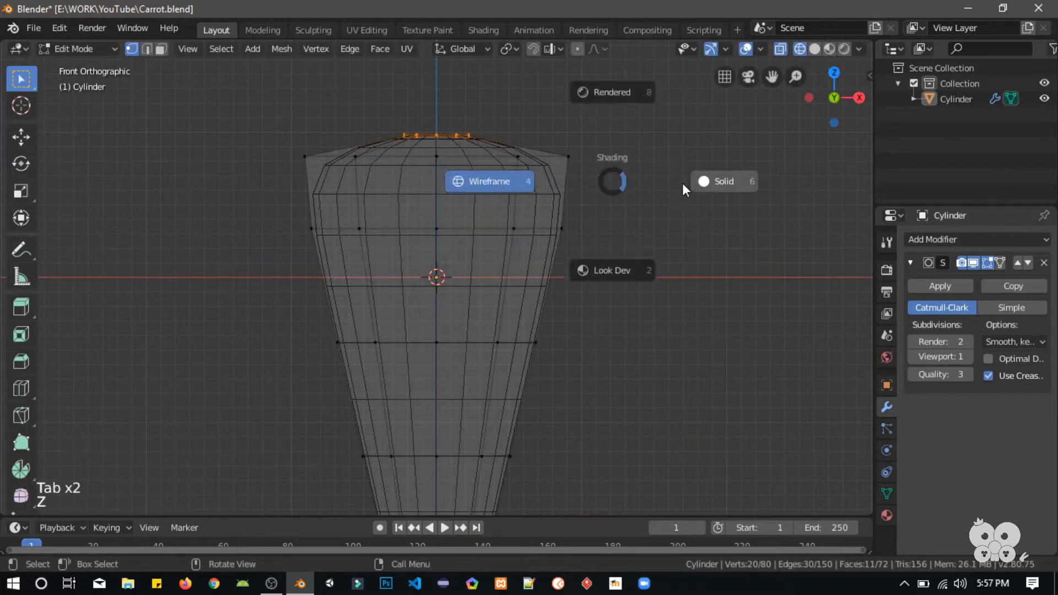
mouse_move(552, 171)
middle_mouse_down()
mouse_move(522, 152)
mouse_move(461, 205)
middle_mouse_up()
scroll(460, 204, "up", 3)
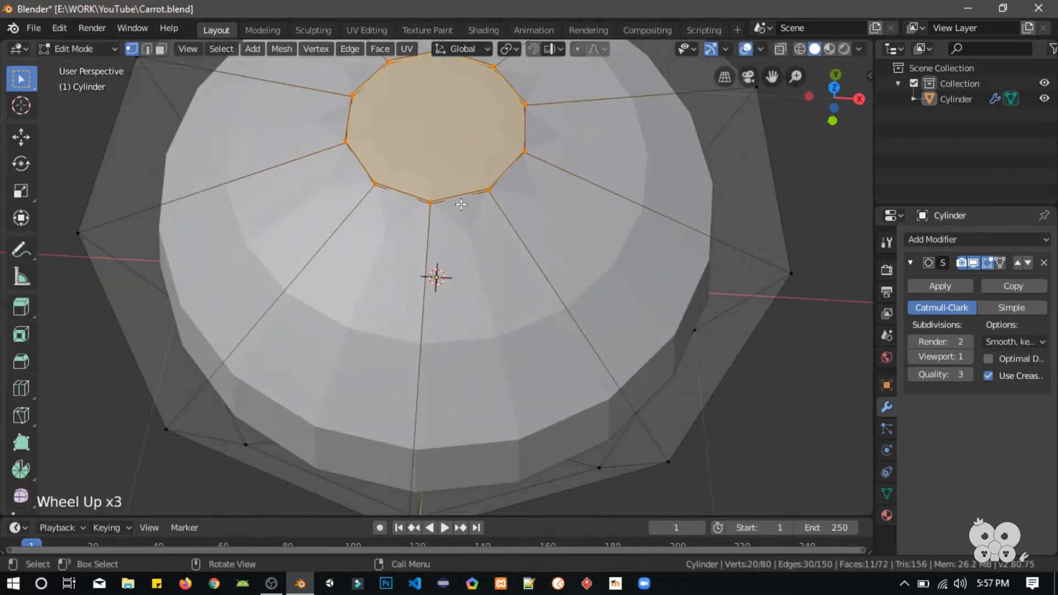
scroll(461, 199, "up", 1)
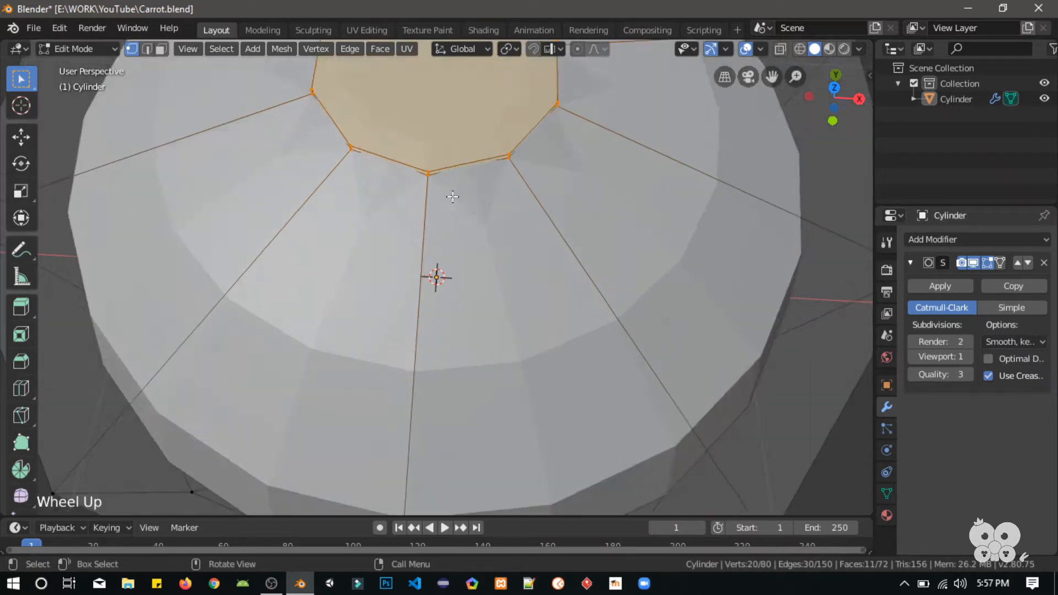
middle_click_drag(444, 196, 423, 172)
scroll(423, 209, "down", 3)
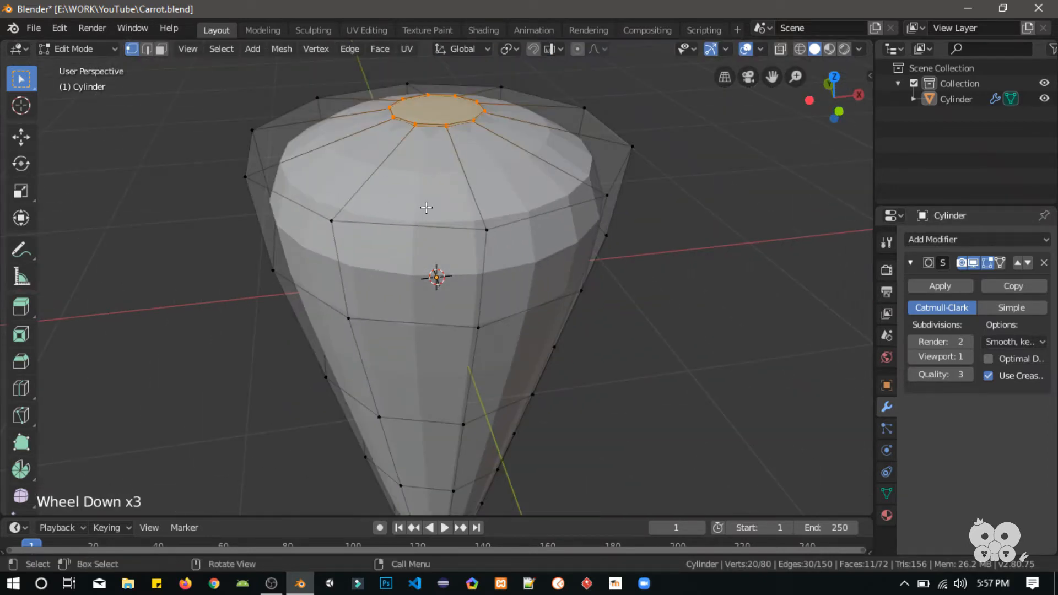
scroll(594, 357, "down", 3)
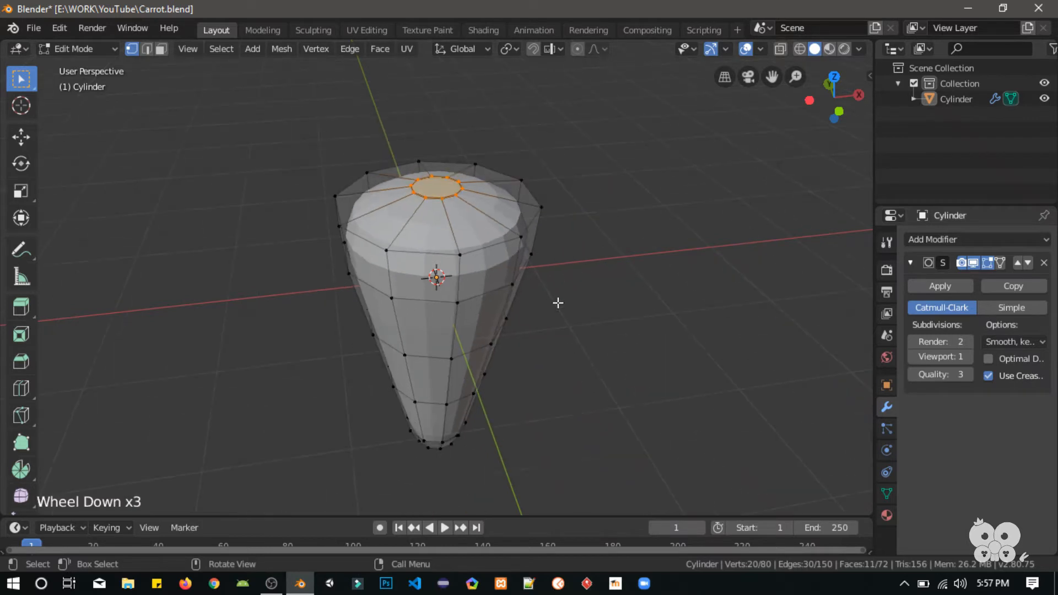
middle_click_drag(560, 302, 544, 343)
scroll(511, 210, "up", 3)
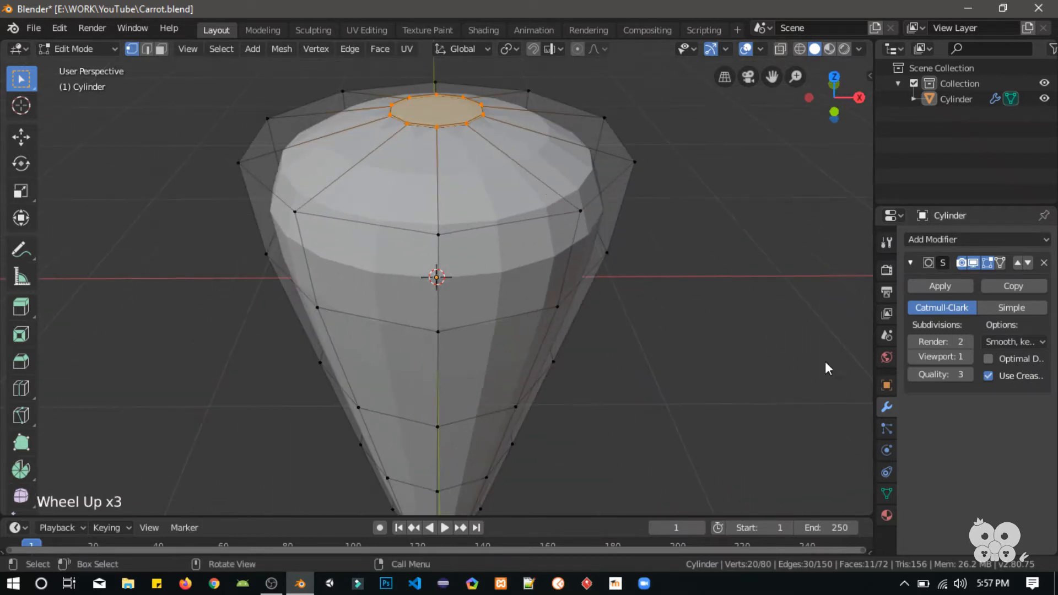
Return to object mode, change the viewport shading to Look Dev and save the file.
key("Tab")
middle_click_drag(419, 182, 408, 154)
right_click(451, 242)
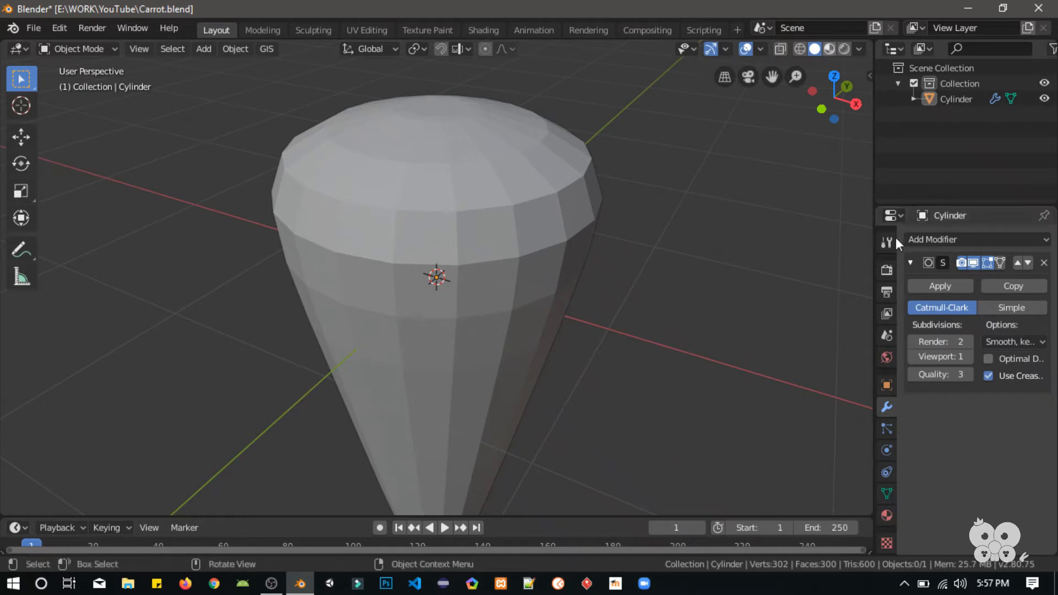
left_click(829, 48)
key("ctrl+s")
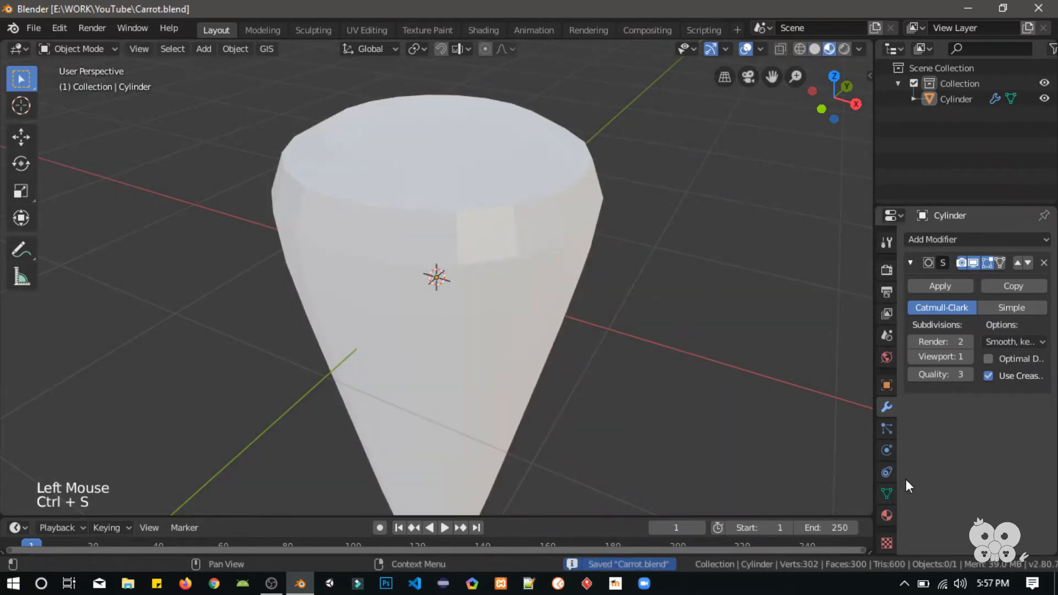
Add a new material to the carrot body.
left_click(887, 515)
left_click(970, 306)
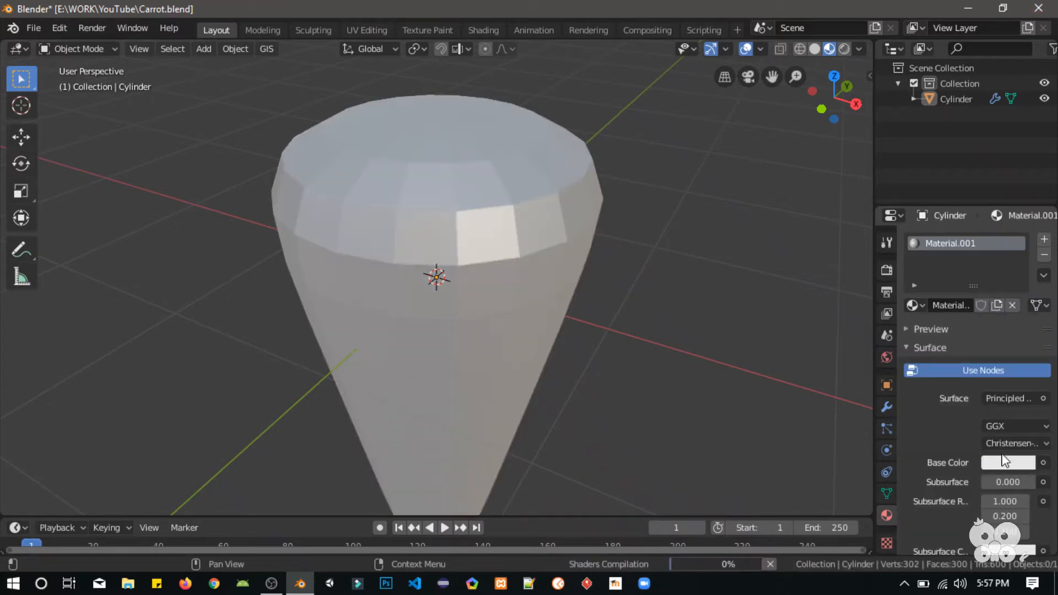
Set the carrot material's base color to orange and save the file.
scroll(1006, 460, "down", 1)
left_click(1008, 432)
left_click(989, 251)
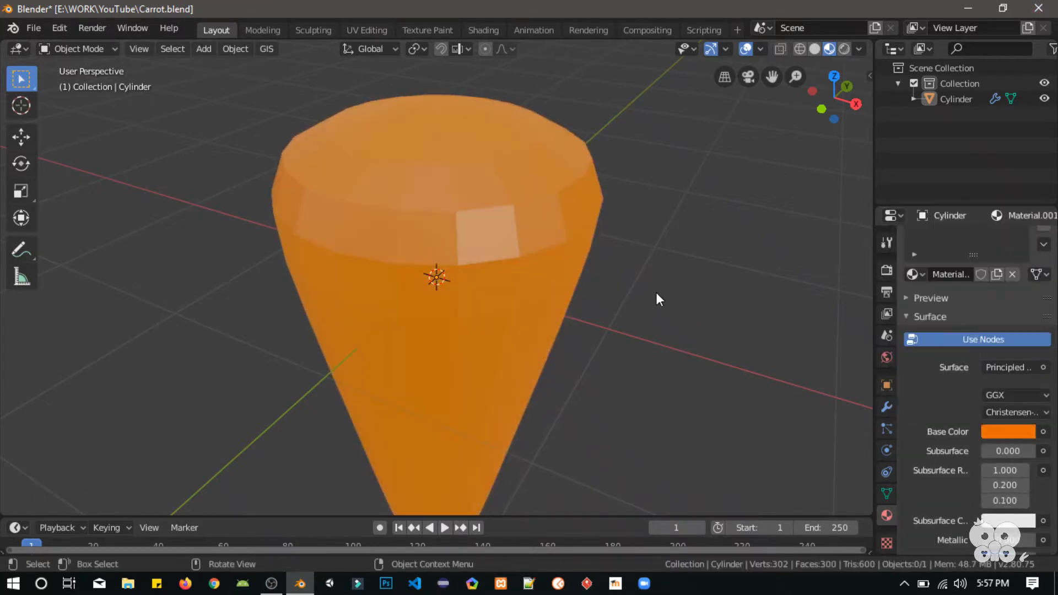
middle_click_drag(607, 288, 548, 320)
middle_click_drag(546, 259, 535, 336)
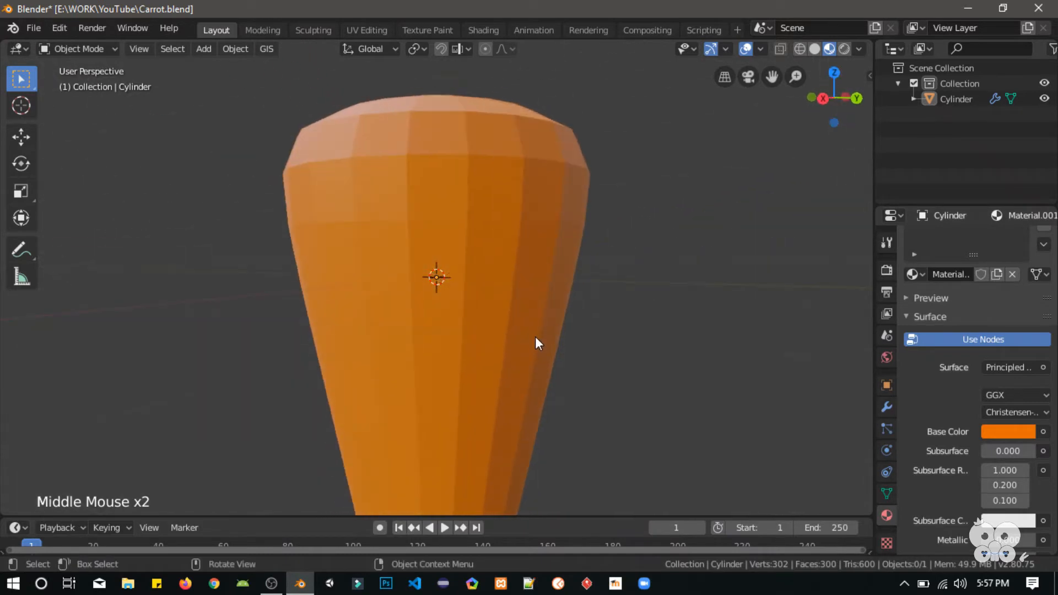
key("ctrl+s")
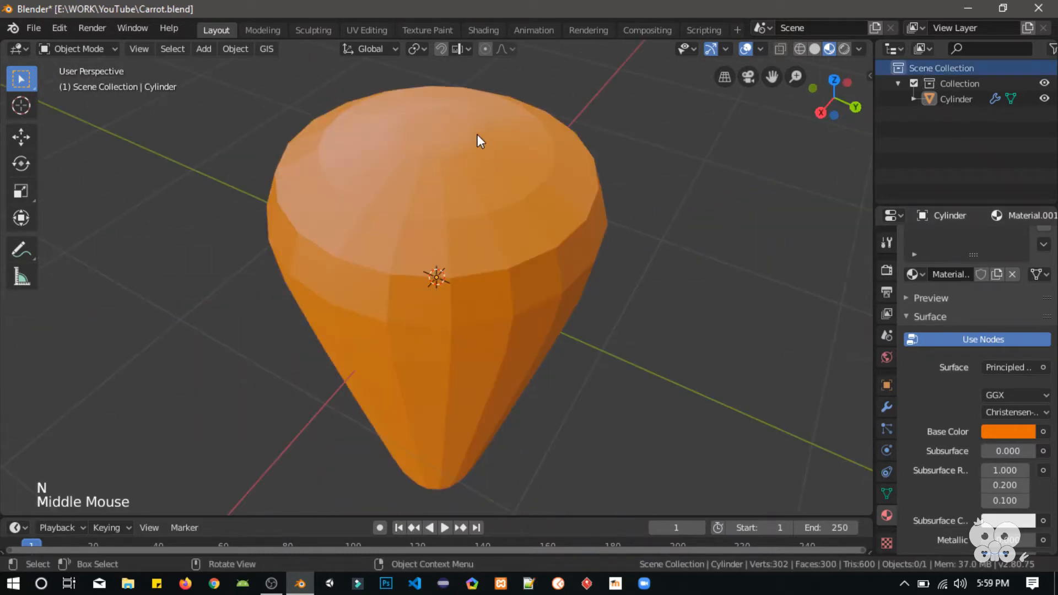
In edit mode, add a second material slot to the carrot and create a new material in it.
key("Tab")
scroll(1054, 245, "up", 2)
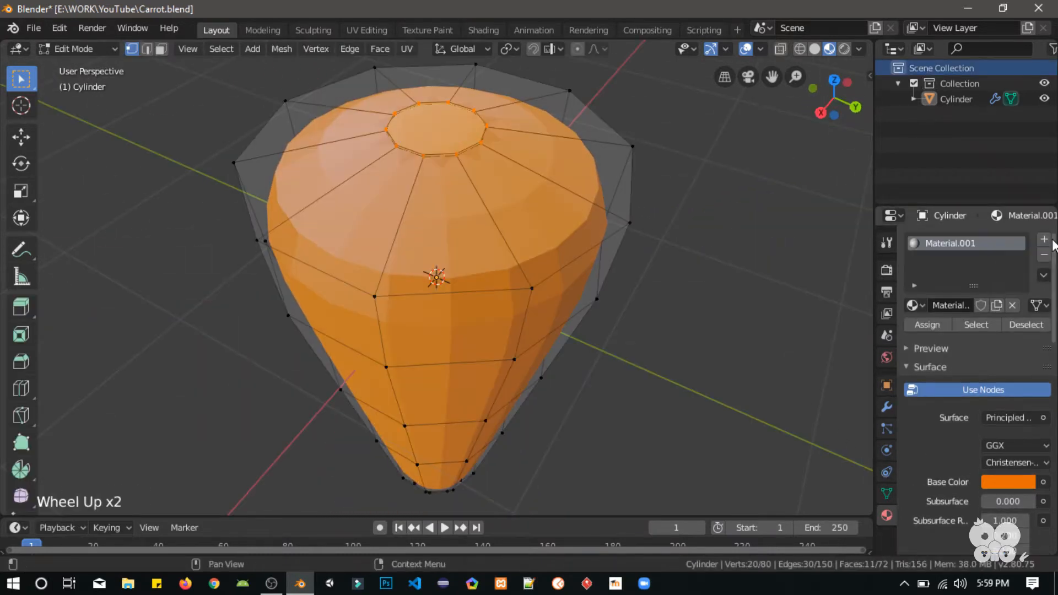
left_click(1045, 240)
left_click(979, 339)
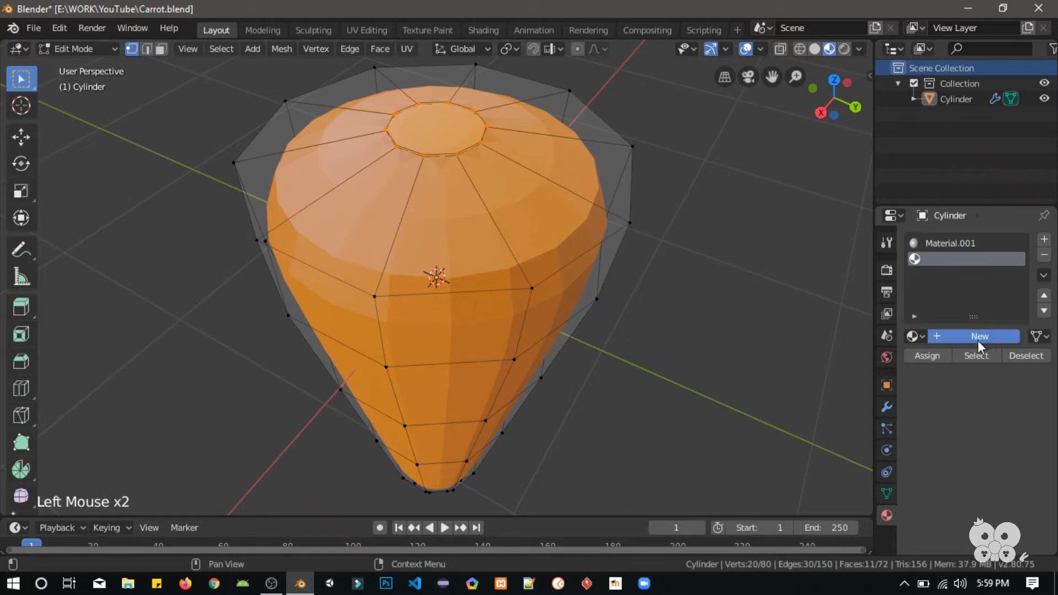
Rename the orange material "ogr" and the second material "bro".
double_click(947, 244)
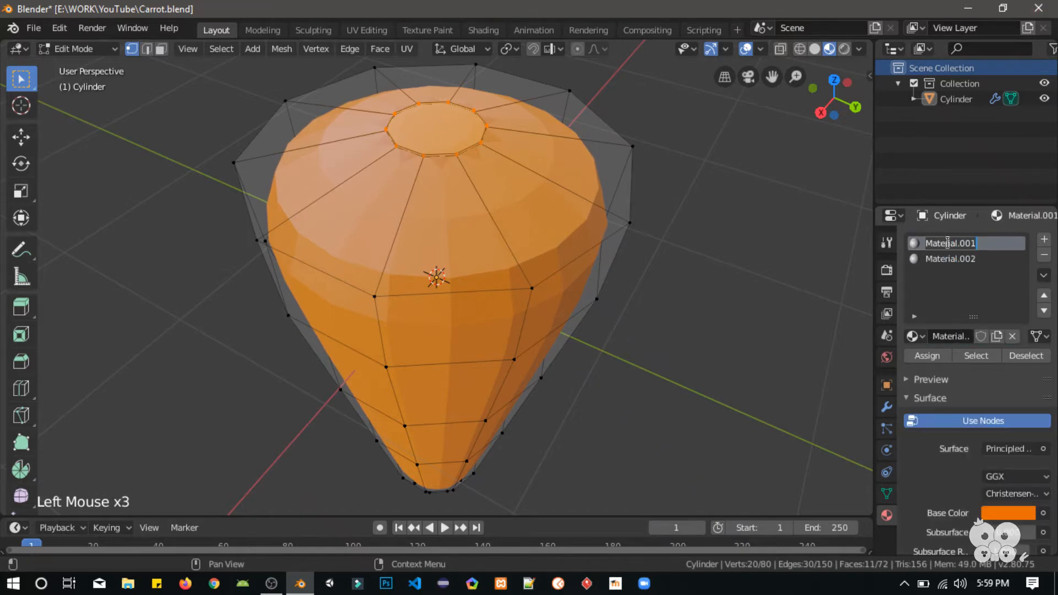
double_click(960, 258)
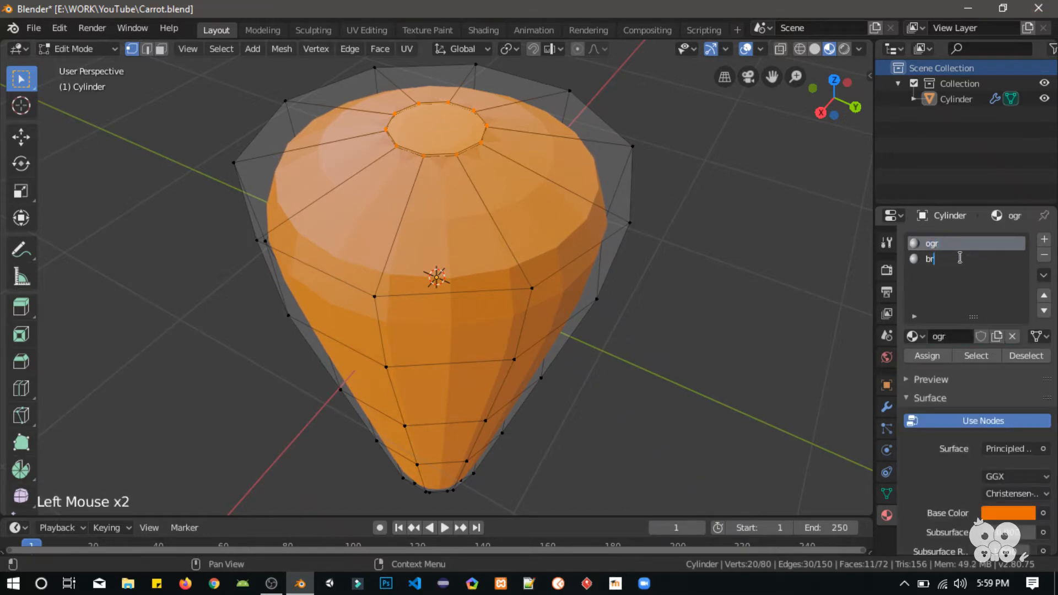
type("bro")
left_click(962, 455)
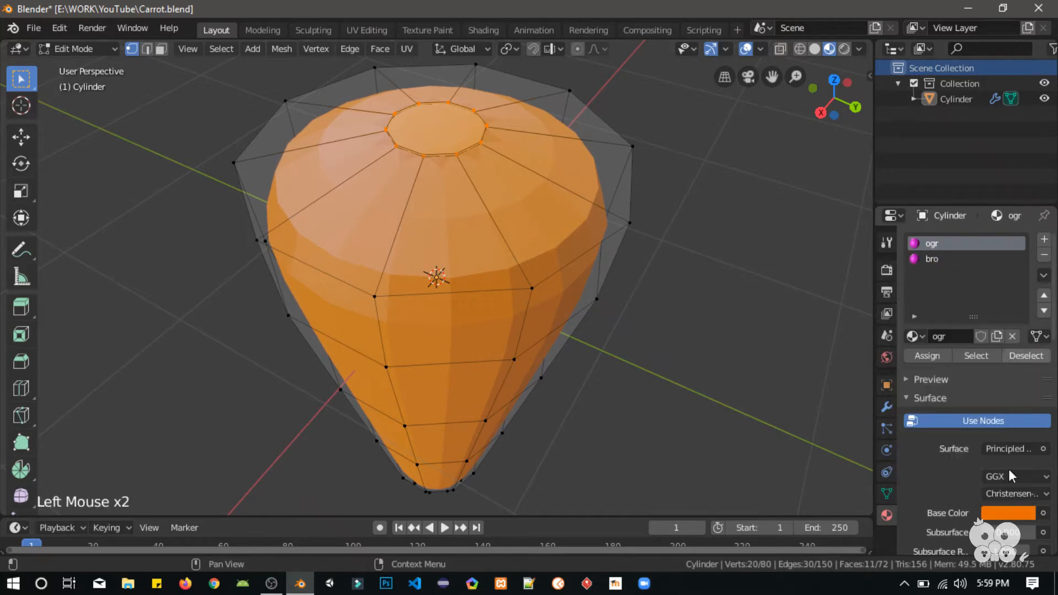
left_click(998, 516)
left_click_drag(1024, 302, 1023, 369)
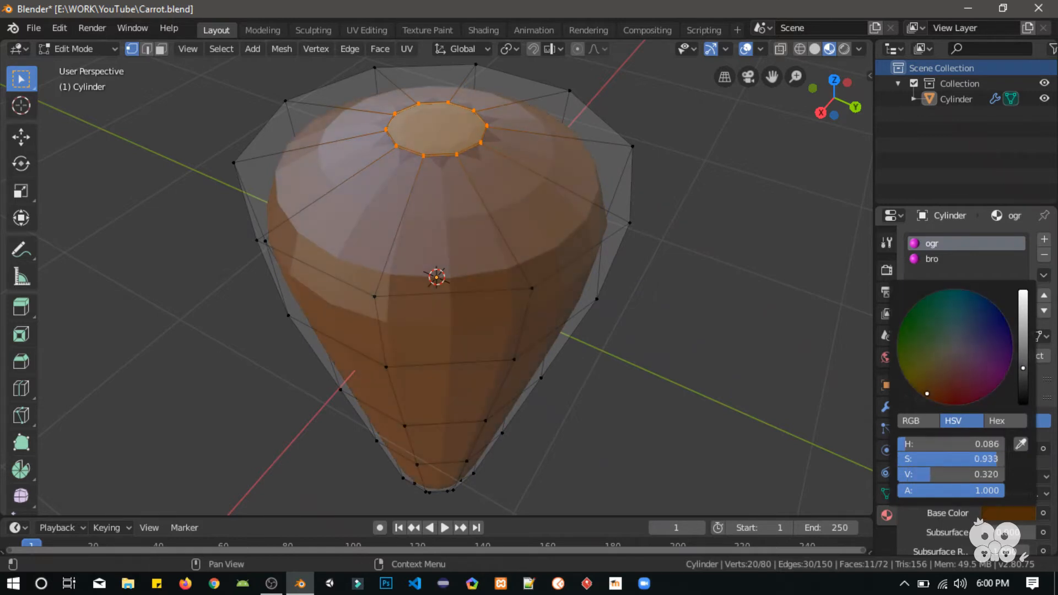
key("ctrl+z")
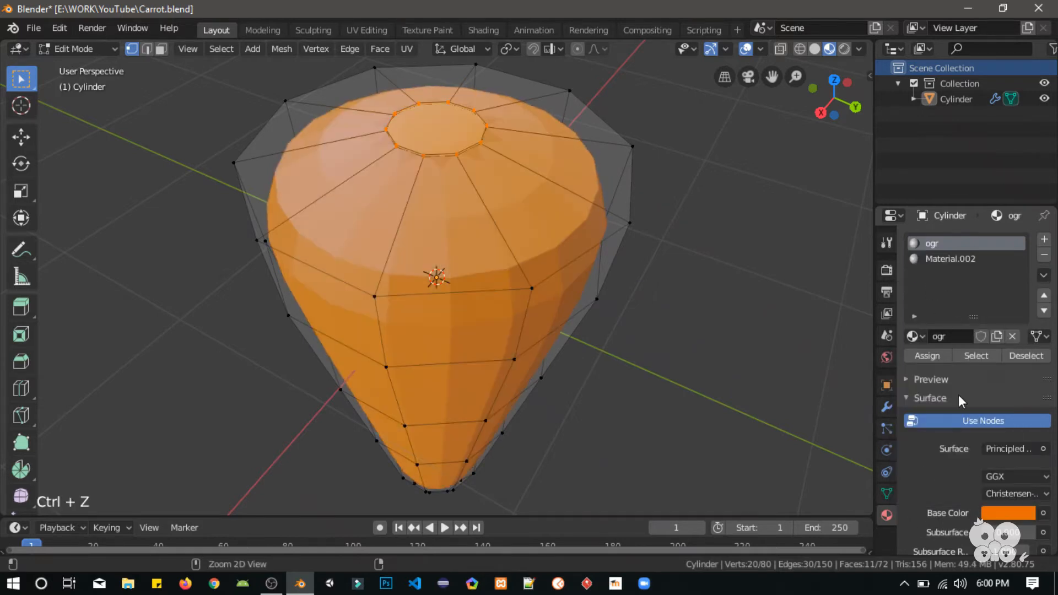
Set the second material's base color to a dark brown.
left_click(1004, 510)
left_click(1004, 517)
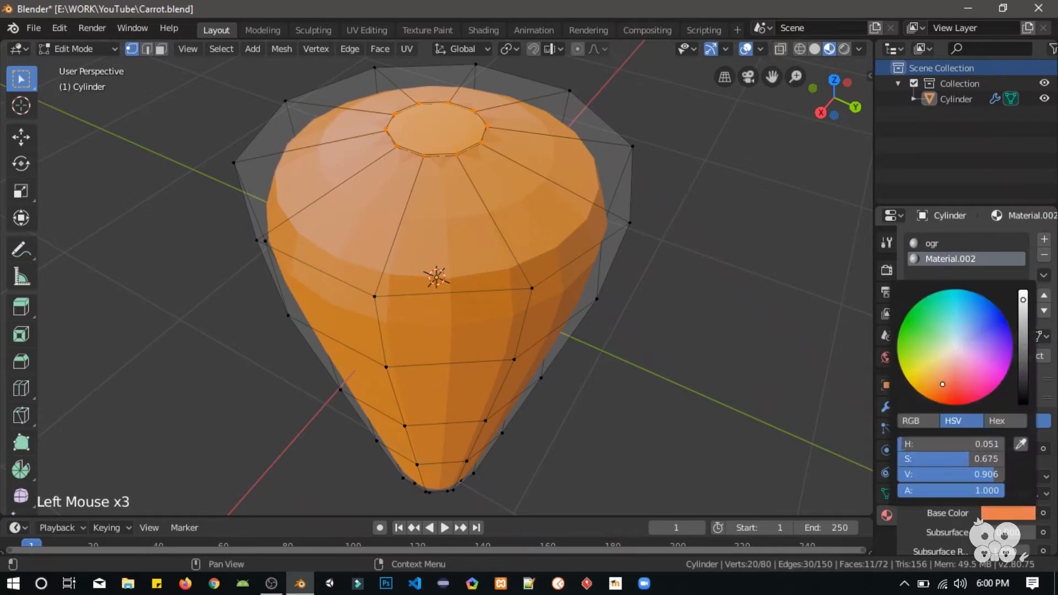
left_click_drag(1023, 301, 1022, 355)
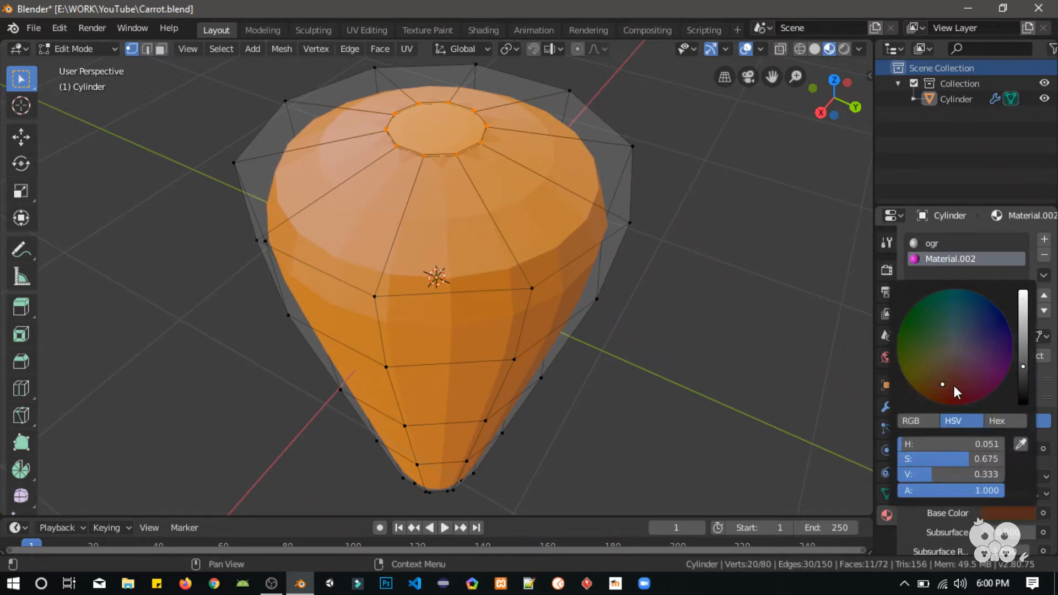
left_click(784, 338)
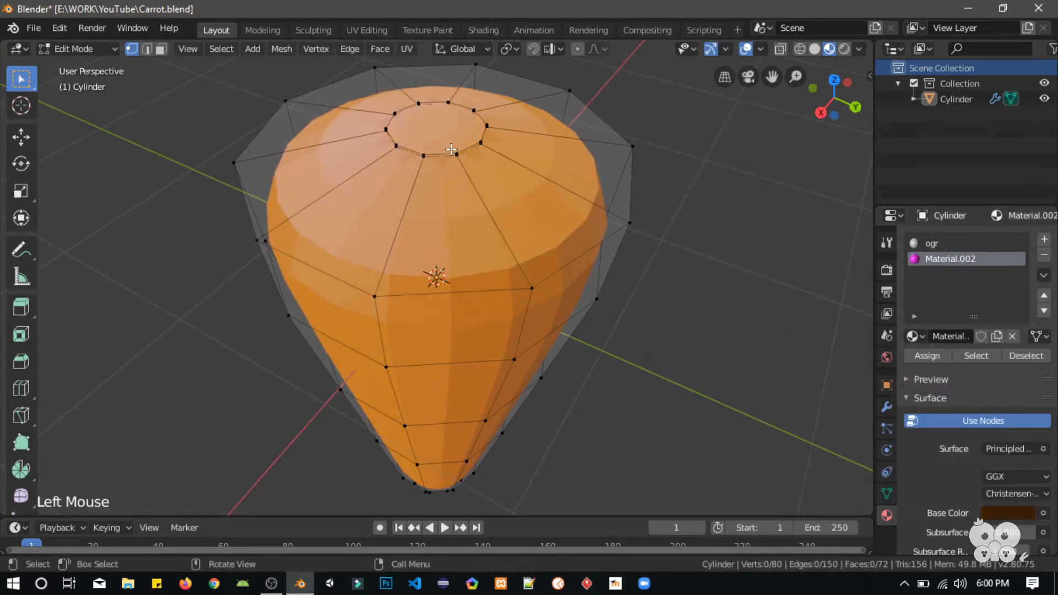
Select the carrot's top cap face together with the thin ring of faces around its rim.
scroll(784, 338, "up", 5)
middle_click_drag(452, 221, 453, 391, "shift")
left_click(427, 324)
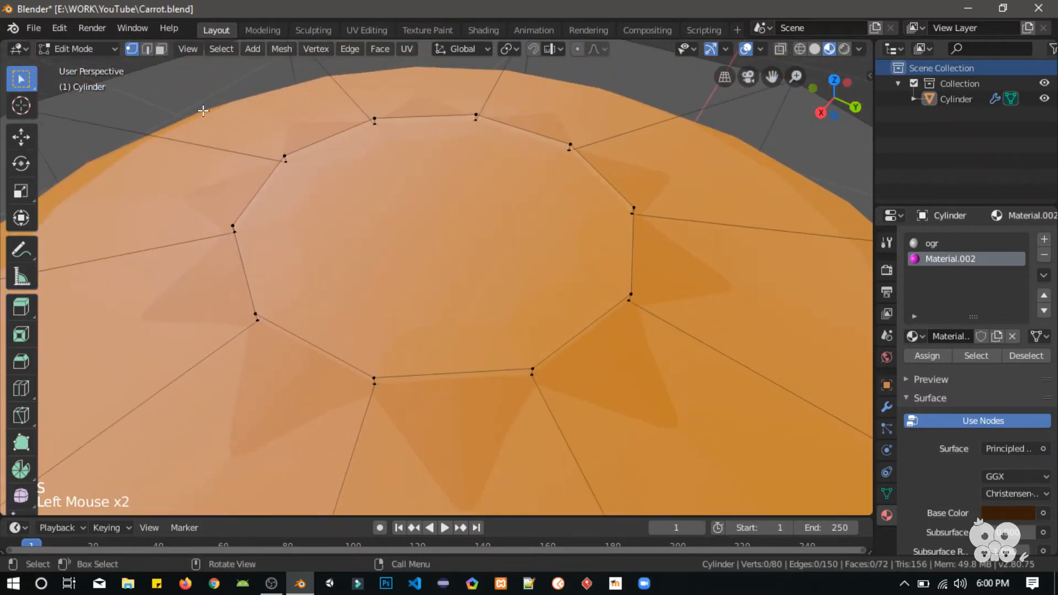
left_click(362, 281)
left_click(350, 368, "alt+shift")
left_click(435, 380, "alt")
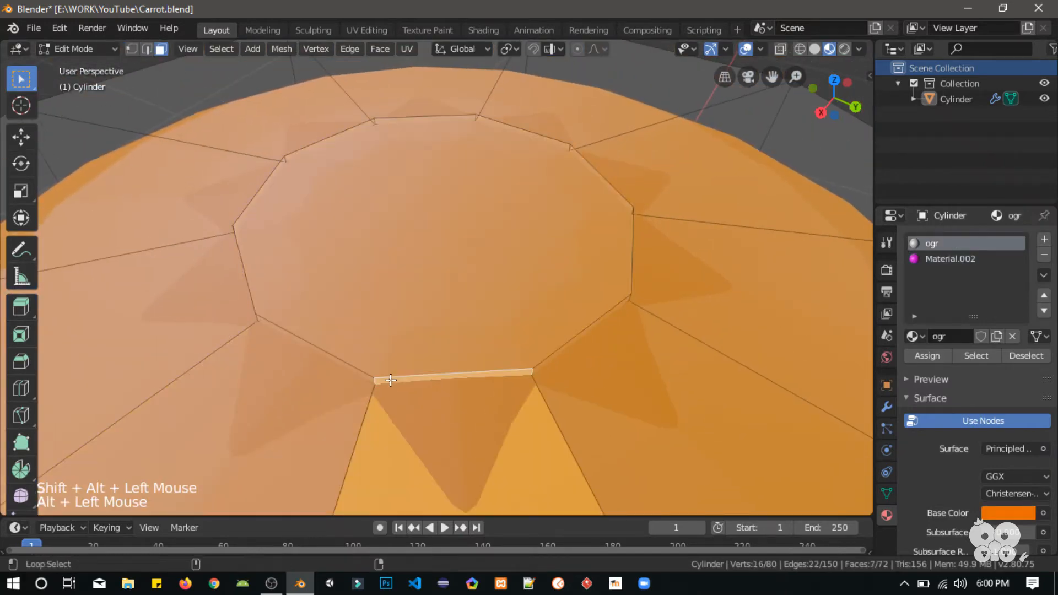
left_click(435, 379)
left_click(435, 379, "alt+shift")
left_click(435, 379)
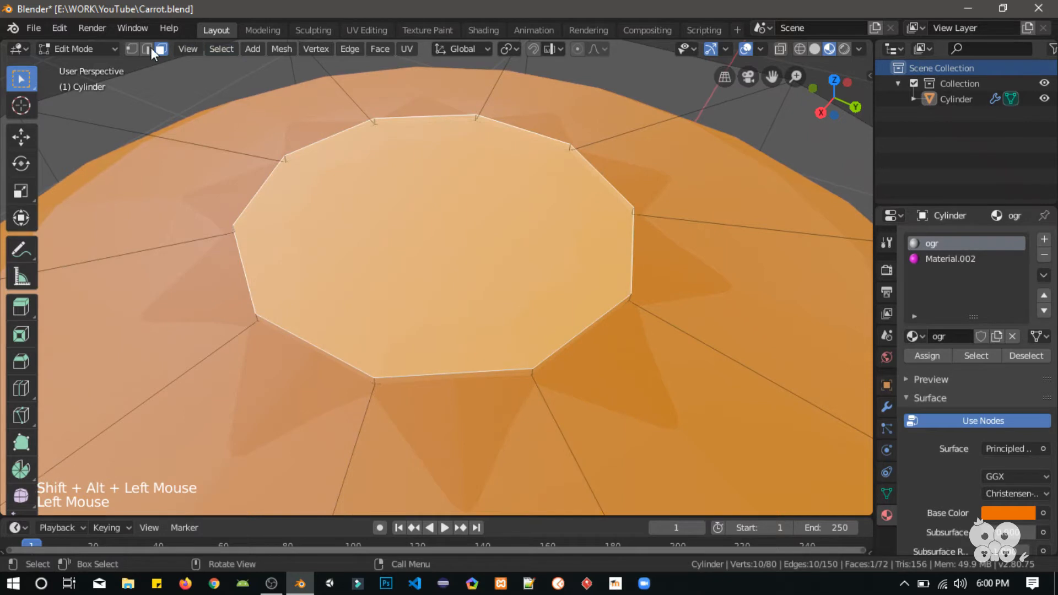
left_click(131, 49)
left_click(343, 367, "alt+shift")
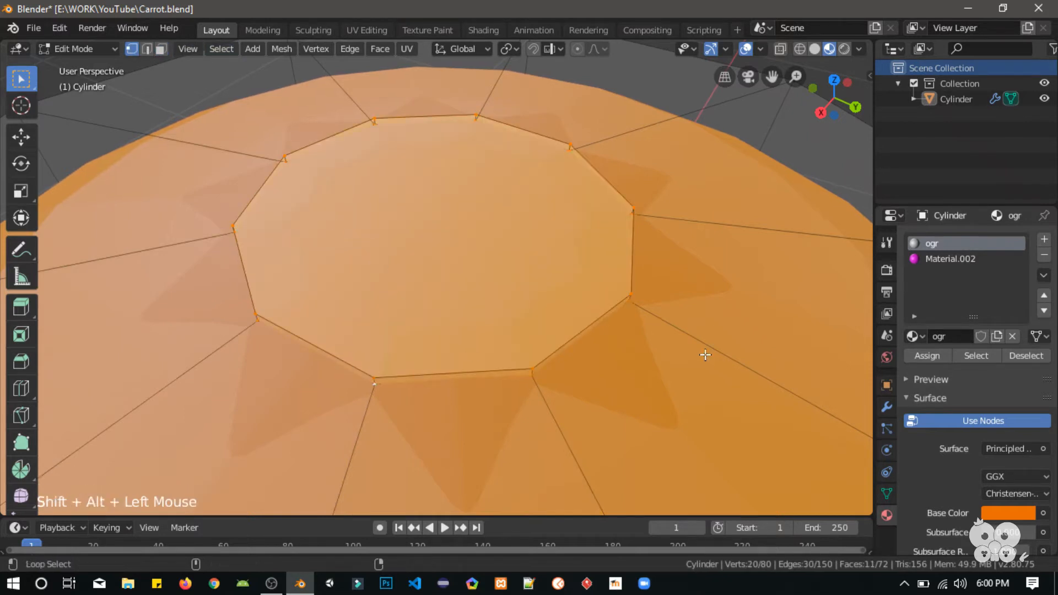
Assign the brown Material.002 to the selected top faces, and save the file in object mode.
left_click(938, 259)
left_click(926, 355)
scroll(574, 310, "down", 3)
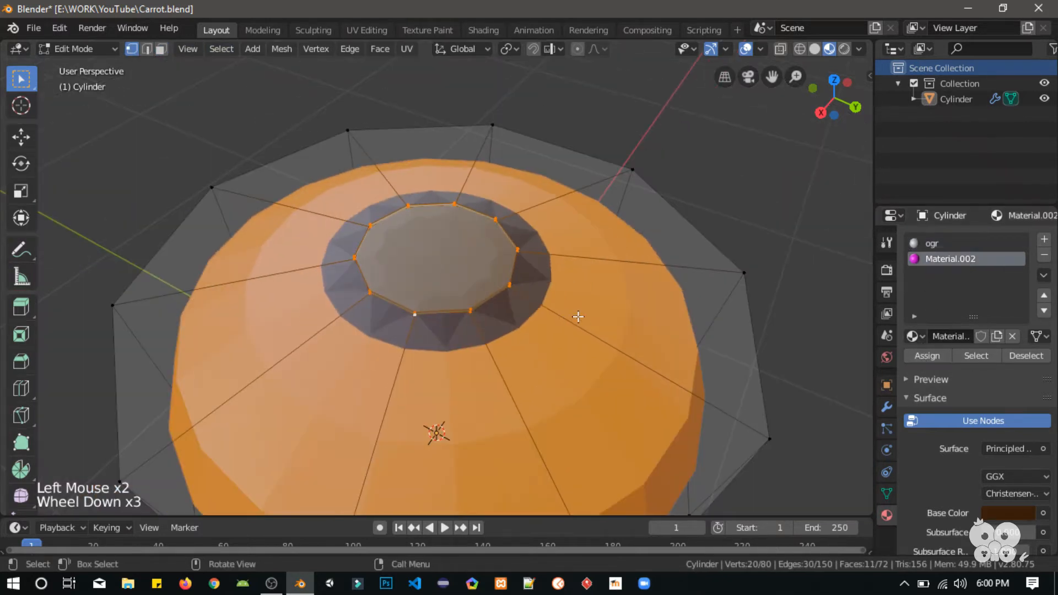
key("Tab")
middle_click_drag(574, 309, 594, 319)
key("ctrl+s")
scroll(594, 320, "down", 3)
scroll(594, 333, "down", 1)
scroll(717, 276, "down", 1)
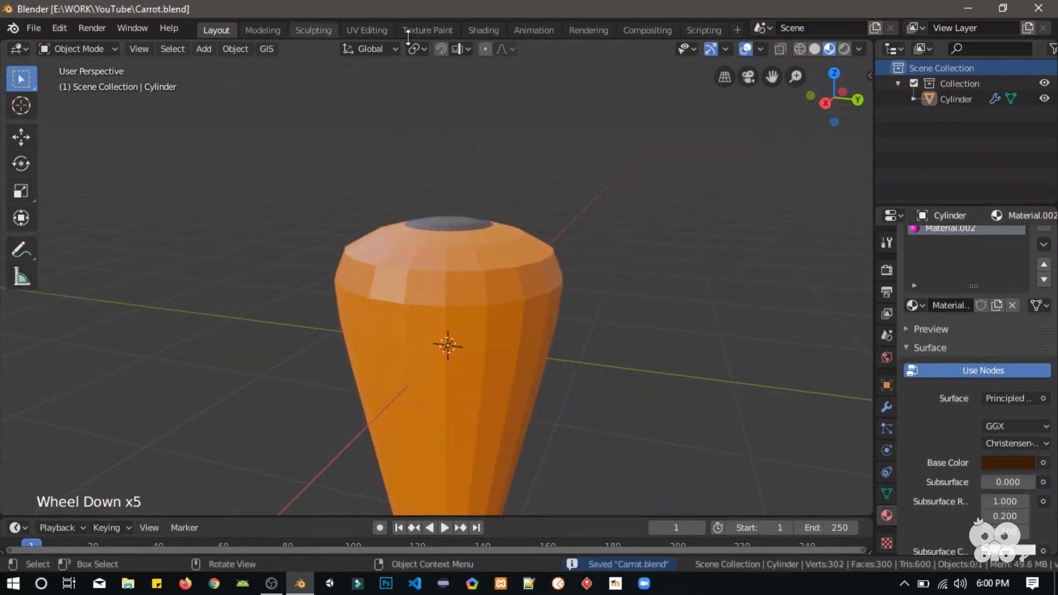
Switch to the Shading workspace with the carrot shown close up.
left_click(427, 30)
left_click(470, 29)
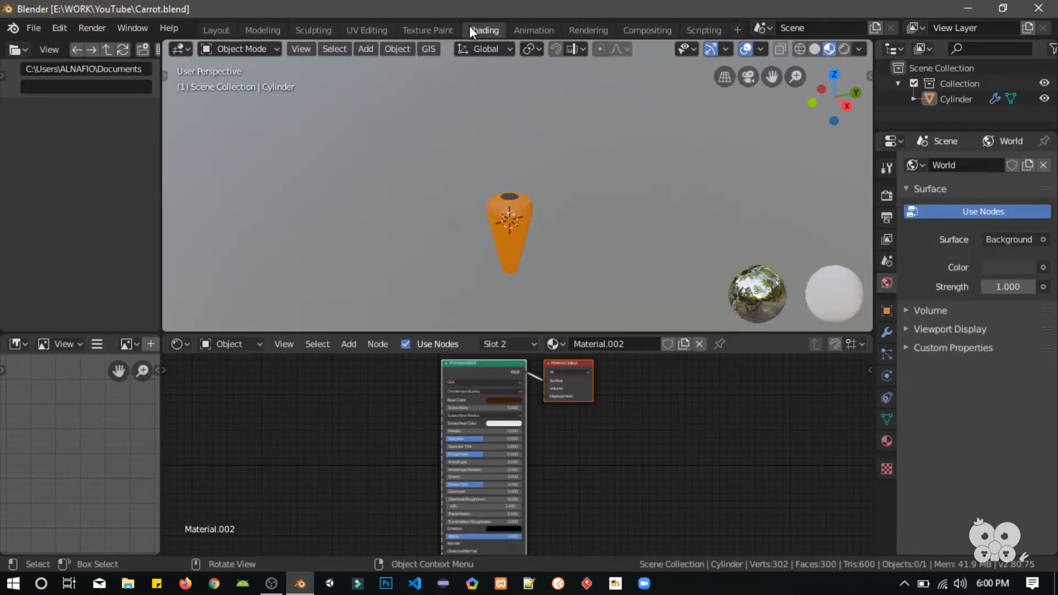
scroll(511, 247, "up", 5)
middle_click_drag(519, 274, 523, 44, "shift")
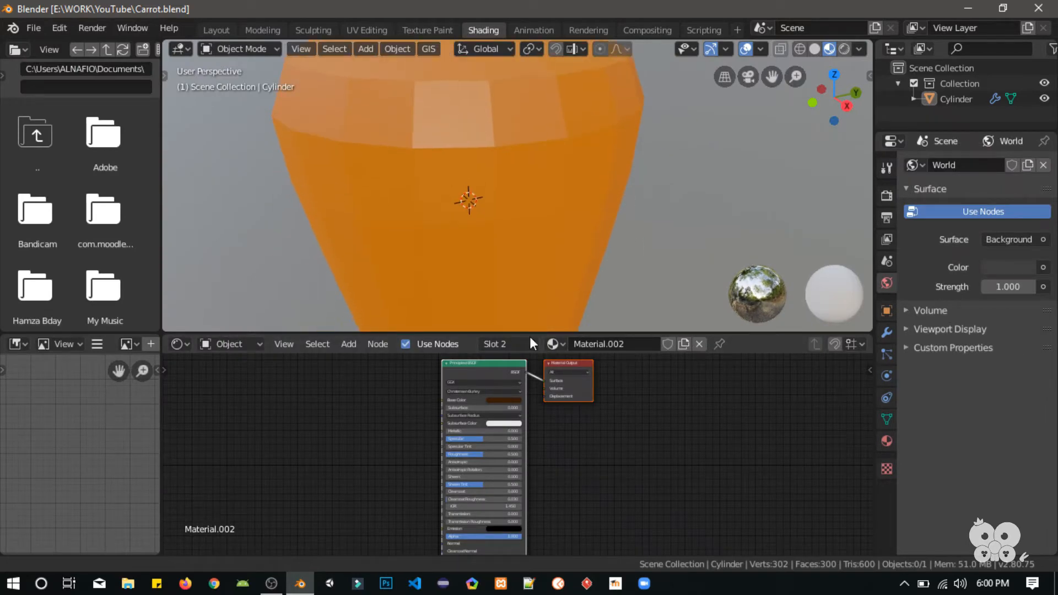
Lower the brown material's roughness to about 0.218 in its Principled BSDF node.
scroll(447, 468, "up", 9)
left_click_drag(431, 456, 433, 455)
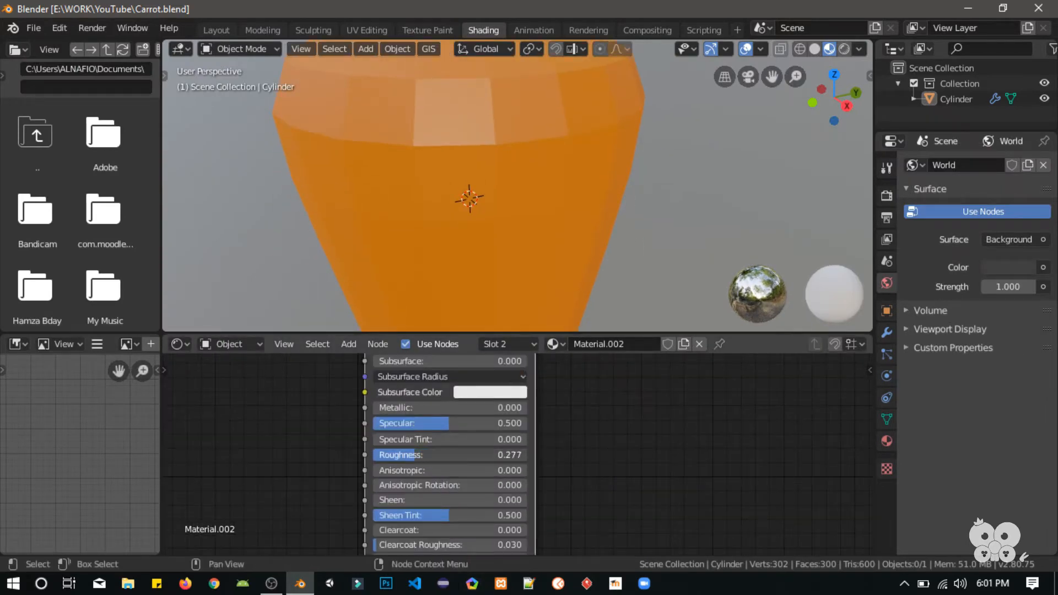
middle_click_drag(538, 113, 545, 155, "shift")
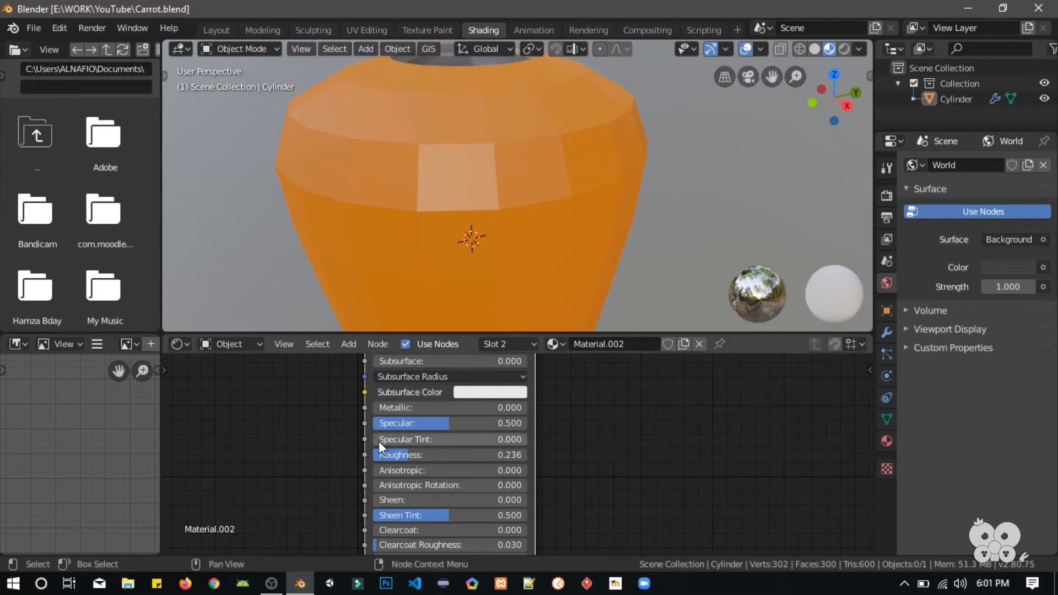
left_click_drag(381, 456, 406, 455)
Try a sheen of 1.000 and a higher transmission on the brown material, and reset both to their defaults.
scroll(419, 504, "down", 2)
scroll(424, 504, "up", 1)
mouse_move(430, 441)
middle_mouse_down()
mouse_move(430, 463)
mouse_move(430, 429)
middle_mouse_up()
left_click_drag(419, 485, 499, 485)
middle_click_drag(394, 553, 389, 467)
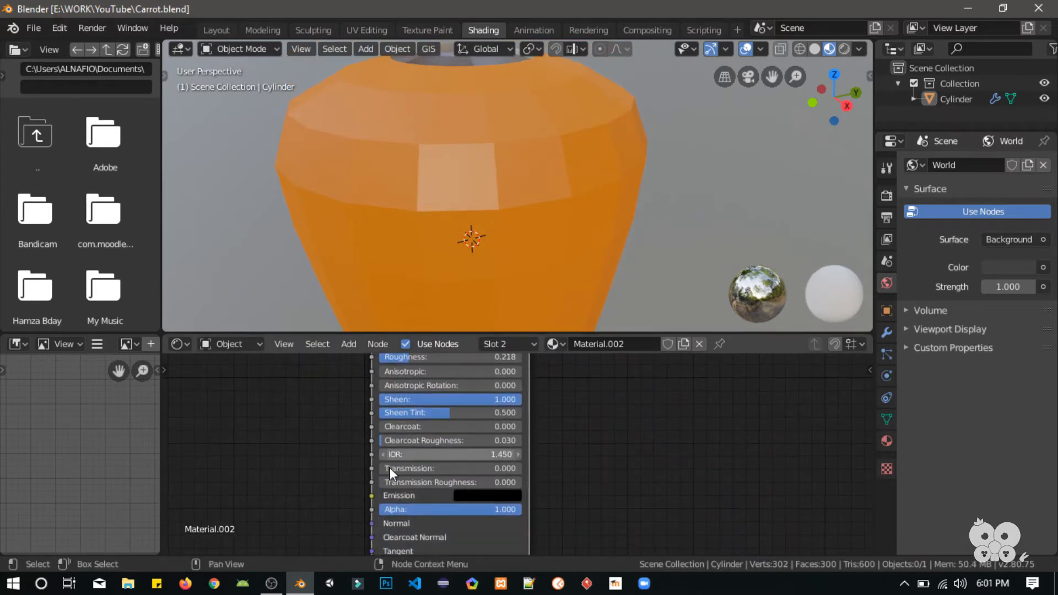
left_click_drag(393, 468, 524, 474)
key("BackSpace")
scroll(496, 452, "up", 2)
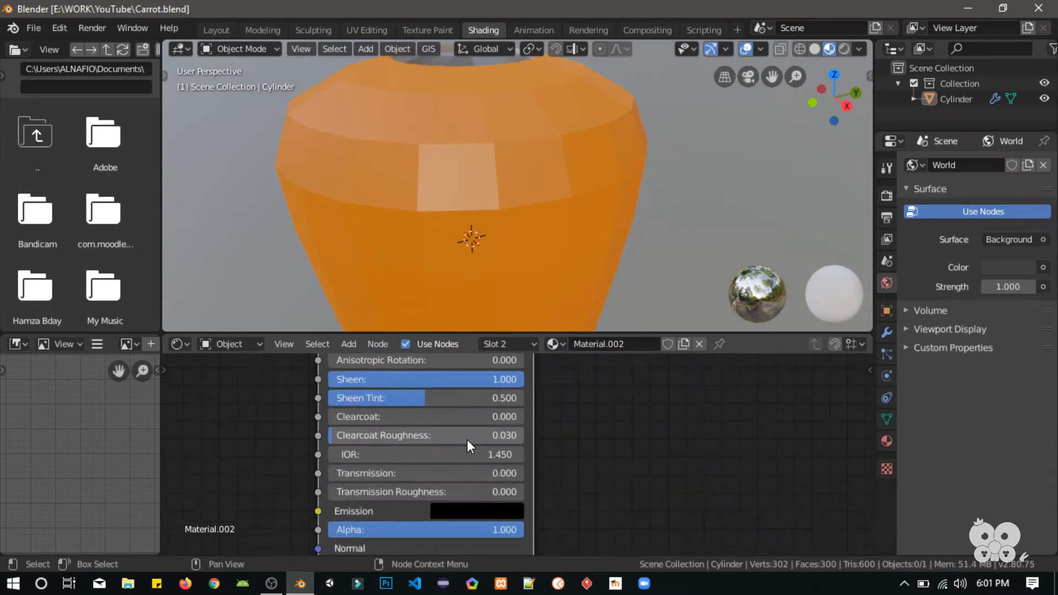
scroll(463, 432, "up", 1, "shift")
key("BackSpace")
scroll(408, 478, "up", 4, "shift")
Raise the brown material's roughness to about 0.655, checking the carrot's top from above.
left_click_drag(408, 477, 480, 477)
middle_click_drag(529, 287, 562, 181)
middle_click_drag(493, 253, 486, 386)
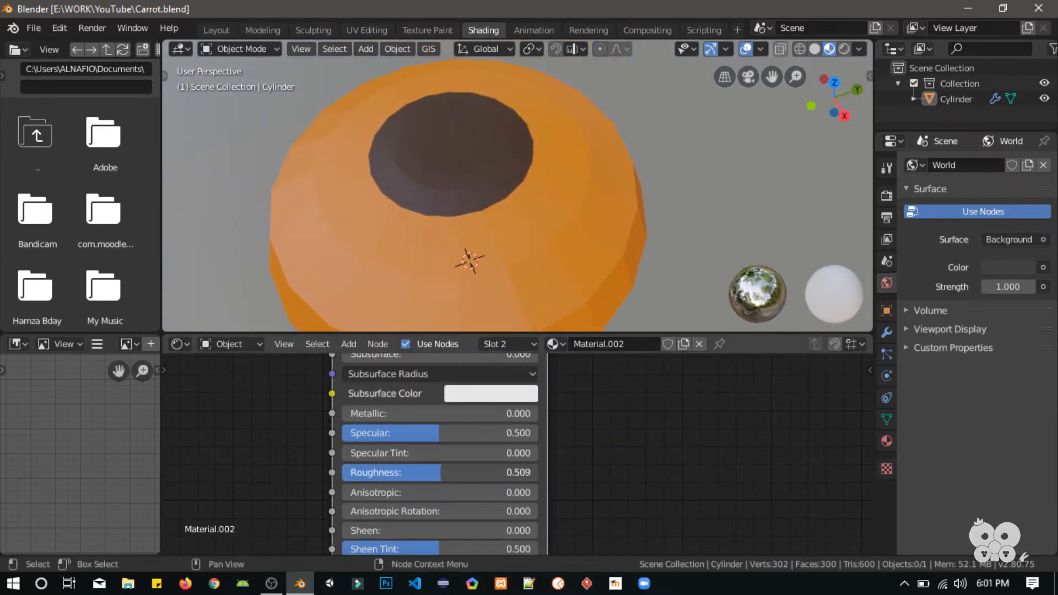
left_click_drag(465, 472, 470, 473)
left_click(450, 273)
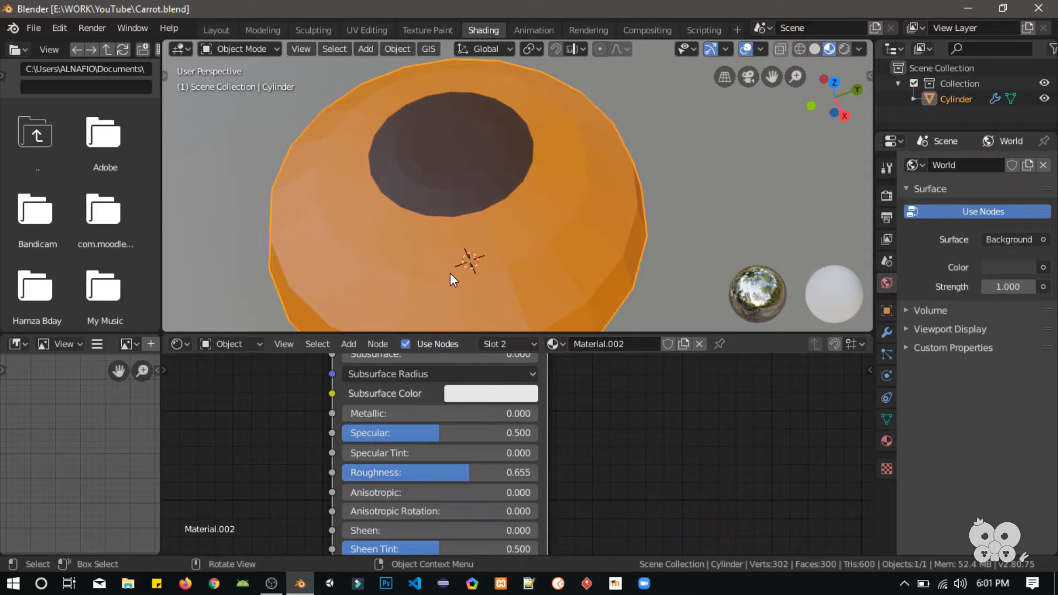
Make the orange ogr material active and lower its roughness to about 0.245.
middle_click_drag(450, 273, 459, 169)
scroll(459, 408, "down", 1)
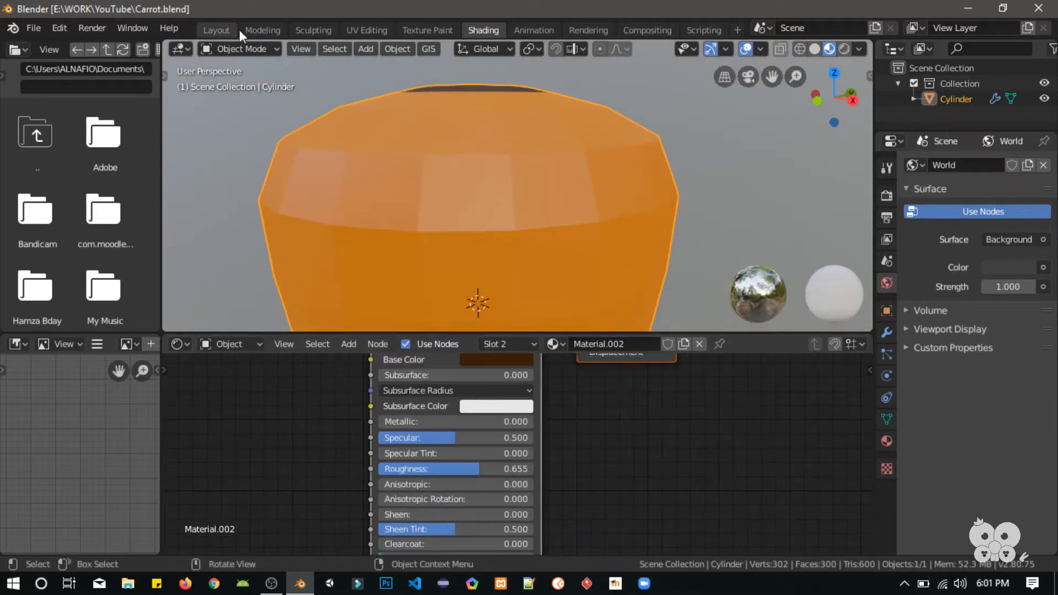
left_click(887, 439)
left_click(938, 169)
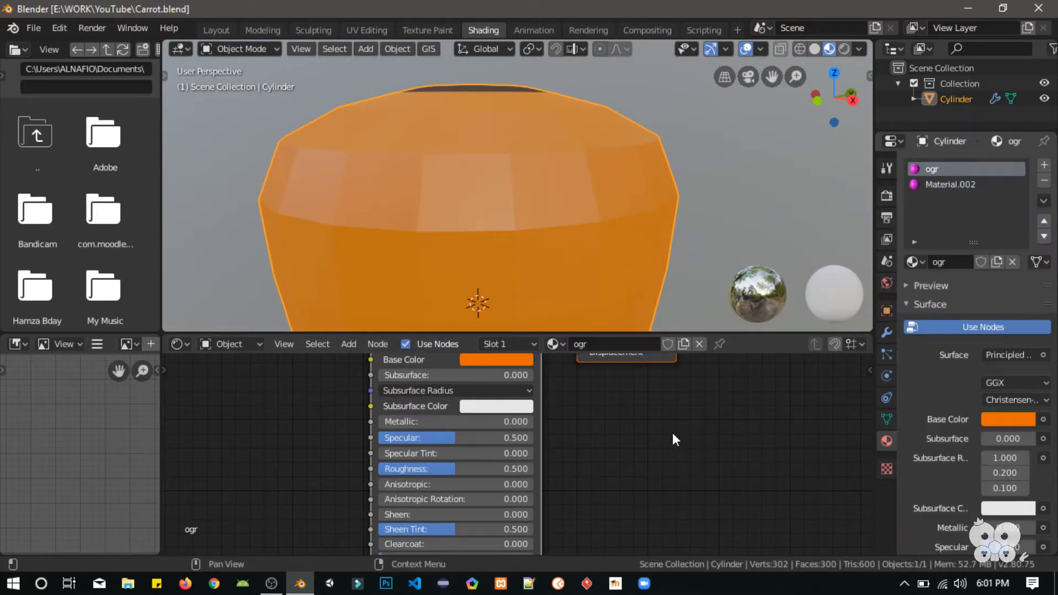
left_click(886, 377)
scroll(471, 442, "up", 1)
left_click_drag(435, 473, 394, 472)
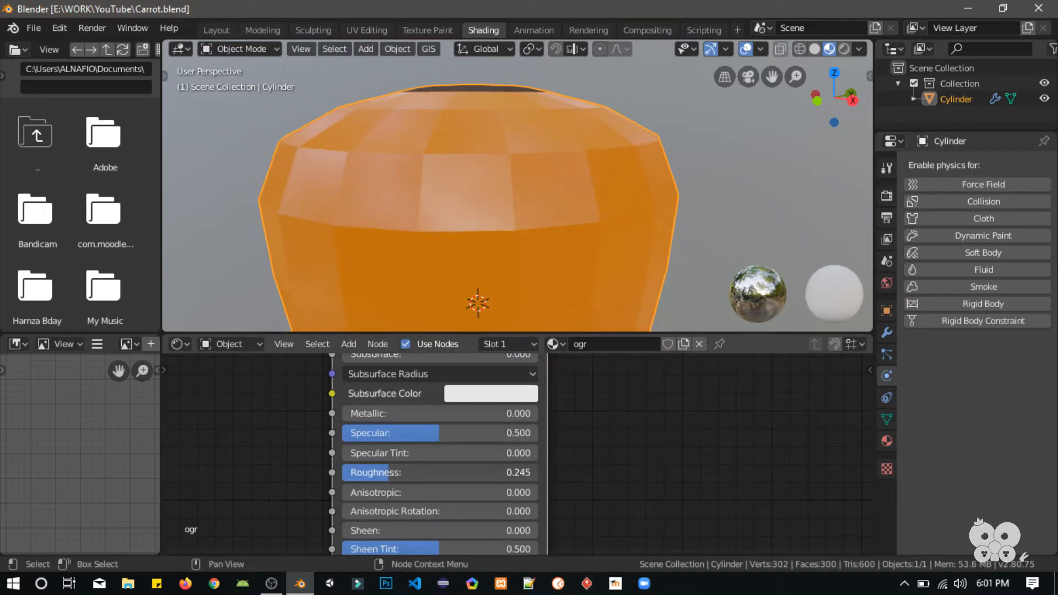
Set the ogr material's sheen to 1.000 and its transmission to about 0.455.
scroll(424, 485, "down", 3, "shift")
left_click_drag(367, 441, 522, 445)
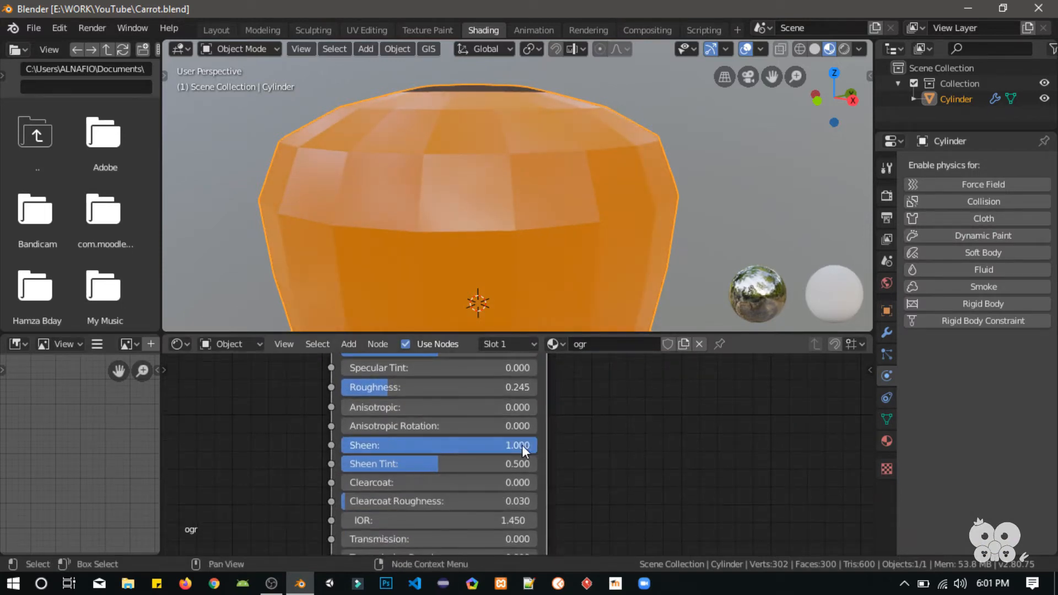
scroll(522, 445, "down", 1)
left_click_drag(376, 527, 441, 528)
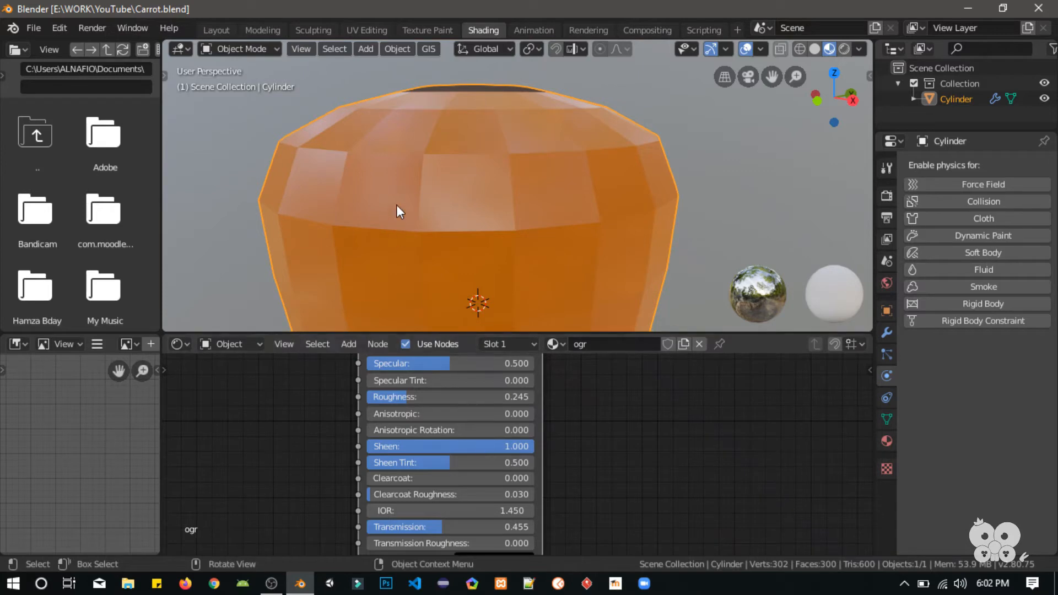
Save the file and return to the Layout workspace with the whole carrot in view.
key("ctrl+s")
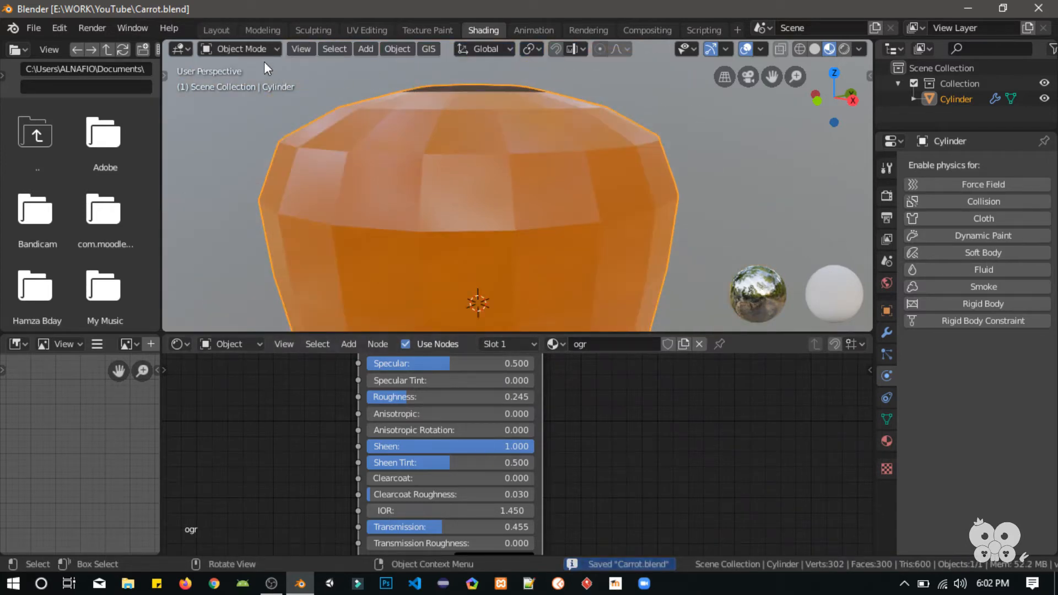
left_click(223, 28)
scroll(501, 308, "down", 1)
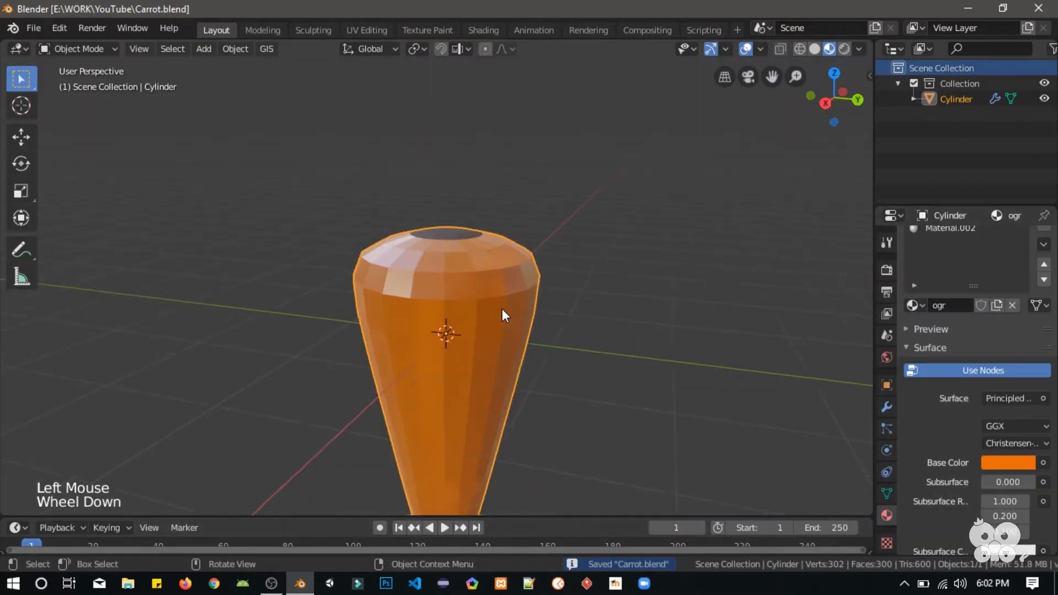
scroll(513, 359, "down", 3)
middle_click(513, 366)
mouse_move(451, 371)
middle_mouse_down()
mouse_move(475, 350)
mouse_move(431, 372)
mouse_move(449, 368)
middle_mouse_up()
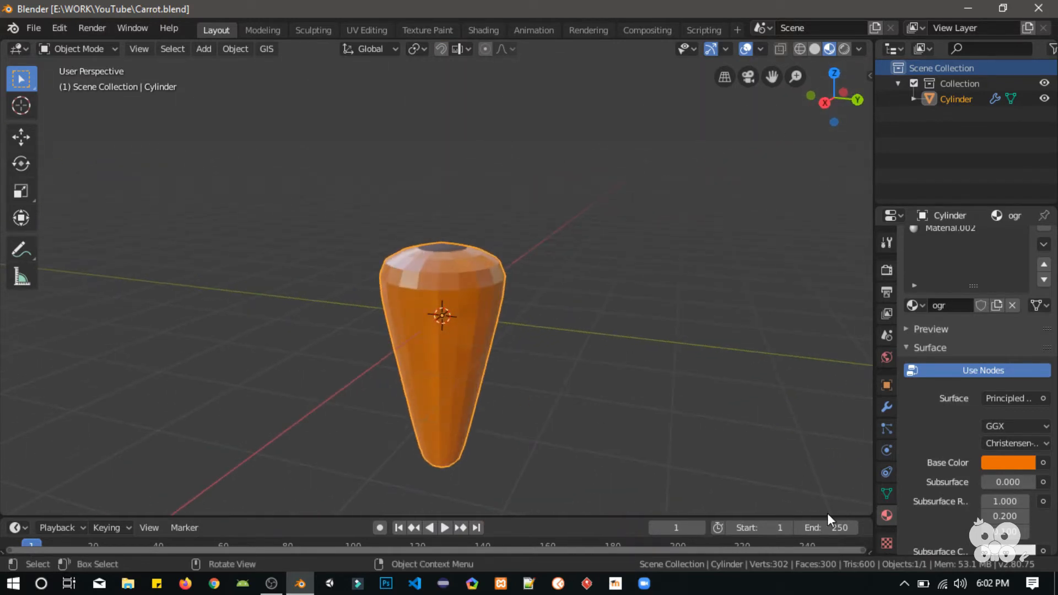
Add a 2 m plane mesh at the world origin in the Layout workspace, keeping it in place.
left_click(264, 31)
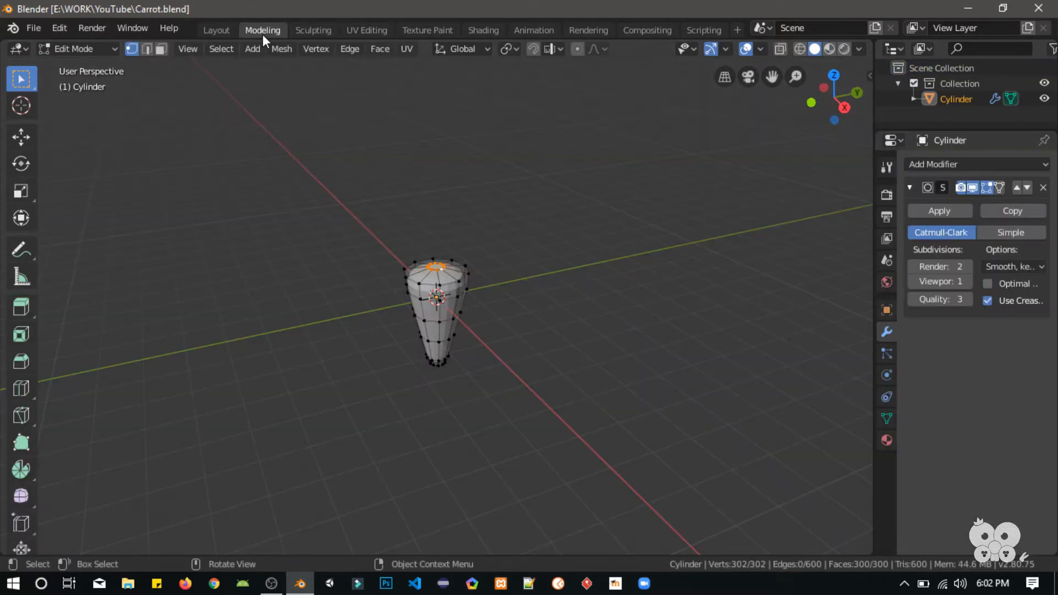
key("ctrl+Page_Up")
key("shift+a")
mouse_move(291, 270)
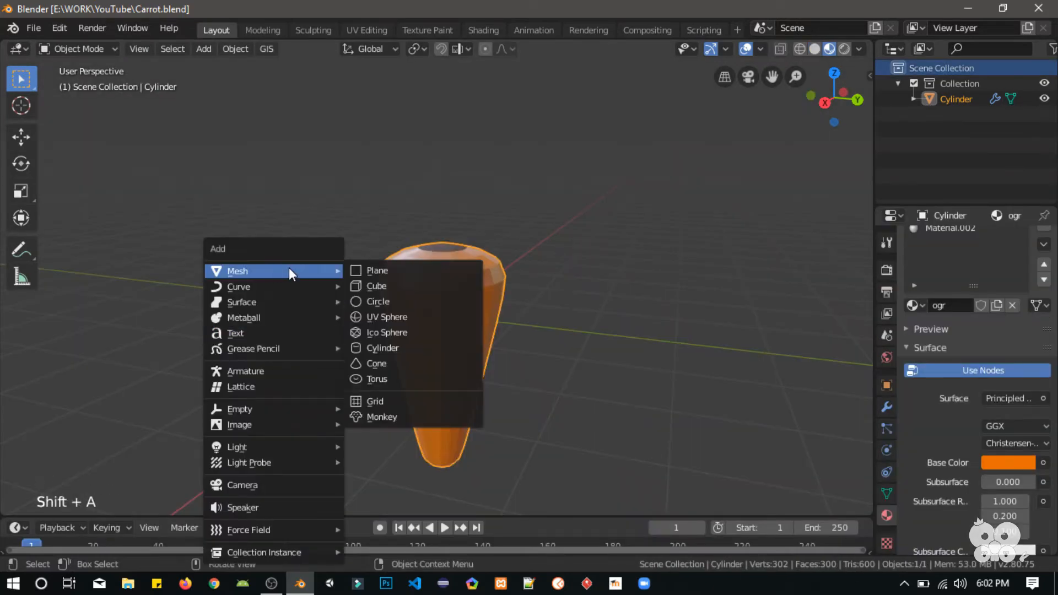
left_click(364, 271)
key("g")
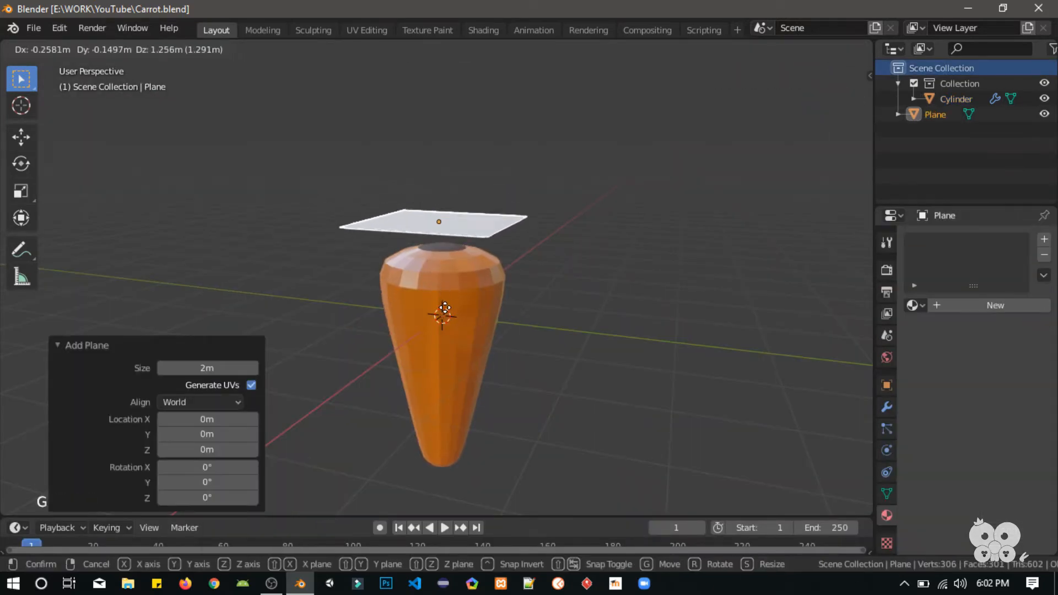
right_click(446, 309)
Rotate the plane 90° in the right view, then raise it about 0.974 m along Z in the front view.
key("KP_7")
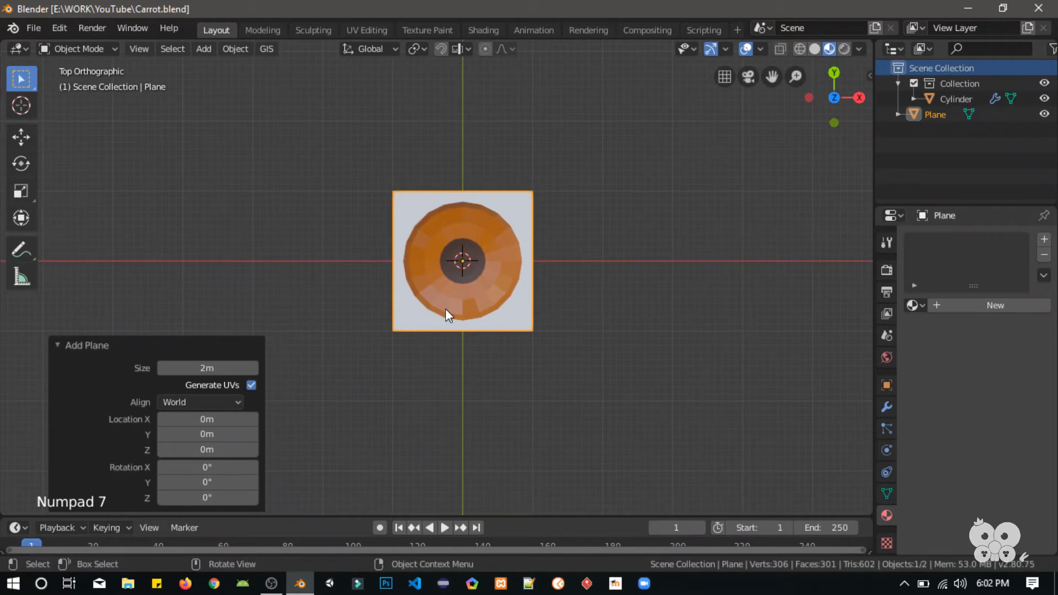
key("KP_3")
type("r90")
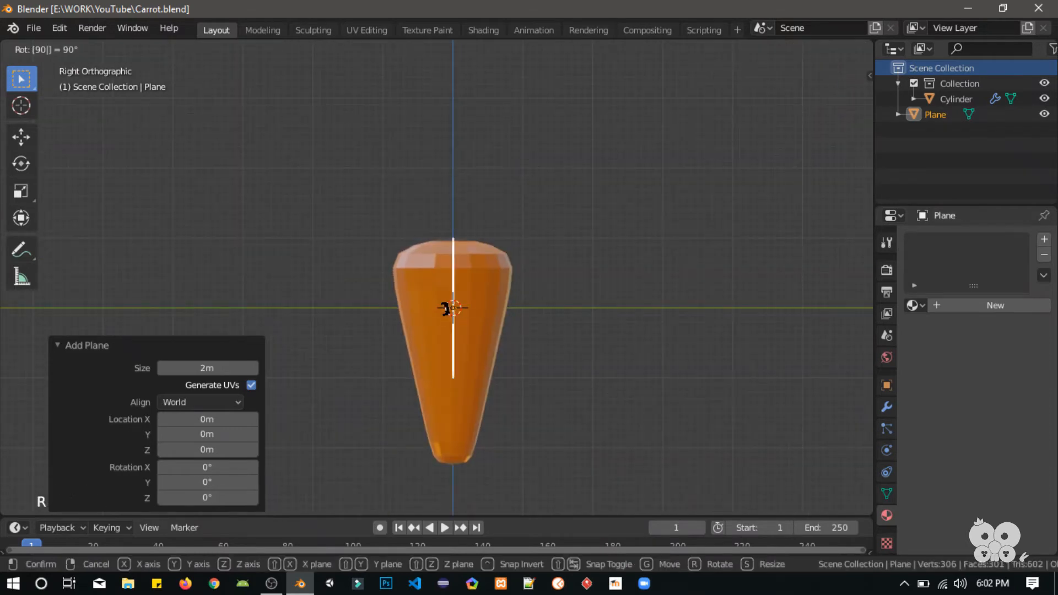
key("Return")
key("KP_1")
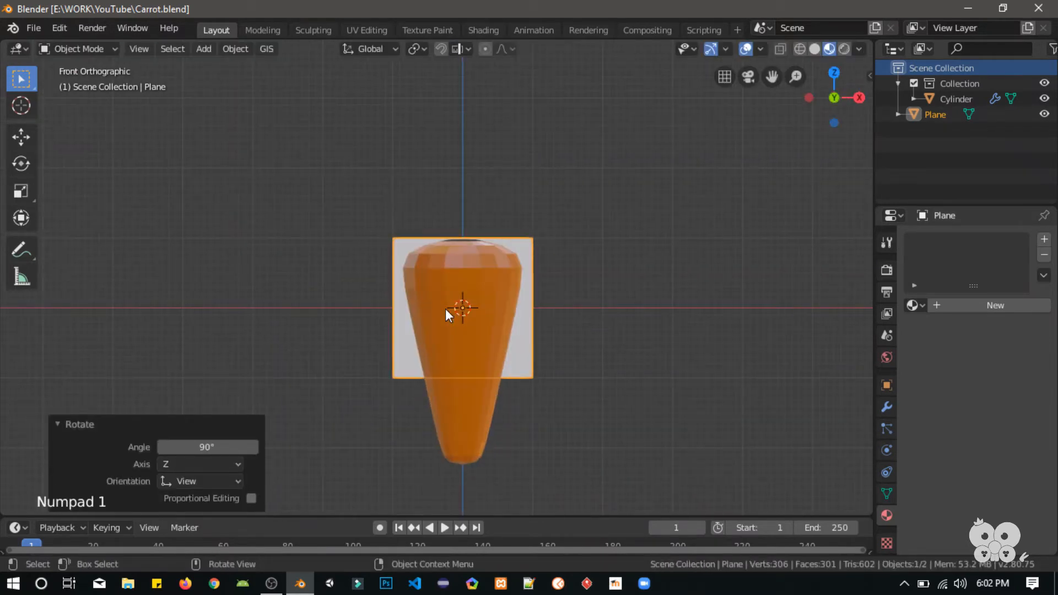
key("g")
left_click(456, 242)
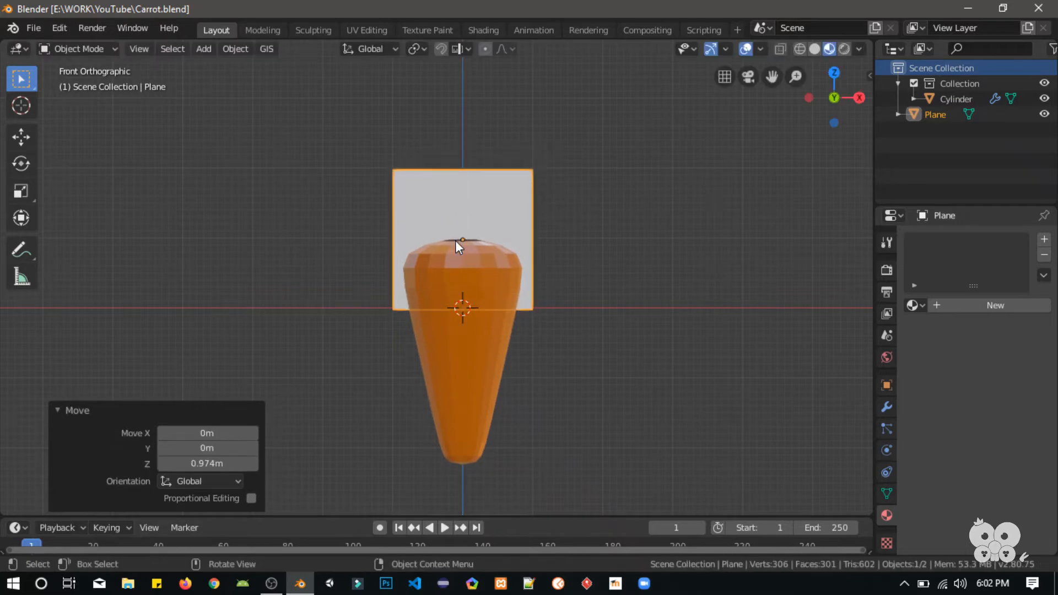
In Edit Mode, raise the plane's geometry about 0.975 m along Z so its bottom edge meets the carrot's top.
key("Tab")
key("g")
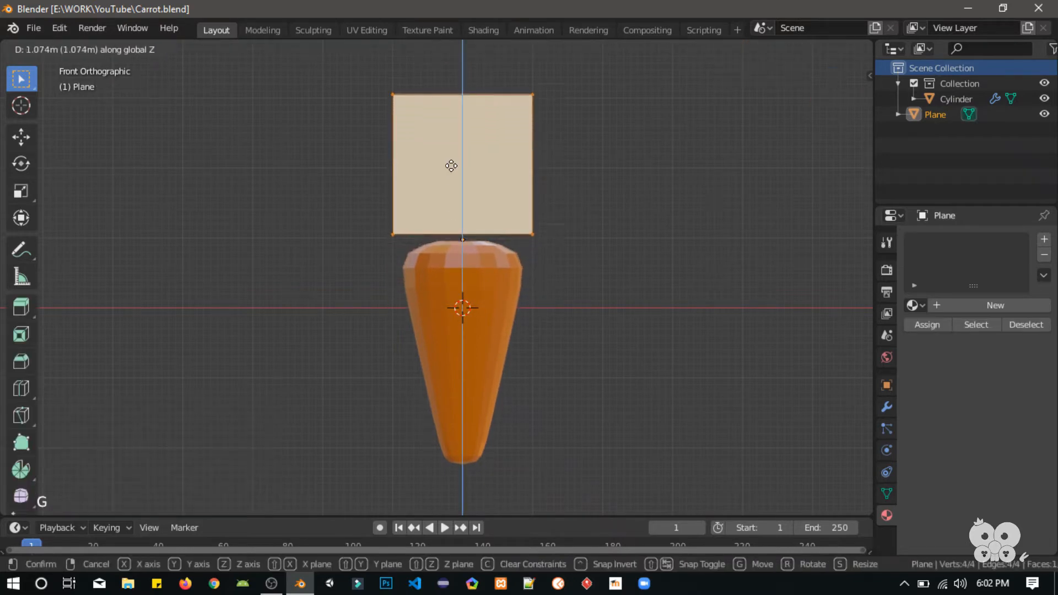
left_click(492, 242)
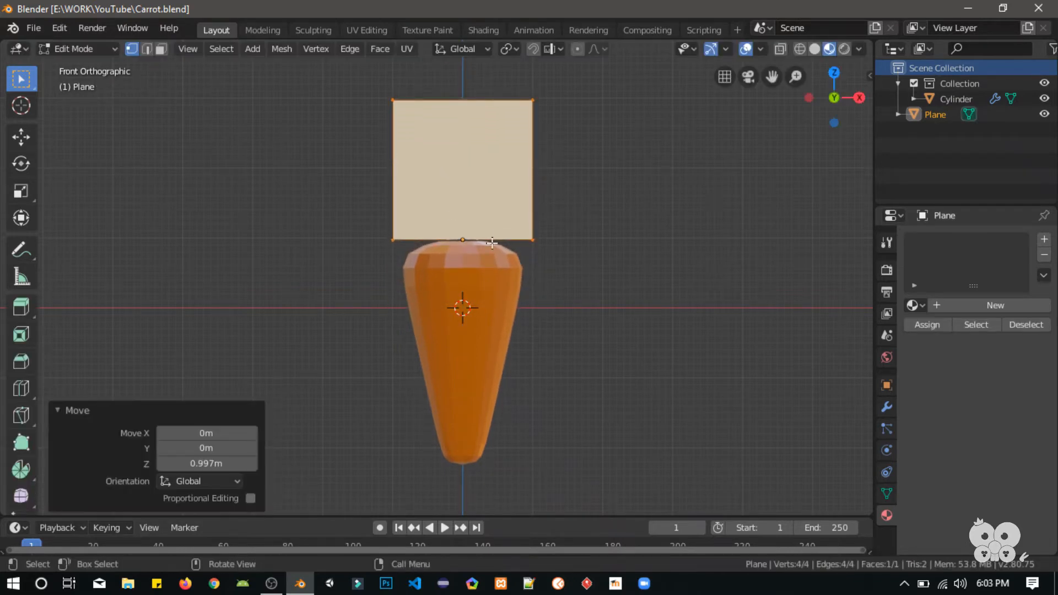
key("g")
key("z")
left_click(493, 245)
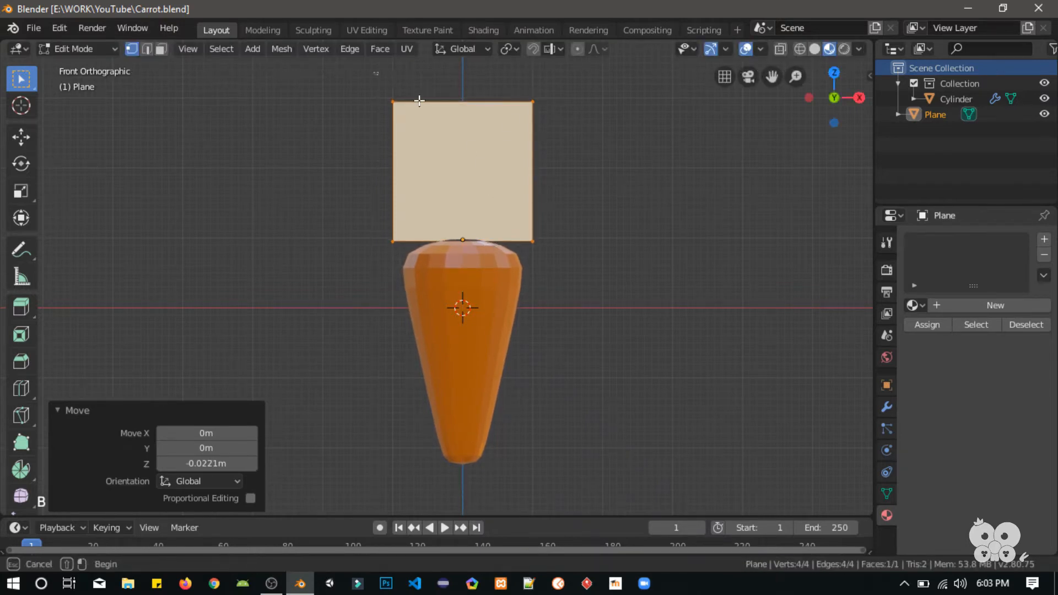
Select the plane's top two vertices and scale them to about 0.146 to form the leaf's narrow tip.
left_click(364, 80)
key("b")
left_click_drag(366, 85, 557, 140)
key("s")
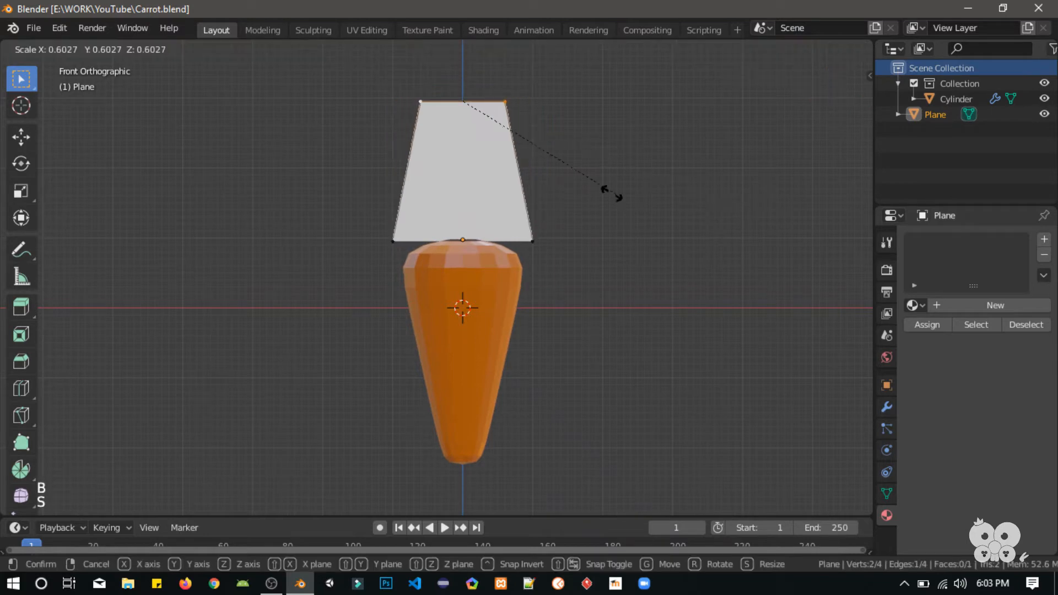
left_click(490, 142)
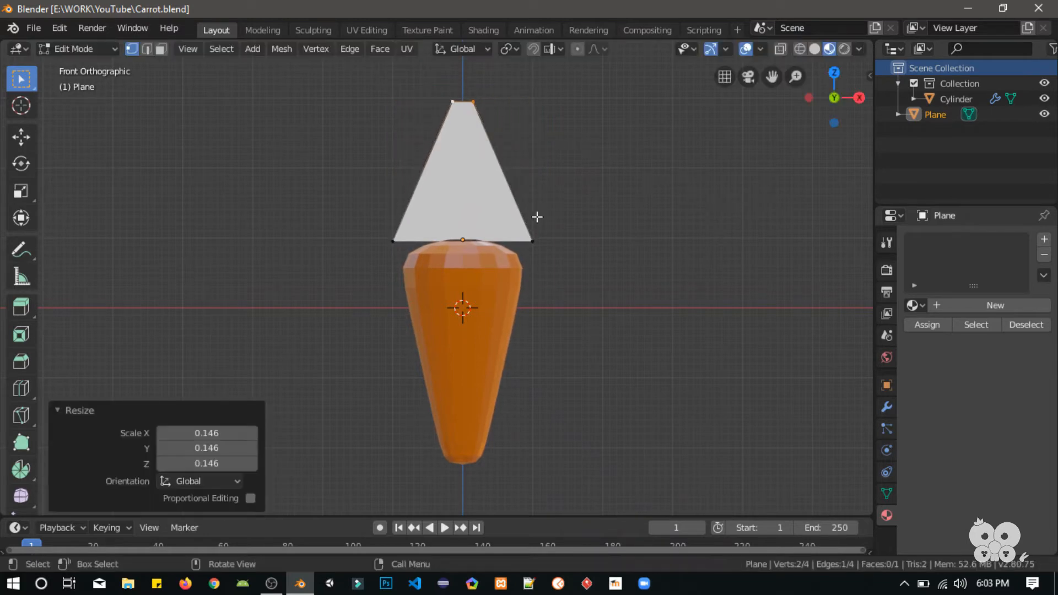
Select the plane's bottom two vertices and scale them to about 0.373 to narrow the leaf's base.
left_click(553, 253)
key("b")
left_click_drag(574, 255, 336, 205)
key("s")
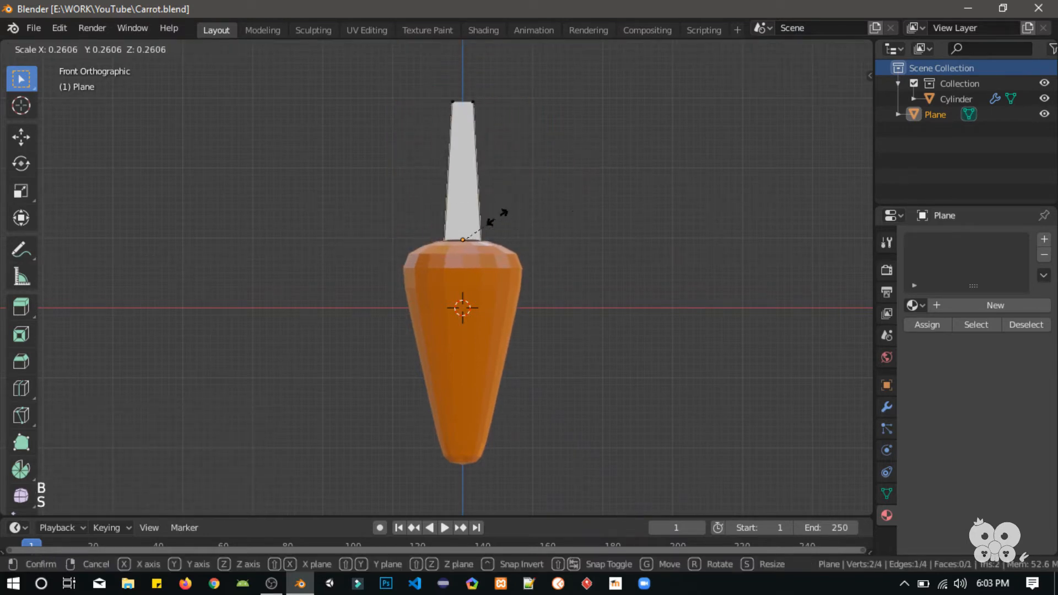
left_click(521, 220)
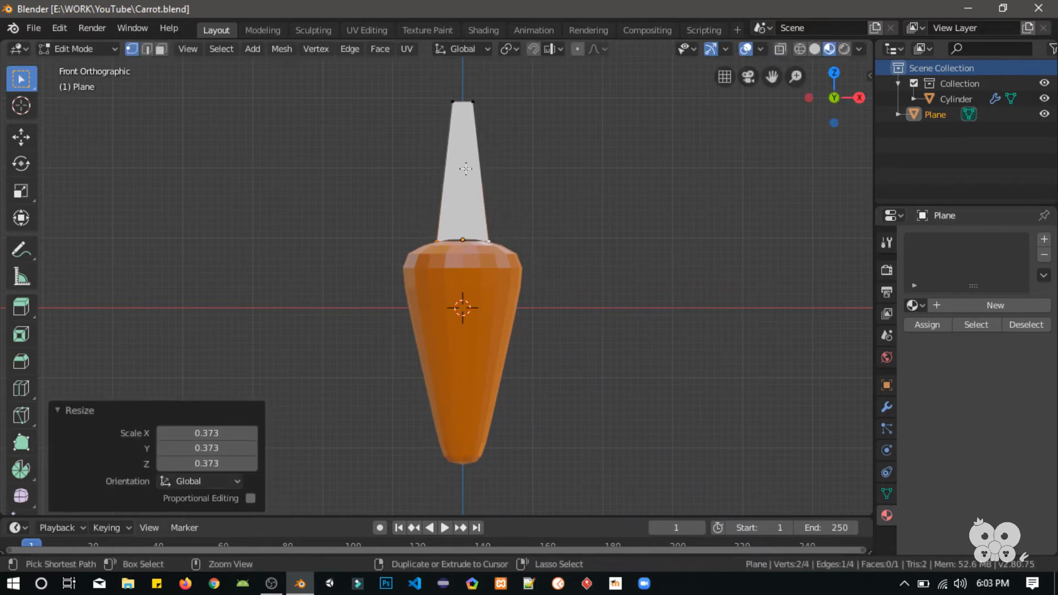
Add one centred lengthwise loop cut and three crosswise loop cuts to the leaf.
key("ctrl+r")
key("ctrl+r")
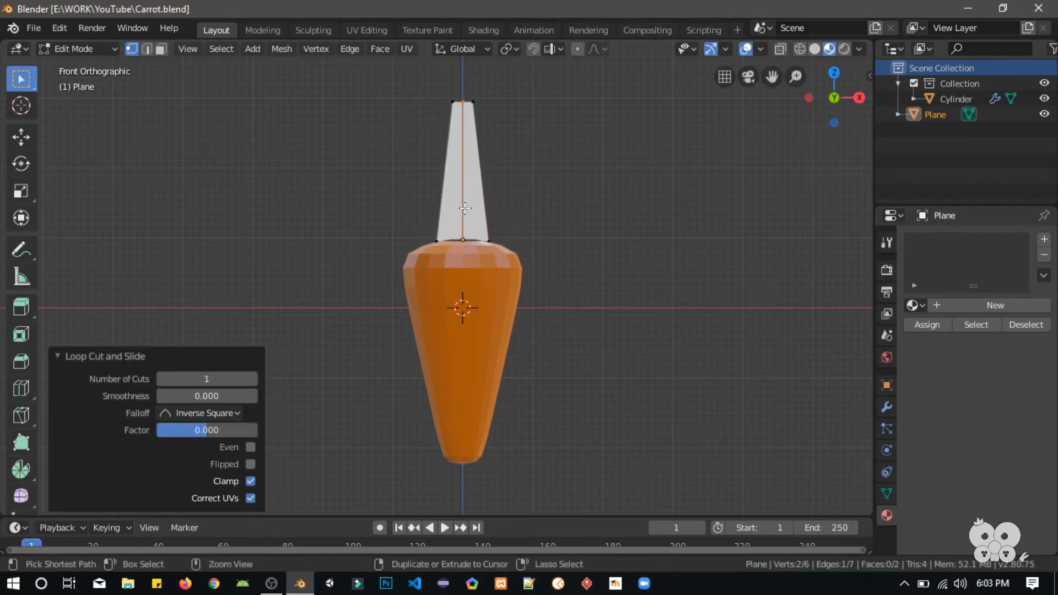
scroll(480, 189, "up", 2)
left_click(414, 173)
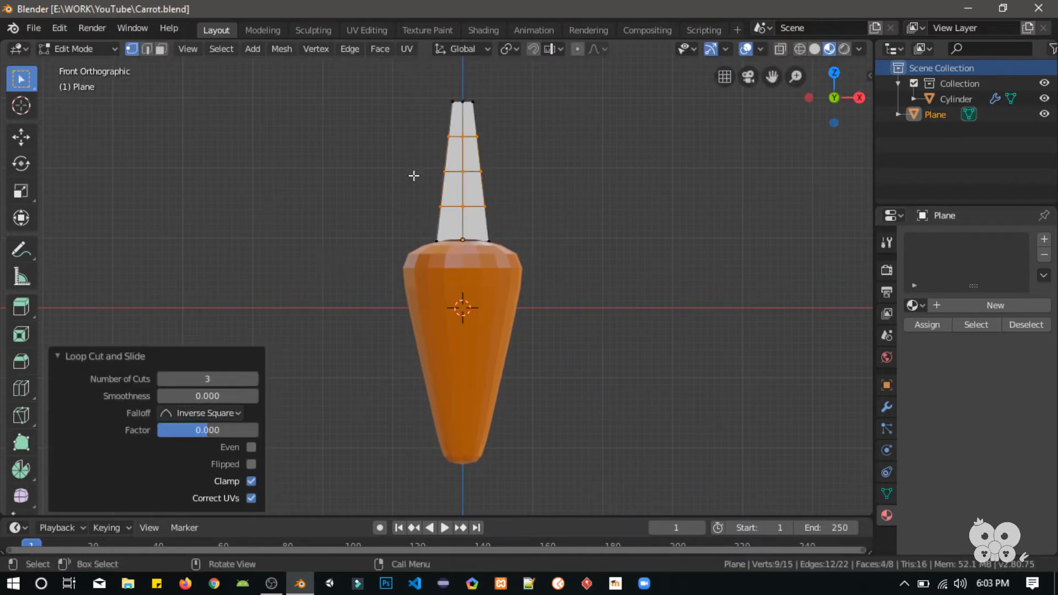
Bend the leaf in the right view by moving its tip vertex about -1.27 m in Y and -0.543 m in Z with smooth proportional editing, size about 1.95.
middle_click_drag(413, 173, 530, 249)
left_click(491, 220)
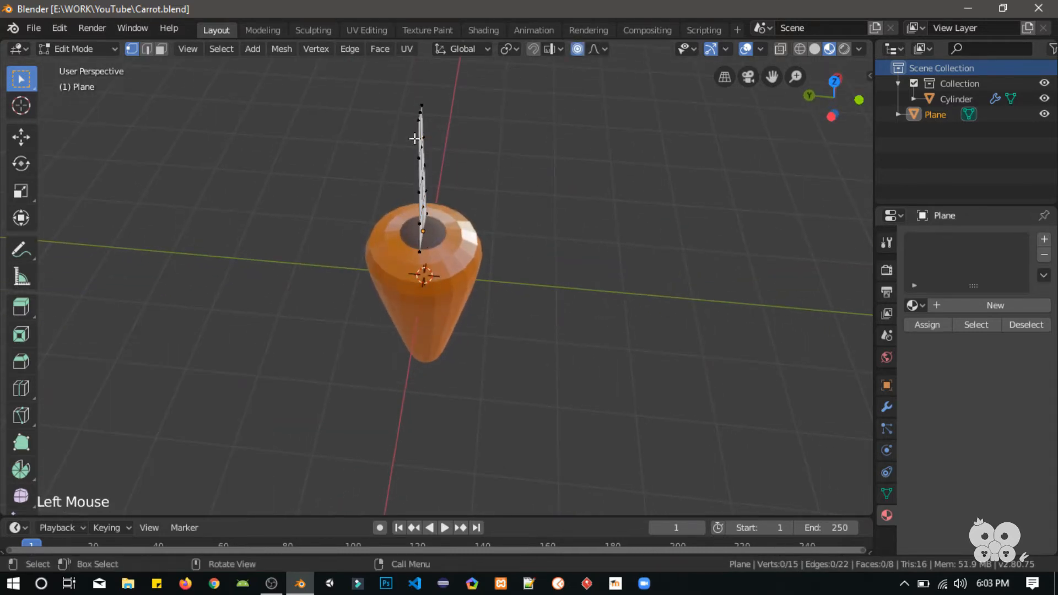
middle_click_drag(432, 246, 517, 233)
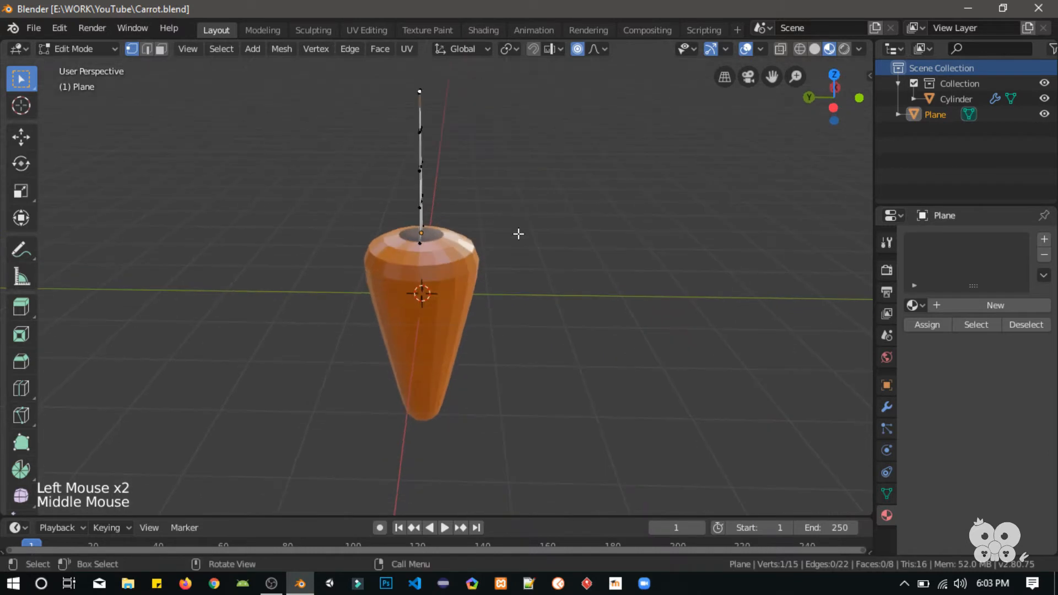
key("KP_1")
key("KP_3")
key("g")
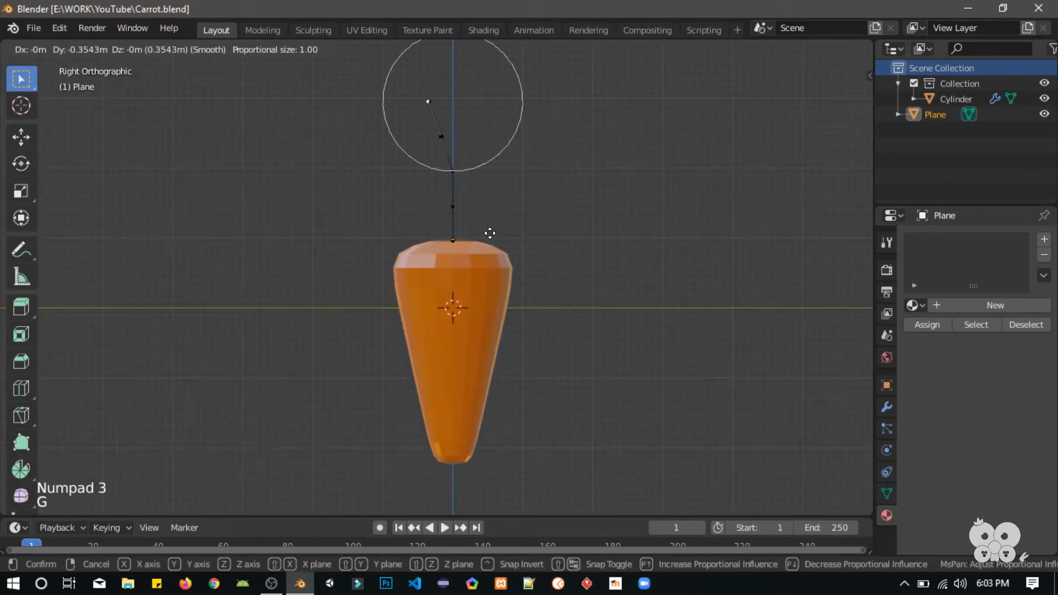
scroll(419, 243, "down", 4)
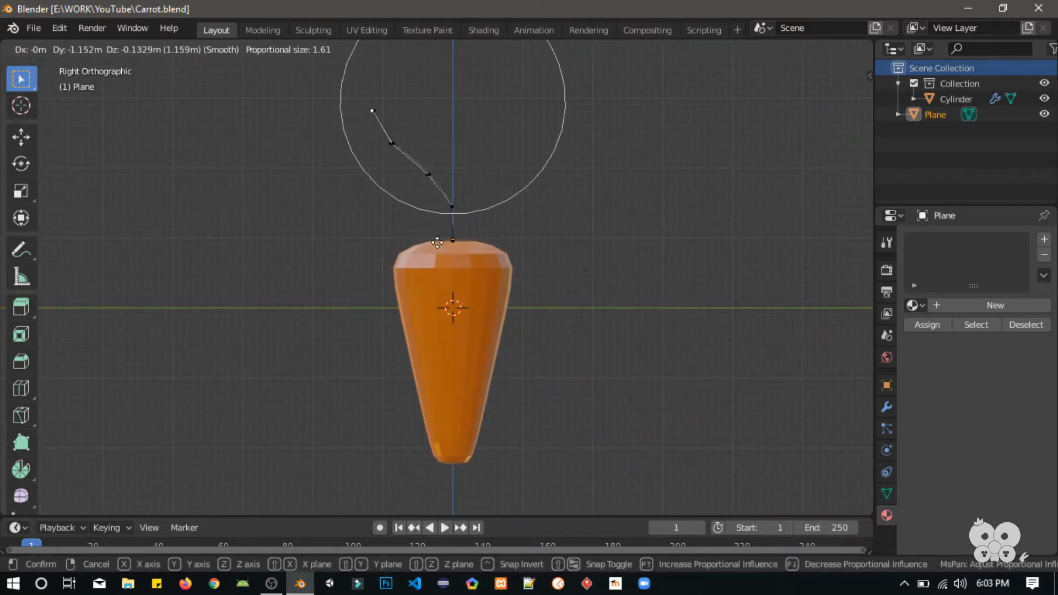
scroll(413, 247, "down", 3)
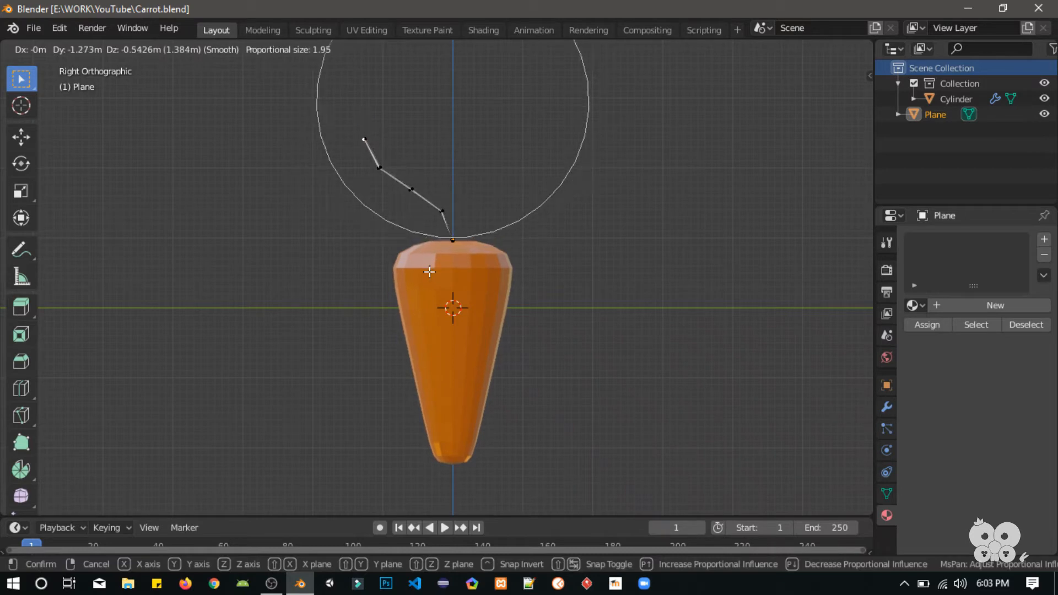
left_click(429, 272)
Add a Subdivision Surface modifier to the leaf and inspect the smoothed shape in Object Mode.
left_click(889, 408)
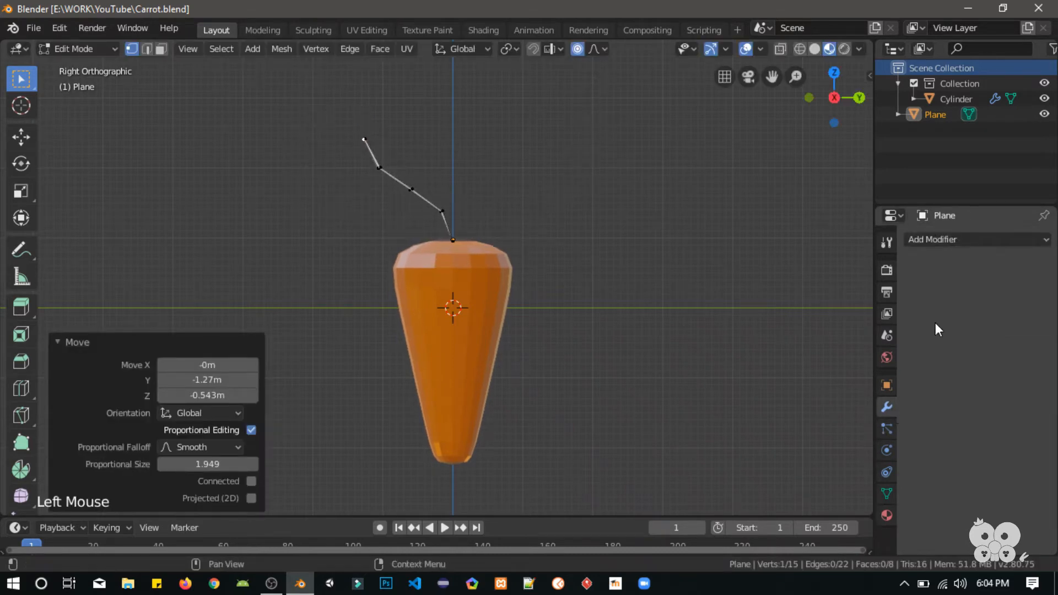
left_click(947, 244)
left_click(733, 495)
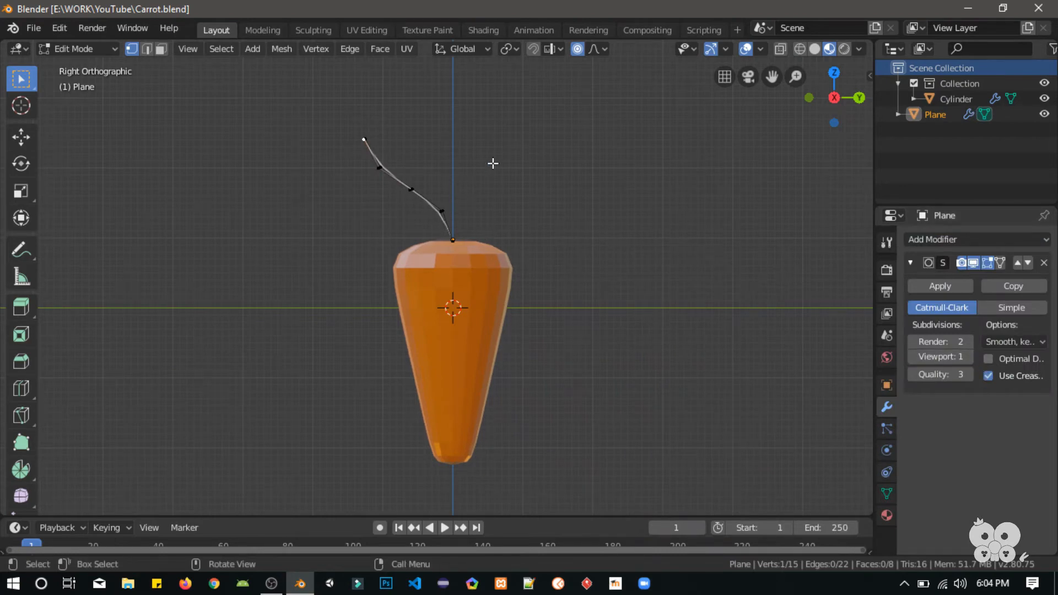
middle_click_drag(493, 164, 457, 241)
key("s")
left_click(430, 155)
key("Tab")
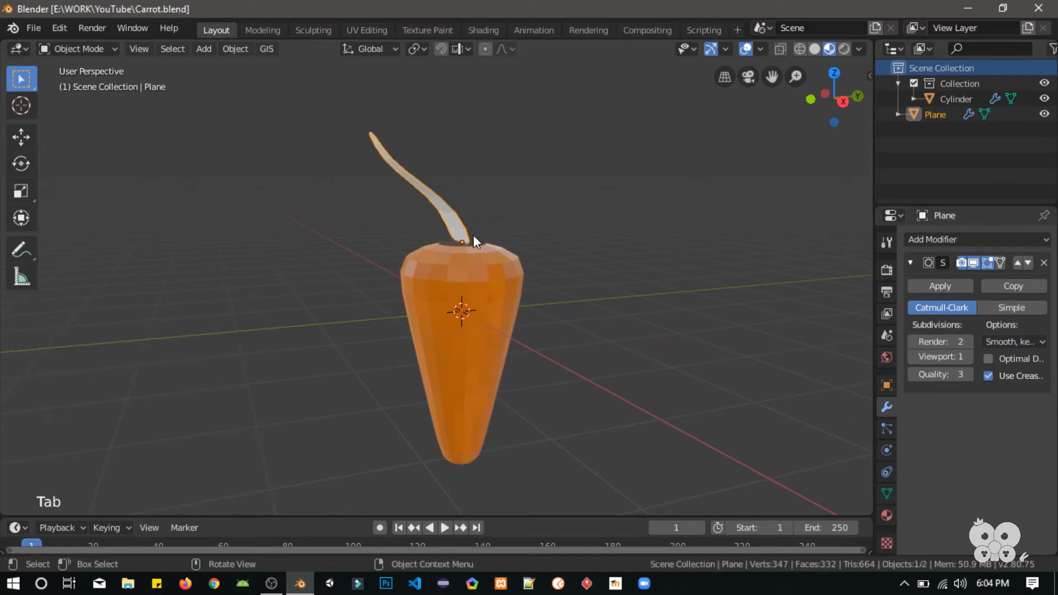
Turn off proportional editing and move the leaf's two outer base vertices about 0.21 m along Y to curve its base.
key("Tab")
left_click(578, 49)
middle_click_drag(551, 229, 441, 296)
left_click(442, 299)
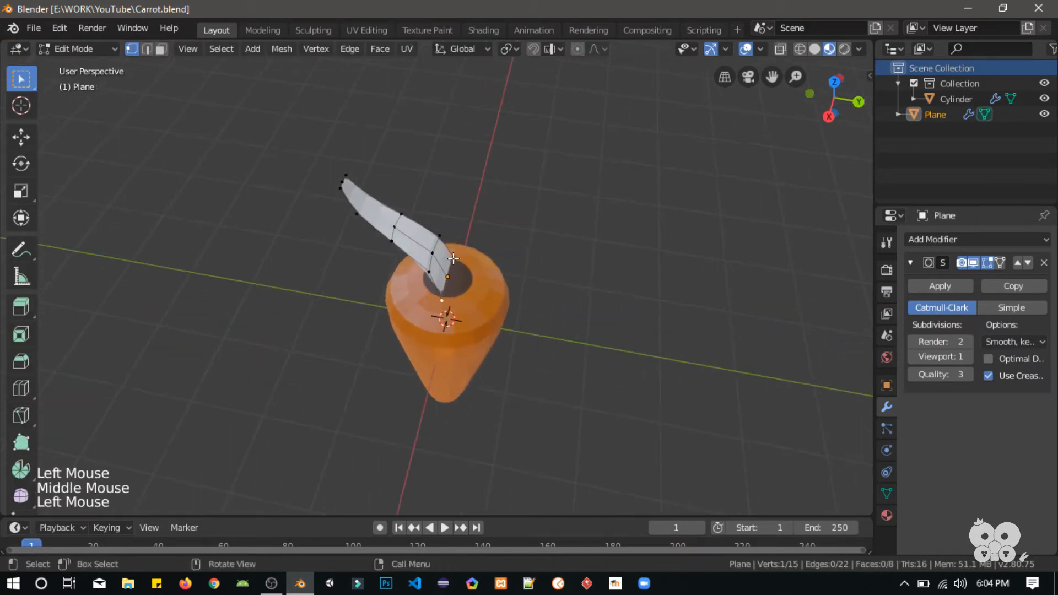
left_click(454, 258, "ctrl")
key("g")
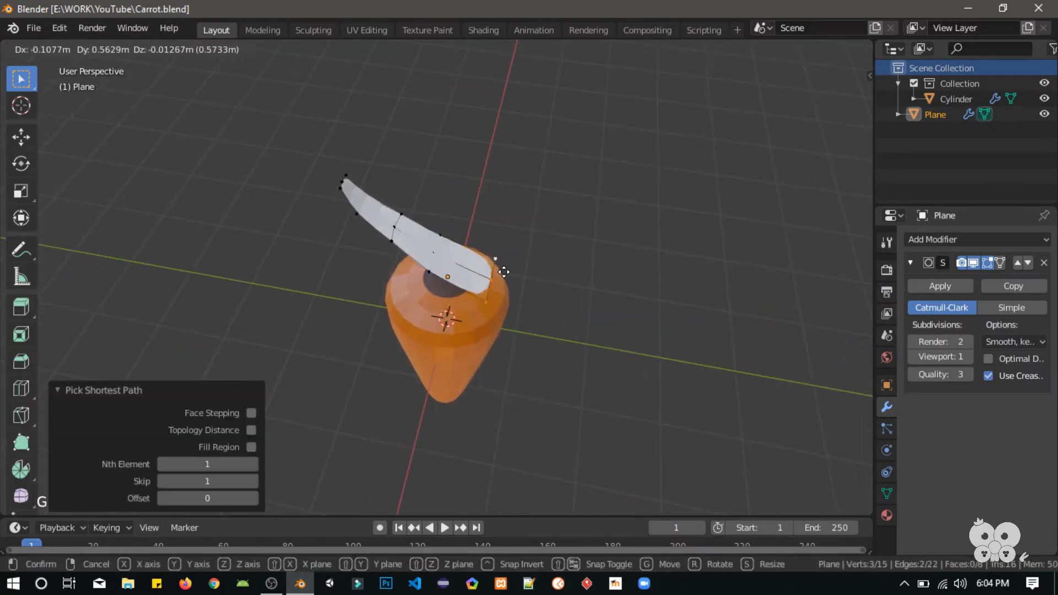
key("Escape")
left_click(451, 266)
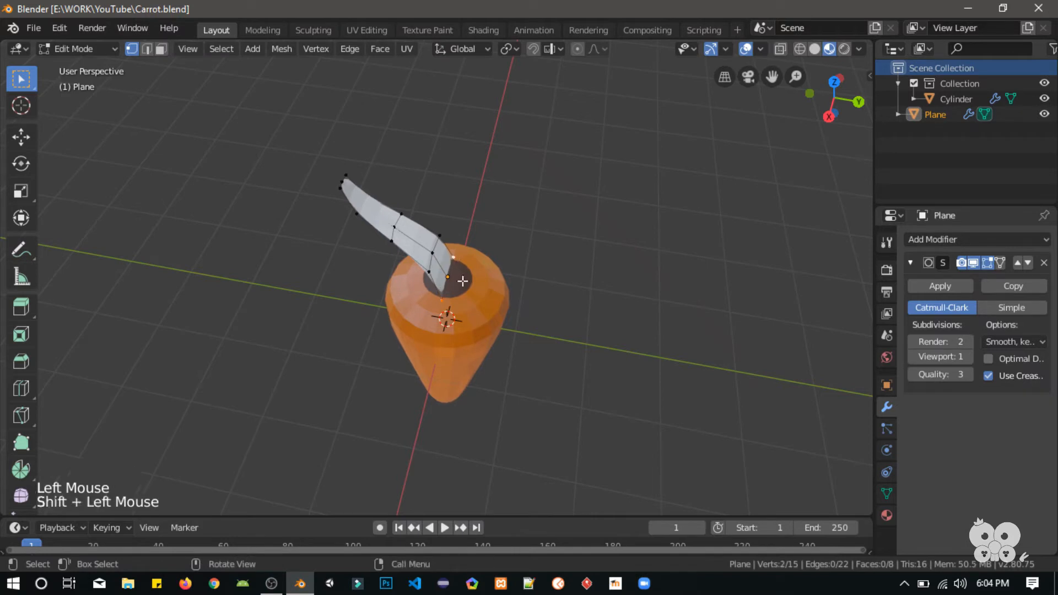
key("g")
left_click(485, 299)
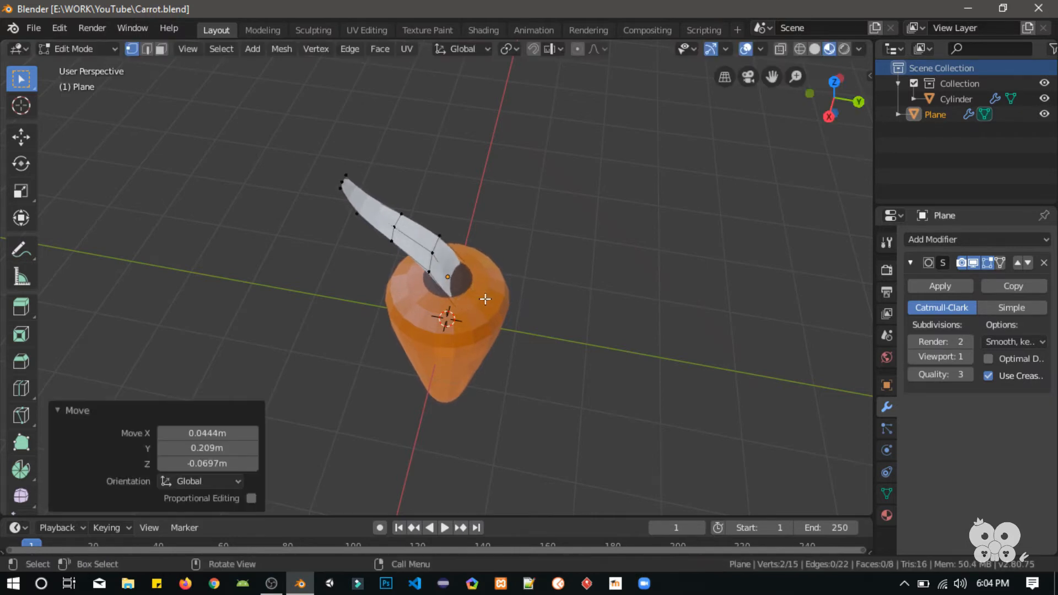
key("g")
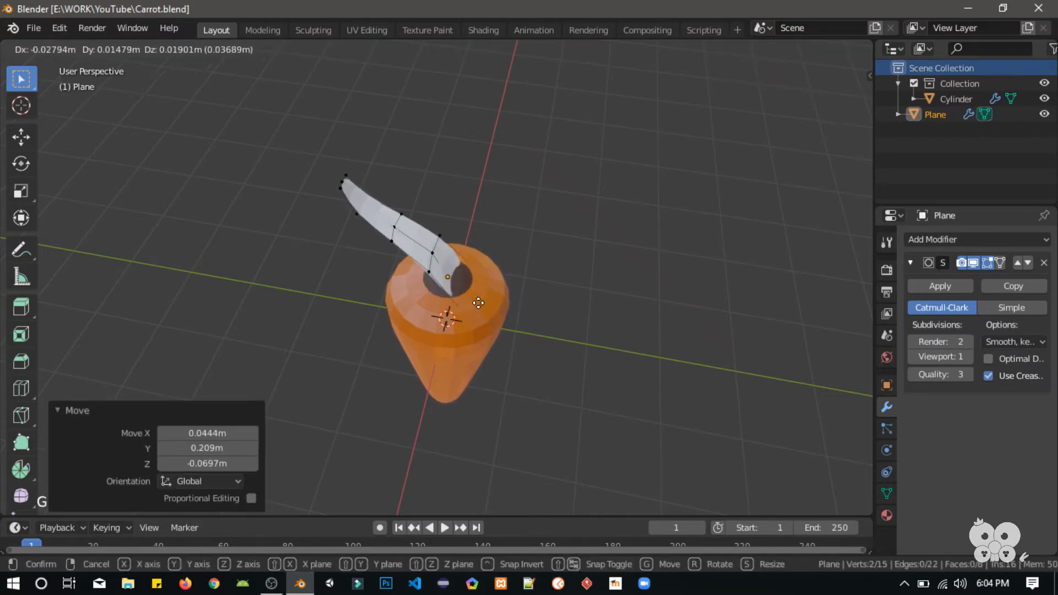
left_click(478, 303)
Select the entire leaf mesh and move it towards the edge of the carrot's brown top.
middle_click_drag(339, 263, 448, 272)
key("a")
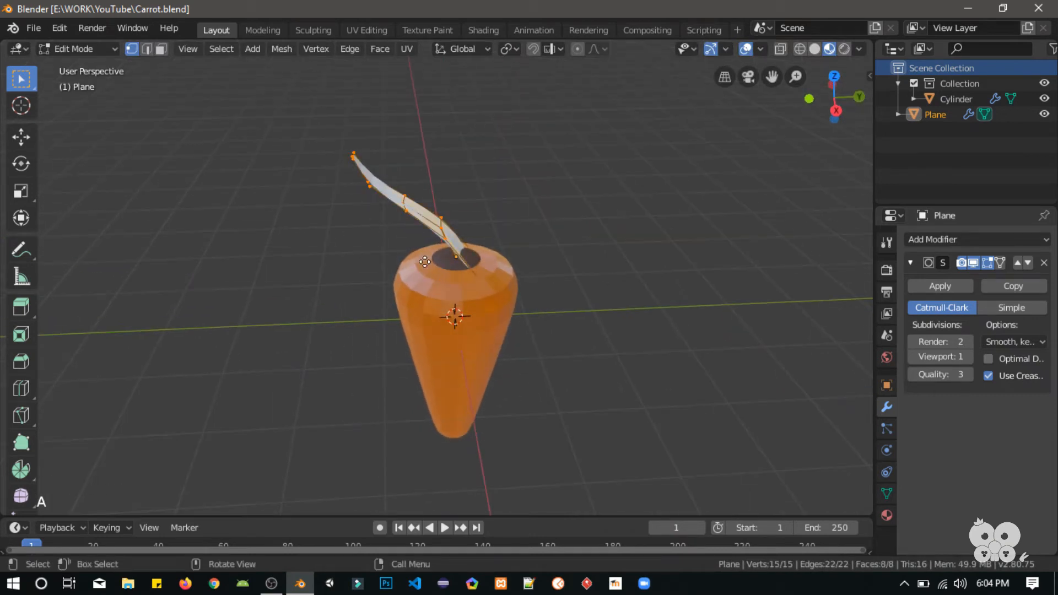
key("g")
left_click(405, 276)
Move the leaf's near base corner vertex about -0.206 m in X and 0.075 m in Z, then save the file.
middle_click_drag(405, 275, 432, 362)
left_click(463, 324)
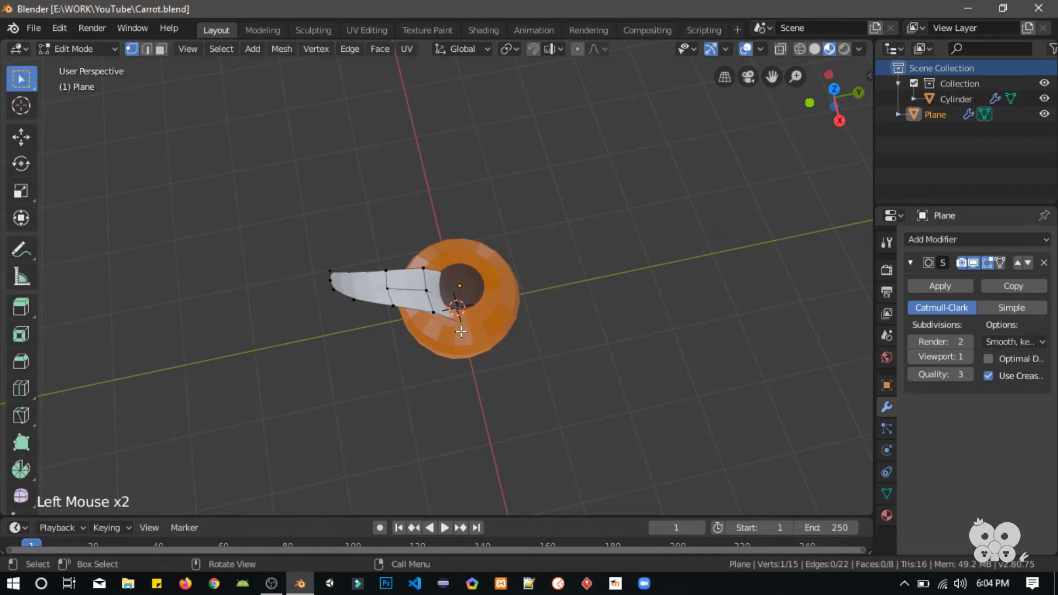
key("g")
left_click(473, 309)
middle_click_drag(473, 309, 348, 164)
scroll(417, 278, "down", 1)
key("ctrl+s")
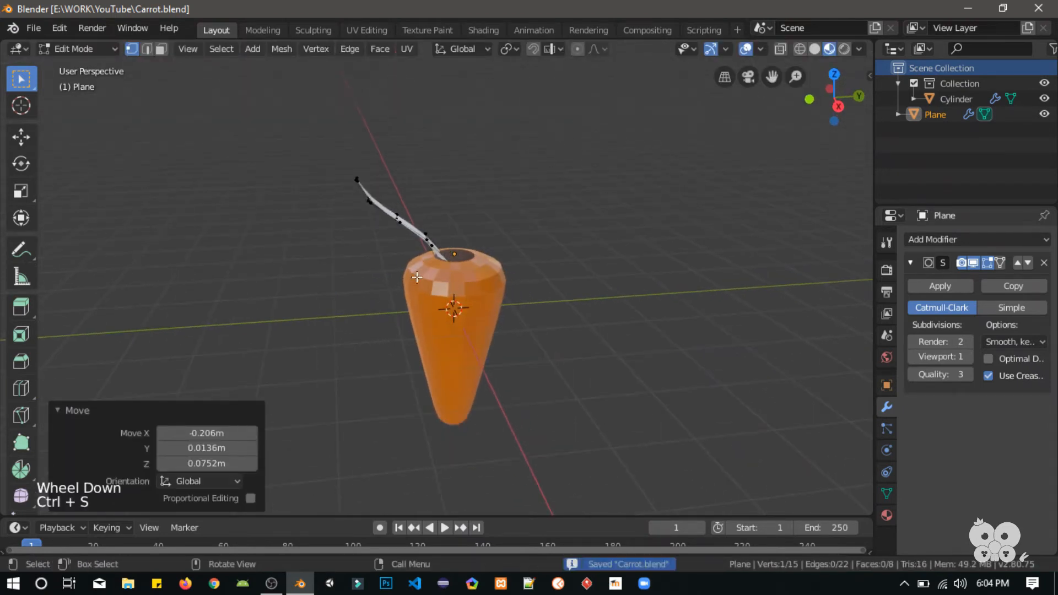
Turn on proportional editing and try rotating the leaf's tip vertex in the perspective view.
left_click(359, 179)
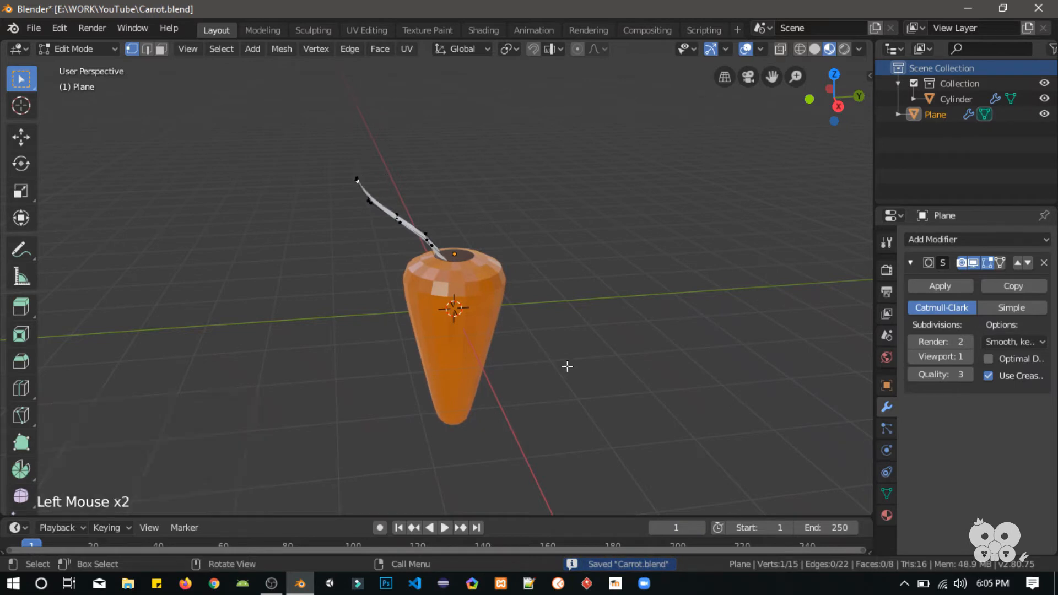
key("r")
left_click(484, 223)
key("o")
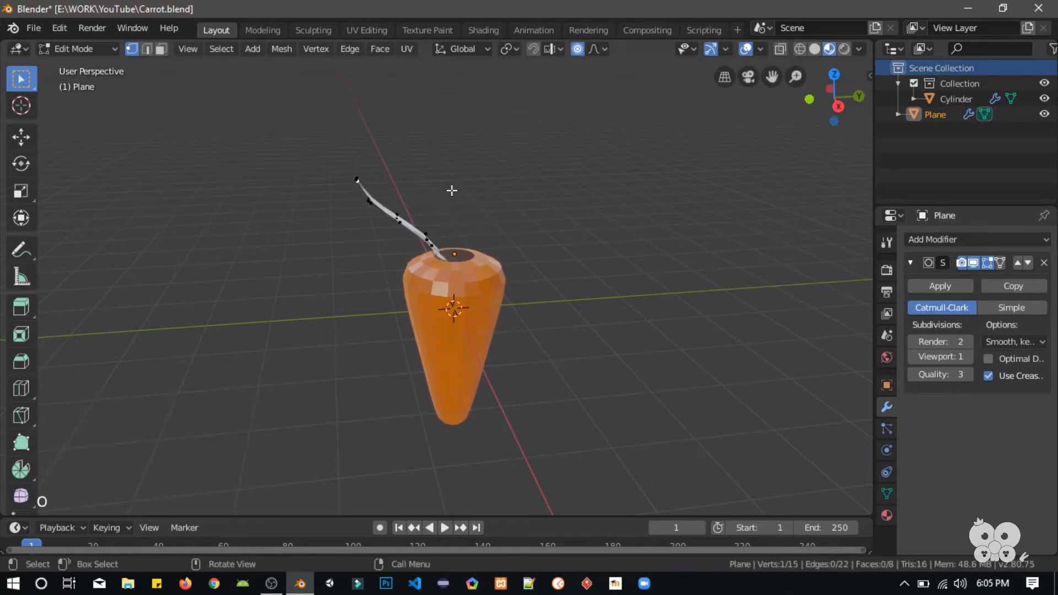
key("r")
scroll(390, 184, "down", 2)
scroll(381, 200, "up", 4)
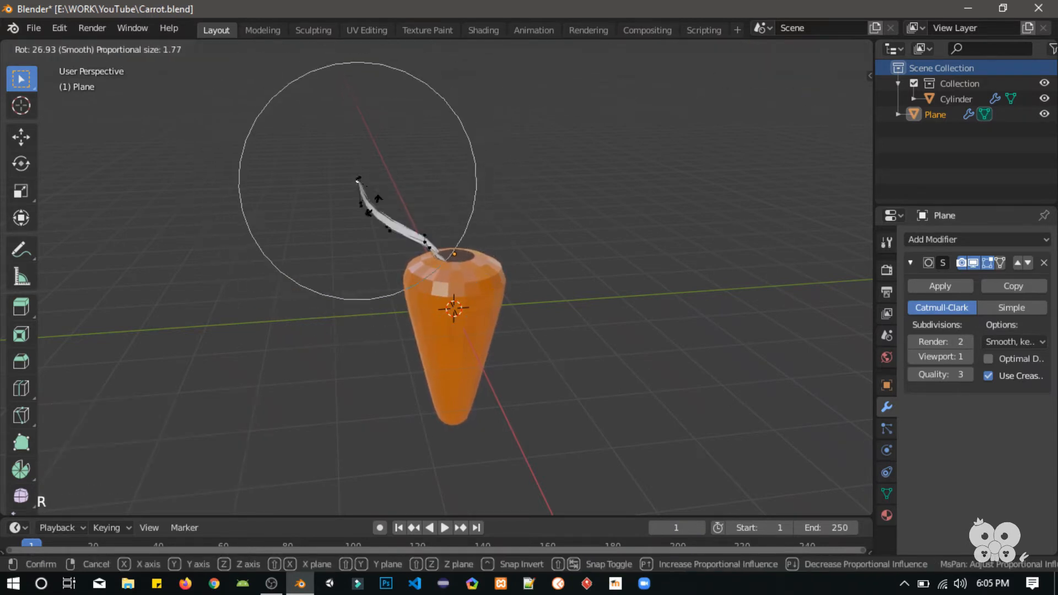
right_click(420, 193)
In the right view, rotate the leaf's middle vertex about -25° with a proportional size of 1.61.
key("KP_3")
key("r")
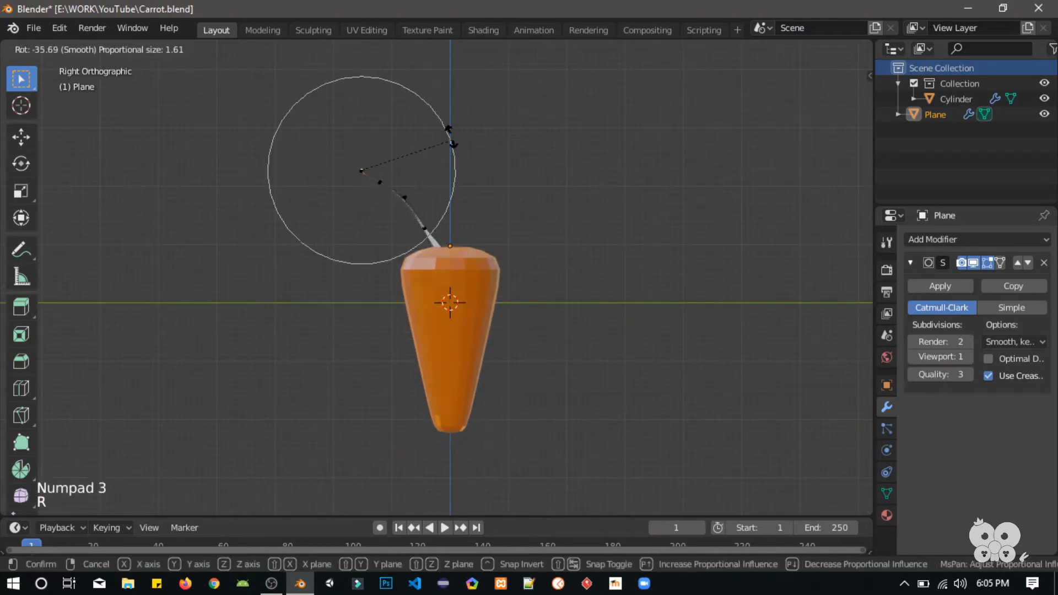
left_click(449, 163)
key("r")
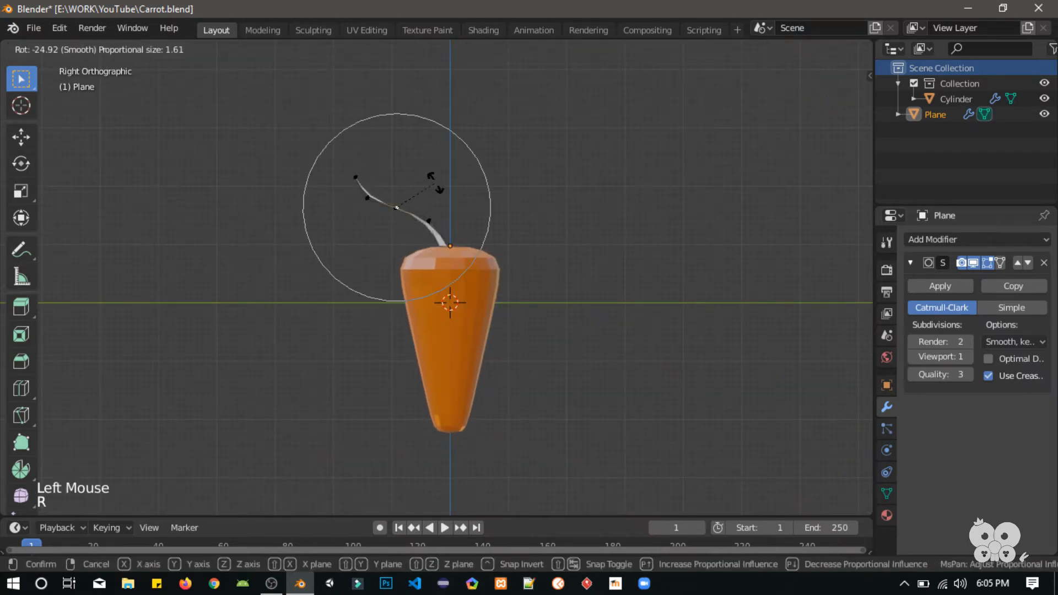
Rotate the leaf's tip vertex 56.6° with a proportional size of 1.464, and move it 0.213 m in Y and 0.345 m in Z.
left_click(352, 174)
key("r")
scroll(351, 173, "down", 3)
scroll(341, 165, "up", 12)
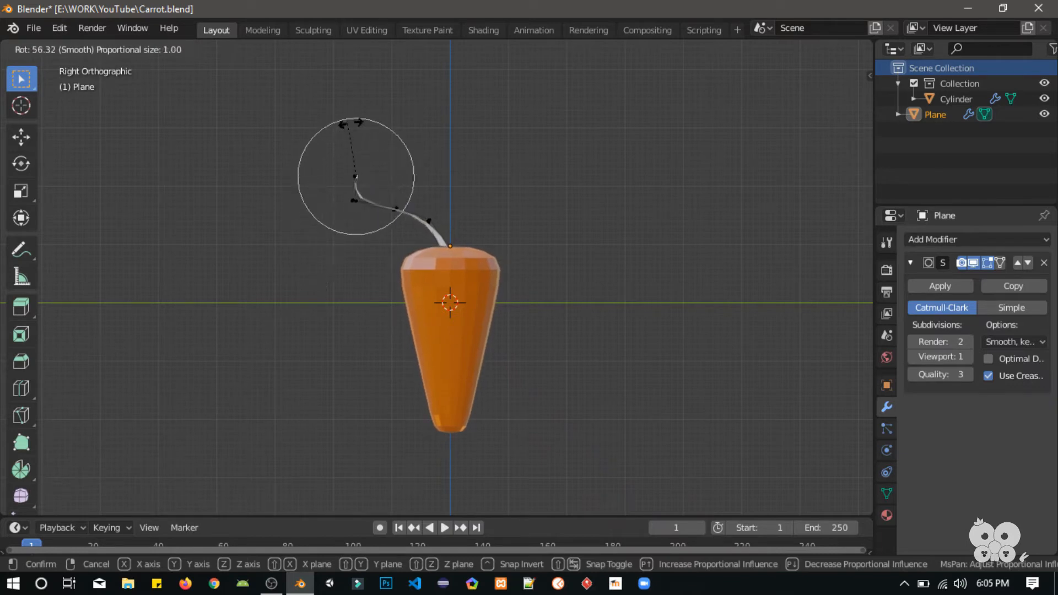
scroll(351, 122, "down", 4)
left_click(348, 83)
key("g")
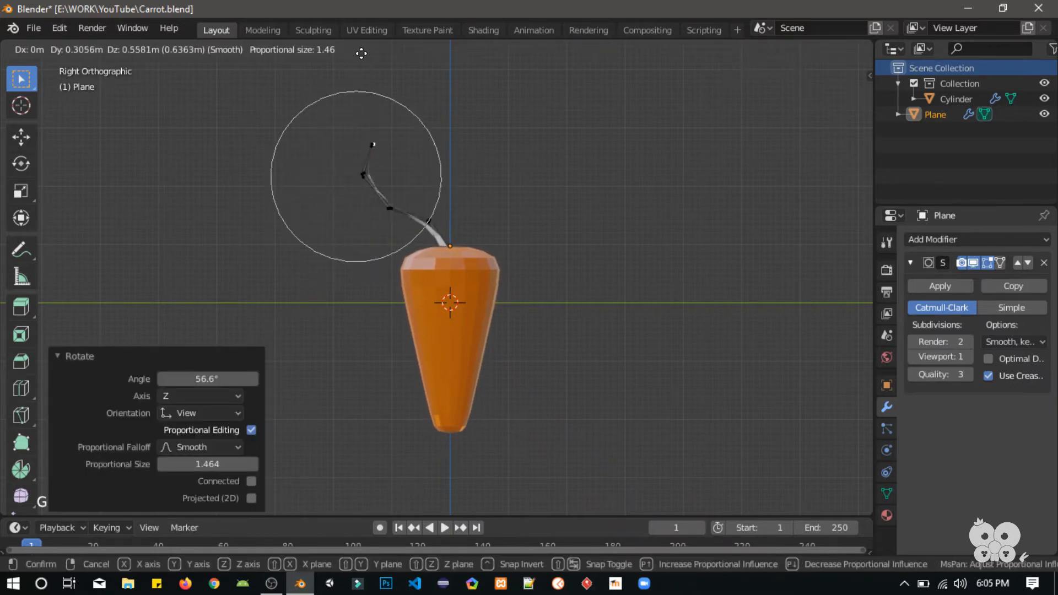
left_click(353, 61)
middle_click_drag(353, 61, 592, 165)
key("r")
scroll(608, 188, "down", 6)
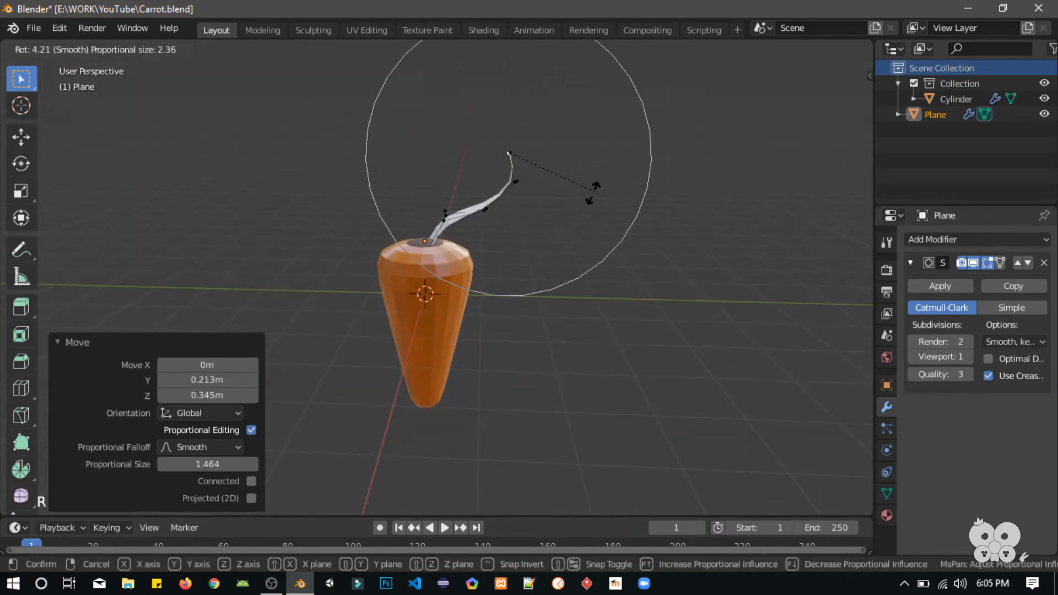
scroll(539, 217, "up", 5)
scroll(502, 169, "up", 7)
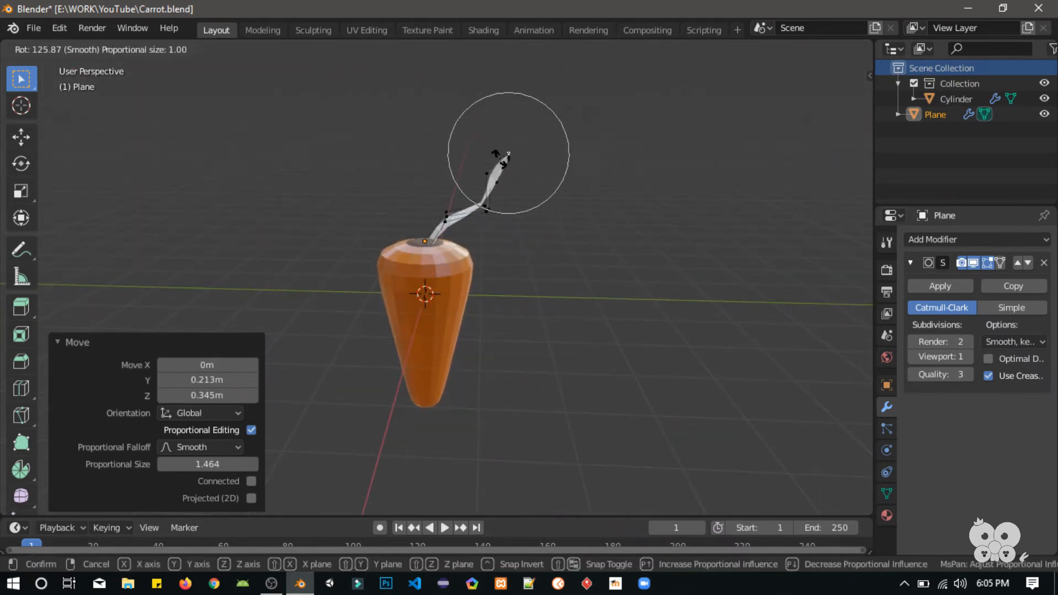
right_click(515, 177)
Try moving the leaf's tip vertex about -0.397 m in X and 0.563 m in Y with a proportional size of 1.611.
scroll(524, 161, "up", 1)
middle_click_drag(525, 161, 545, 199)
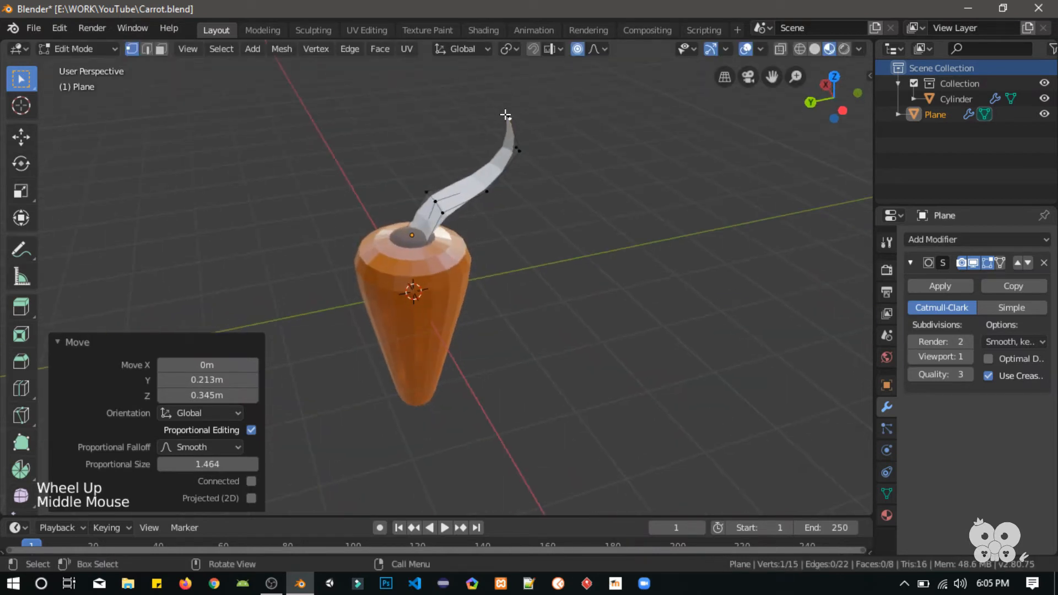
left_click(510, 114)
middle_click_drag(531, 158, 567, 165)
key("g")
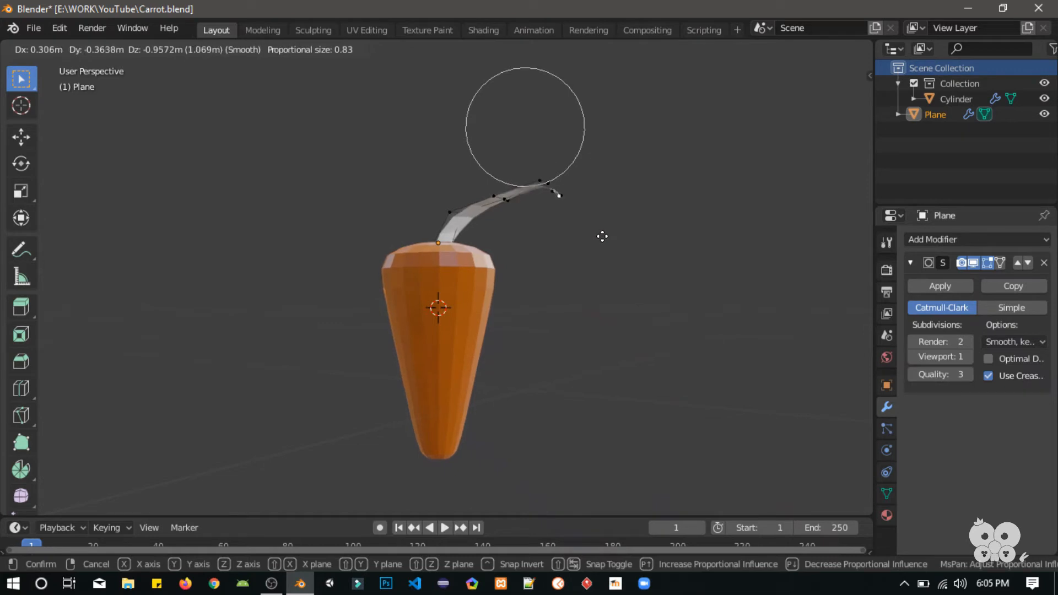
scroll(598, 232, "down", 6)
scroll(593, 194, "up", 10)
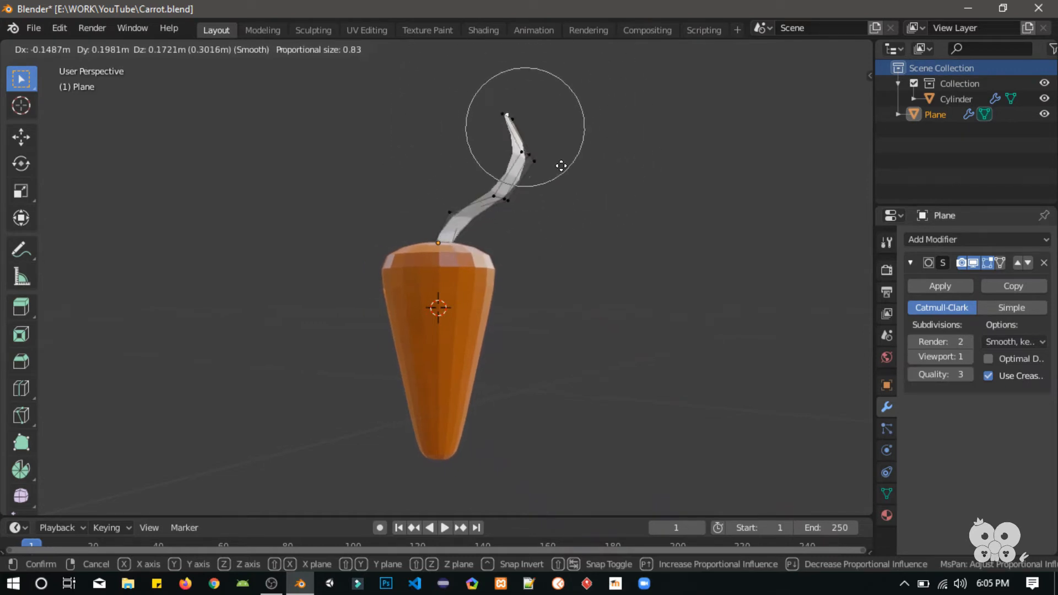
scroll(534, 144, "down", 11)
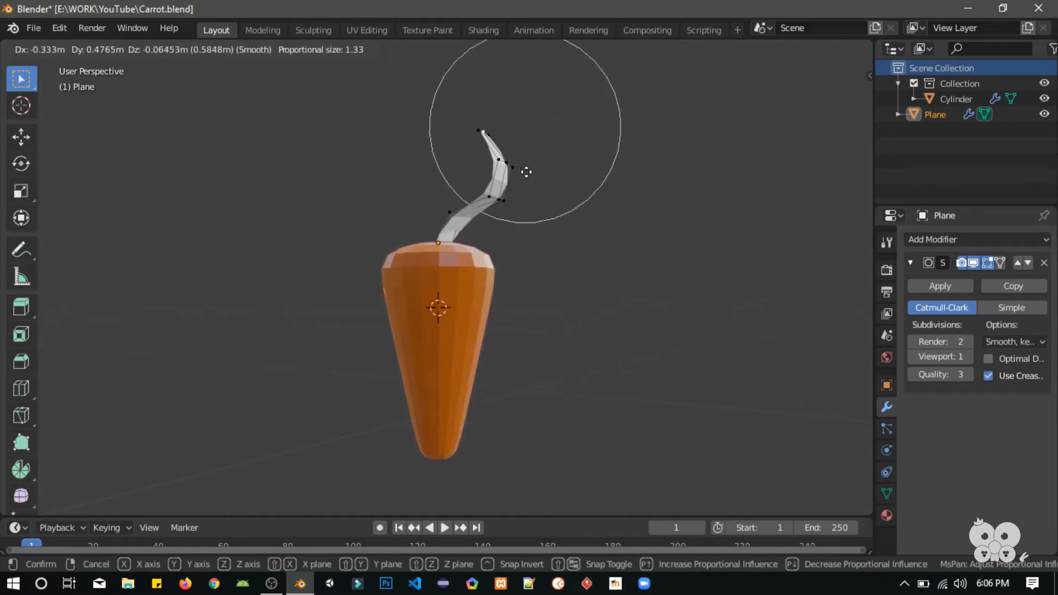
left_click(507, 241)
Undo the vertex duplication and the last move of the leaf's tip.
middle_click_drag(507, 241, 591, 403)
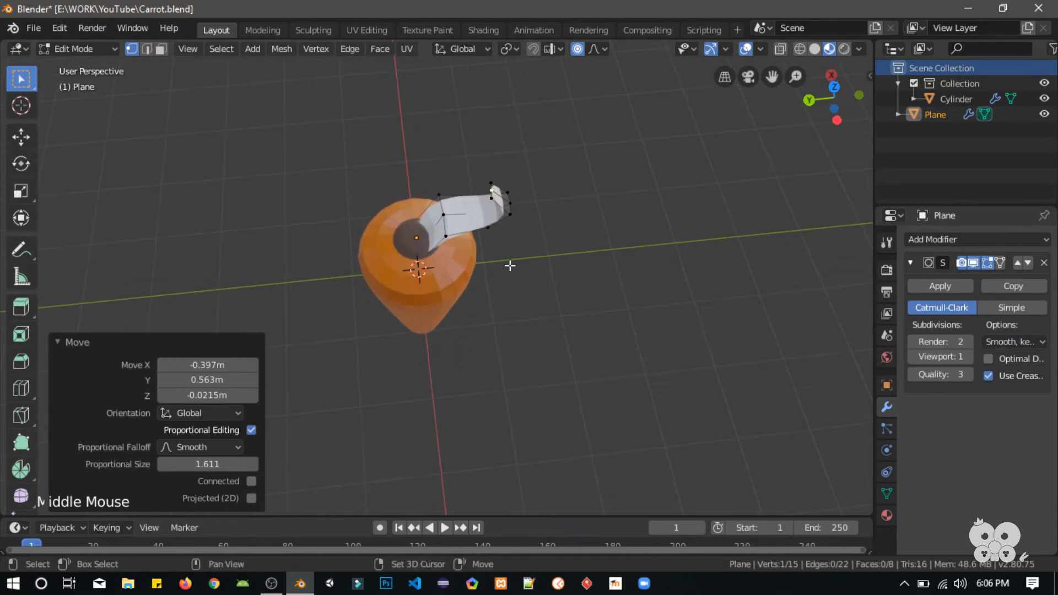
key("shift+d")
key("ctrl+z")
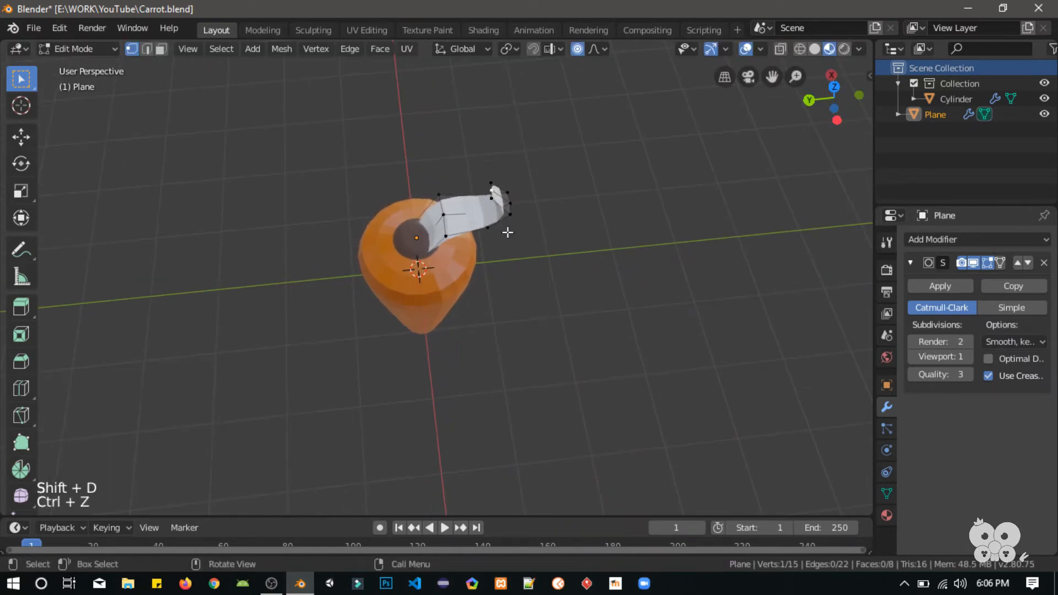
key("ctrl+z")
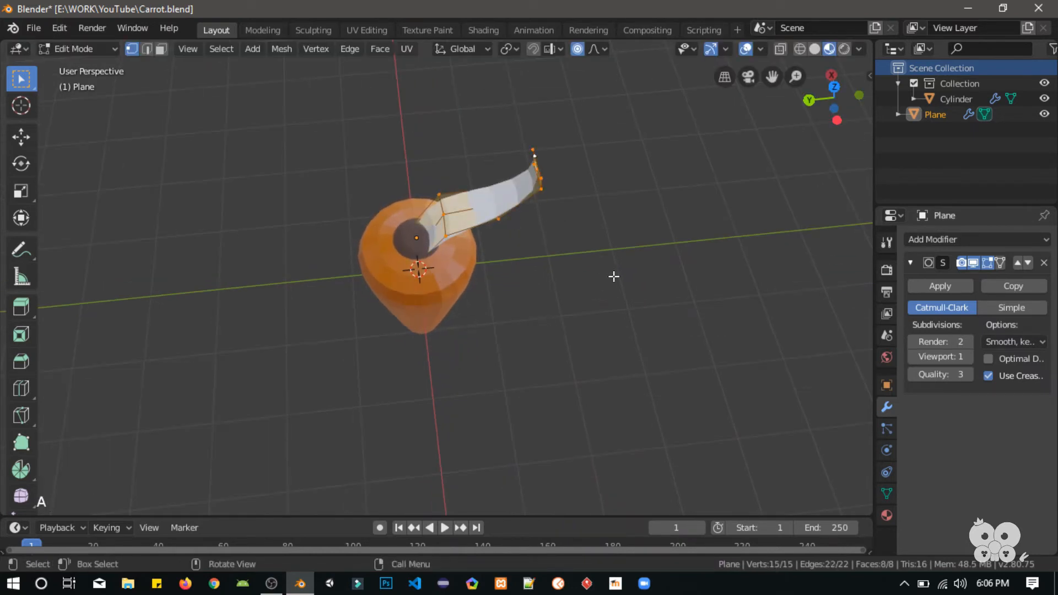
key("shift+d")
right_click(644, 232)
key("ctrl+z")
key("ctrl+z")
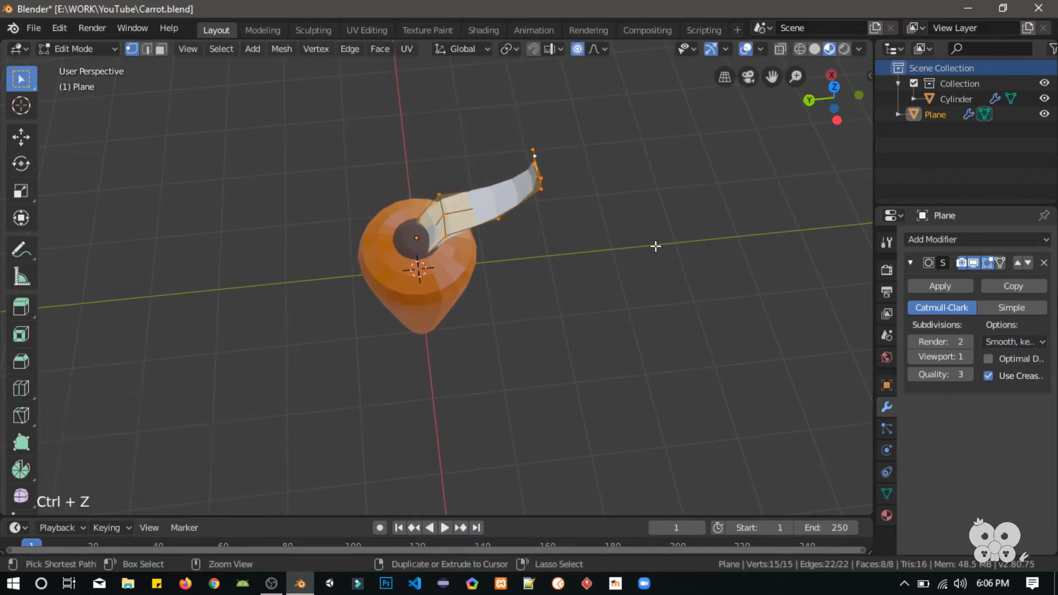
key("g")
right_click(553, 190)
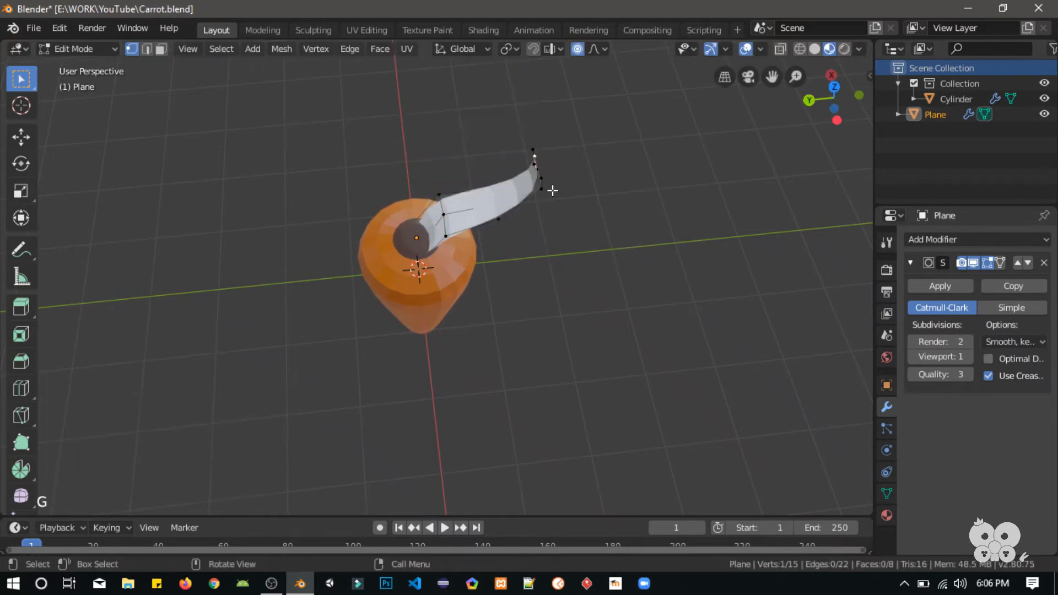
Duplicate the leaf in place in Object Mode and switch the viewport to Solid shading.
key("Tab")
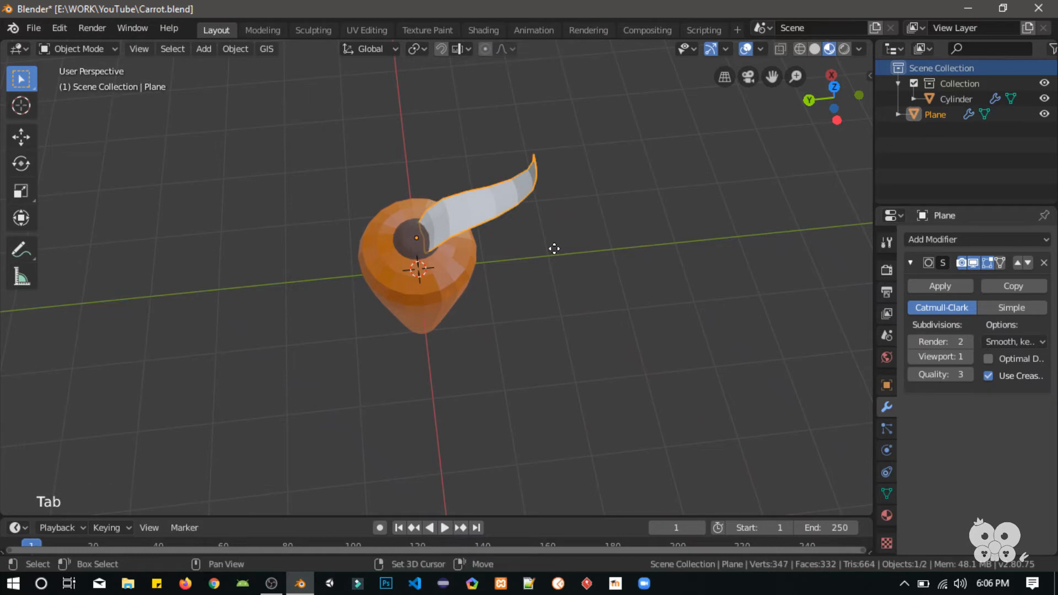
key("shift+d")
key("r")
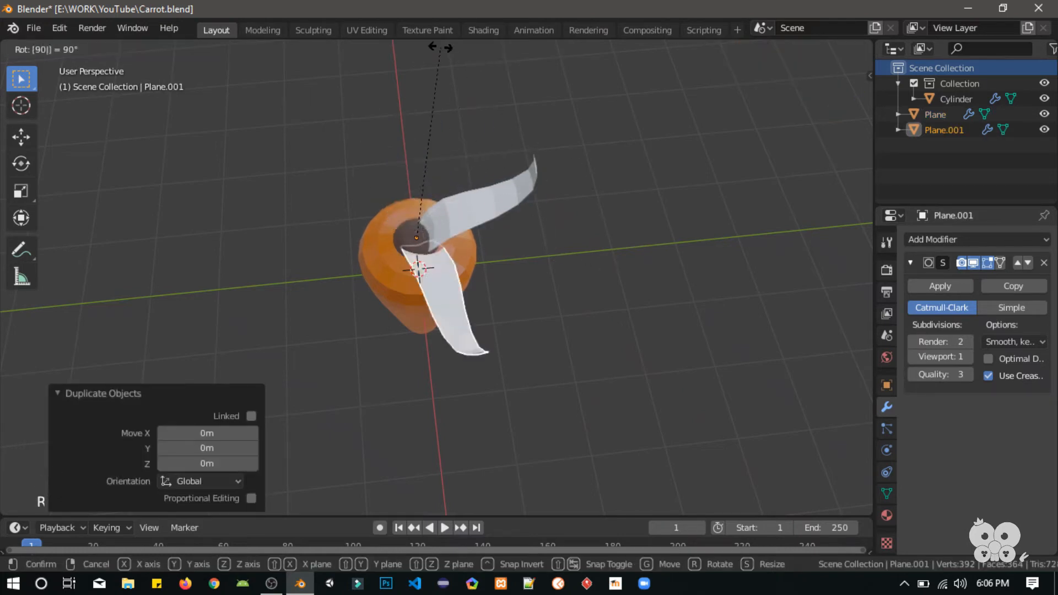
right_click(485, 173)
key("z")
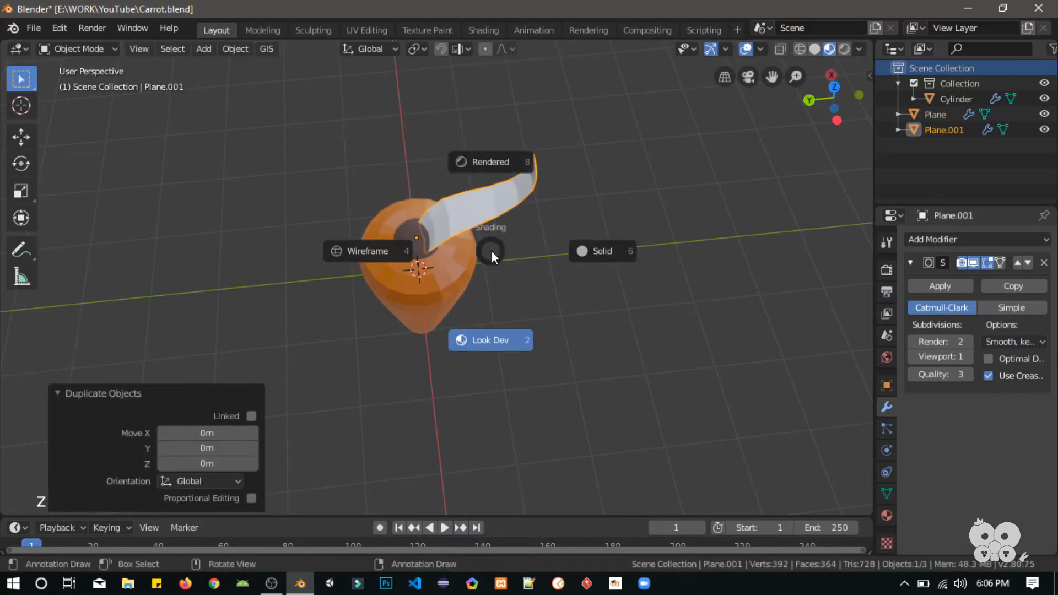
left_click(683, 350)
Rotate the duplicated leaf 90° in the top view.
key("KP_7")
type("r")
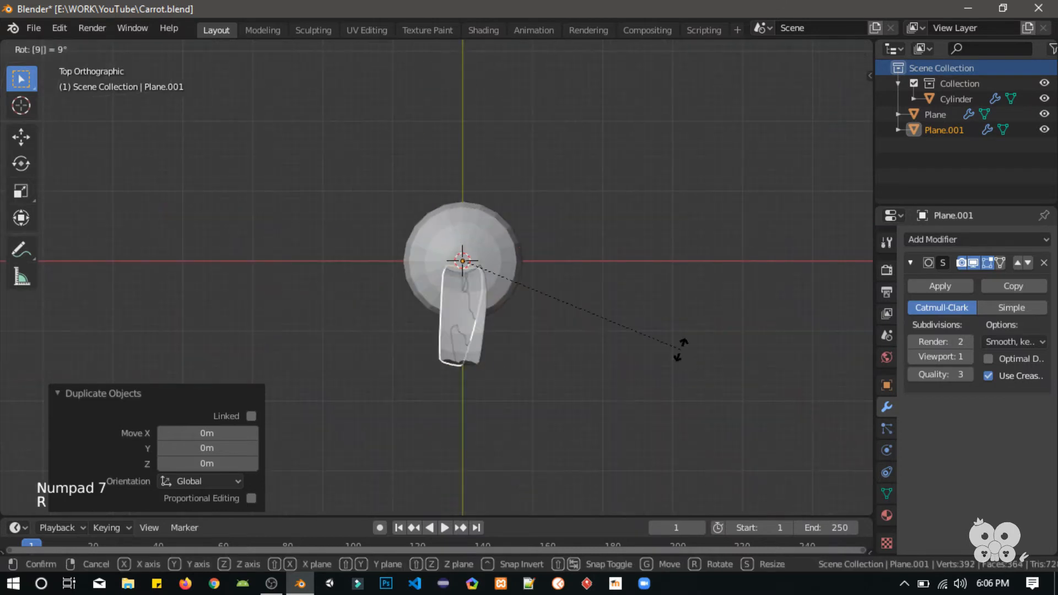
type("90")
key("Return")
Duplicate the leaf twice more, rotating each copy a further 90° to complete a ring of four leaves.
key("shift+d")
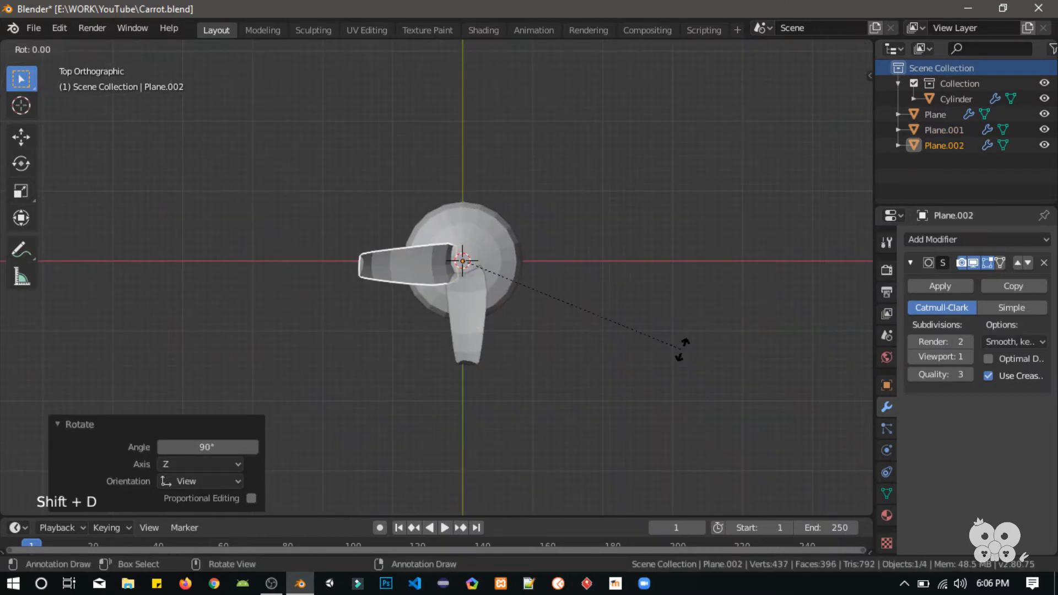
type("r90")
key("Return")
key("shift+d")
type("r90")
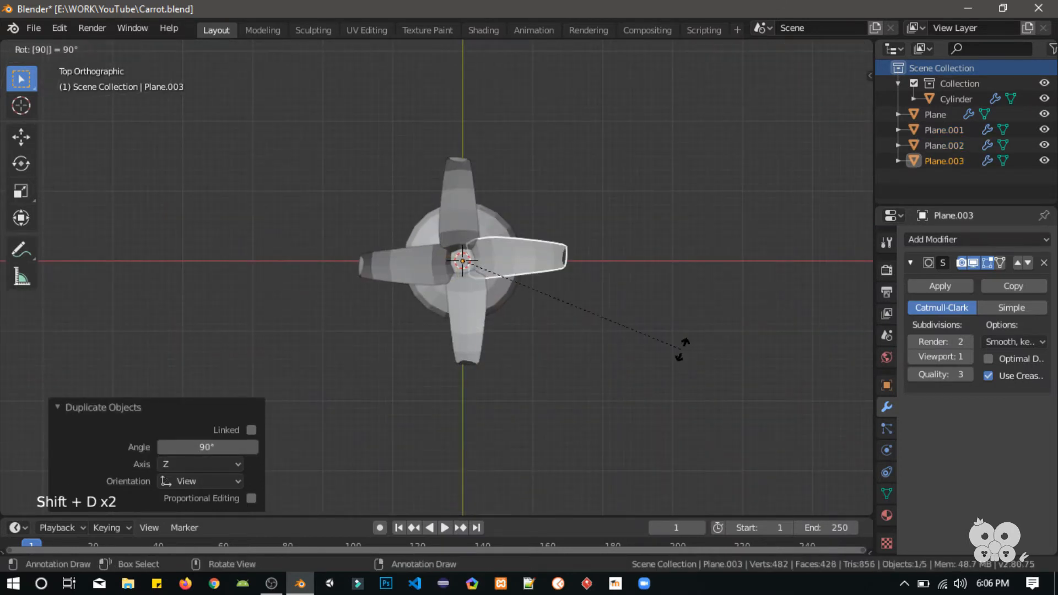
key("Return")
Edit the fourth leaf's mesh with proportional editing on and try rotating an outer vertex just below its tip.
scroll(614, 430, "up", 2)
middle_click_drag(615, 430, 573, 285)
key("Tab")
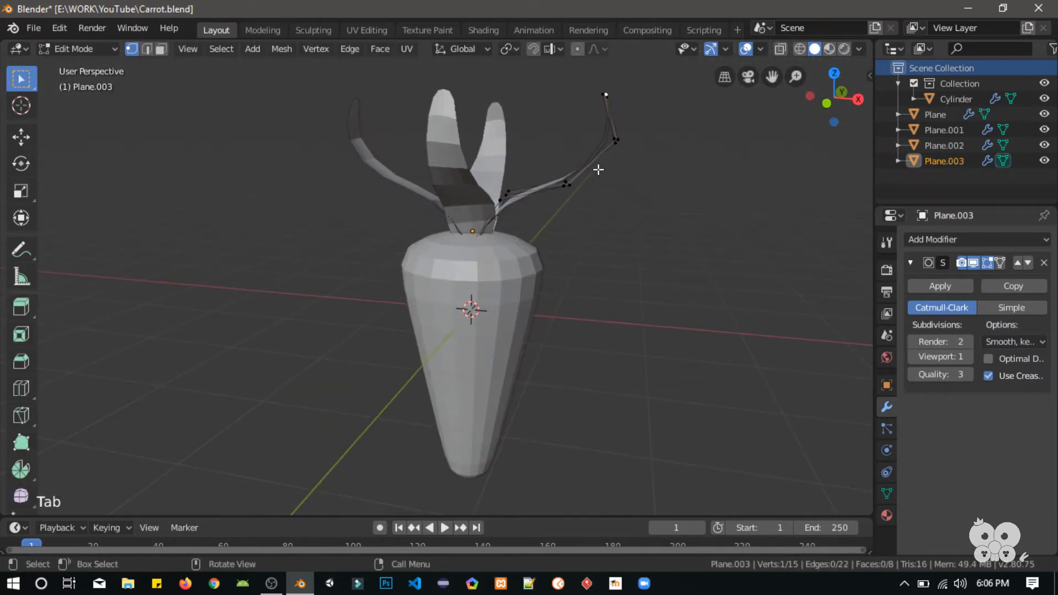
middle_click_drag(585, 160, 600, 131)
left_click(601, 131)
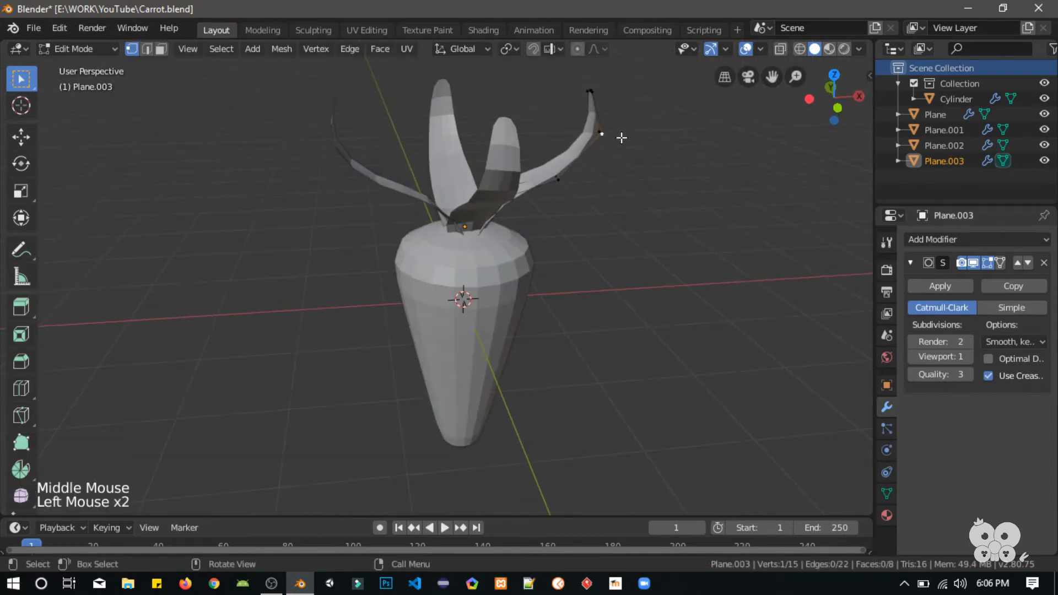
middle_click_drag(657, 297, 620, 288)
key("r")
right_click(566, 253)
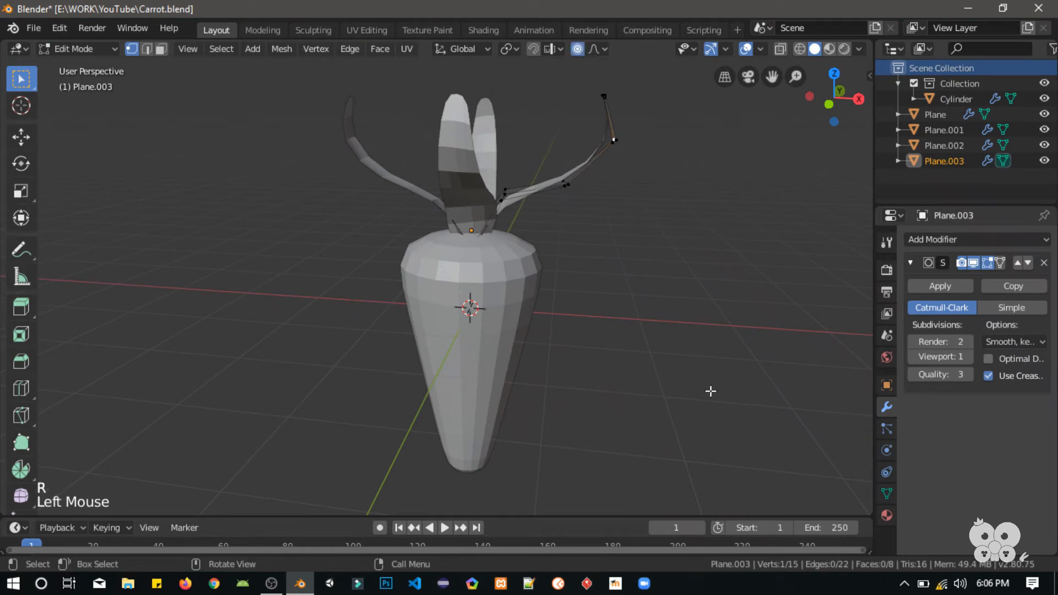
key("g")
scroll(664, 367, "up", 10)
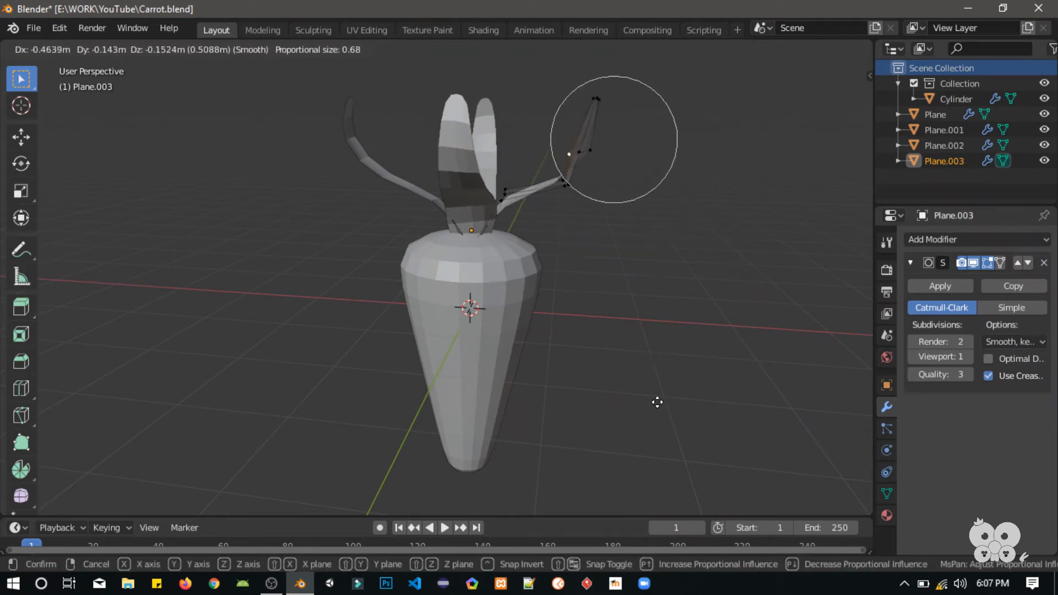
scroll(664, 394, "down", 5)
left_click(666, 389)
In the front view, rotate the fourth leaf's vertex below the tip with a proportional size of 1.21 to bend the leaf outward.
key("r")
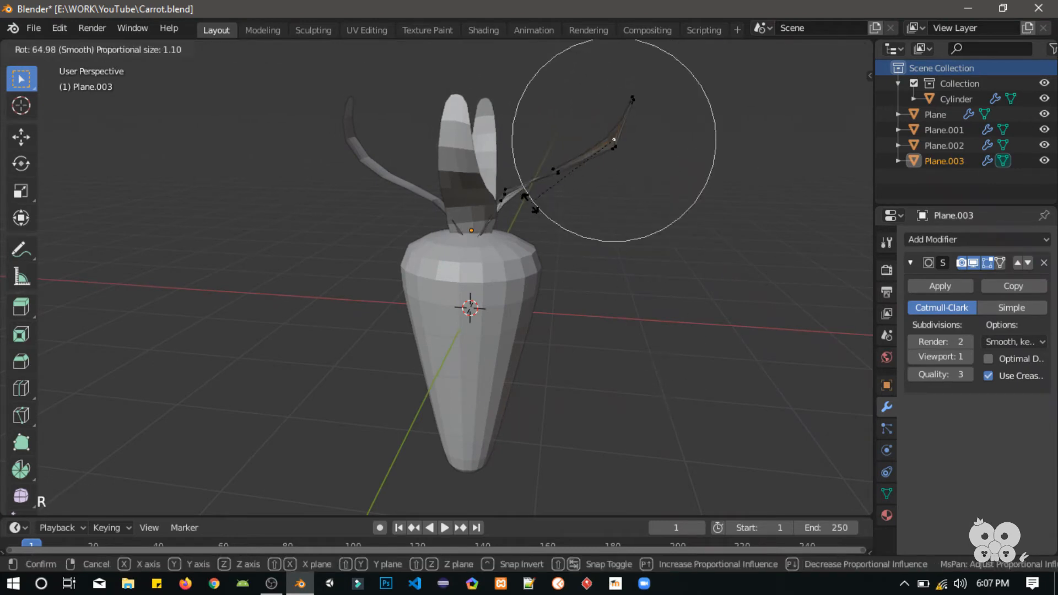
key("KP_7")
key("KP_1")
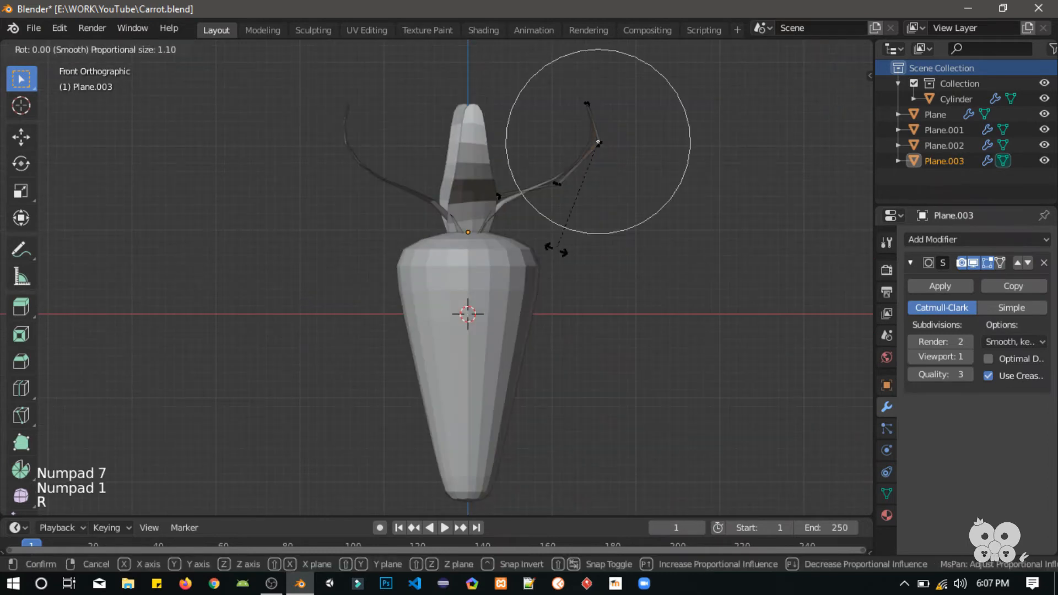
scroll(466, 154, "down", 1)
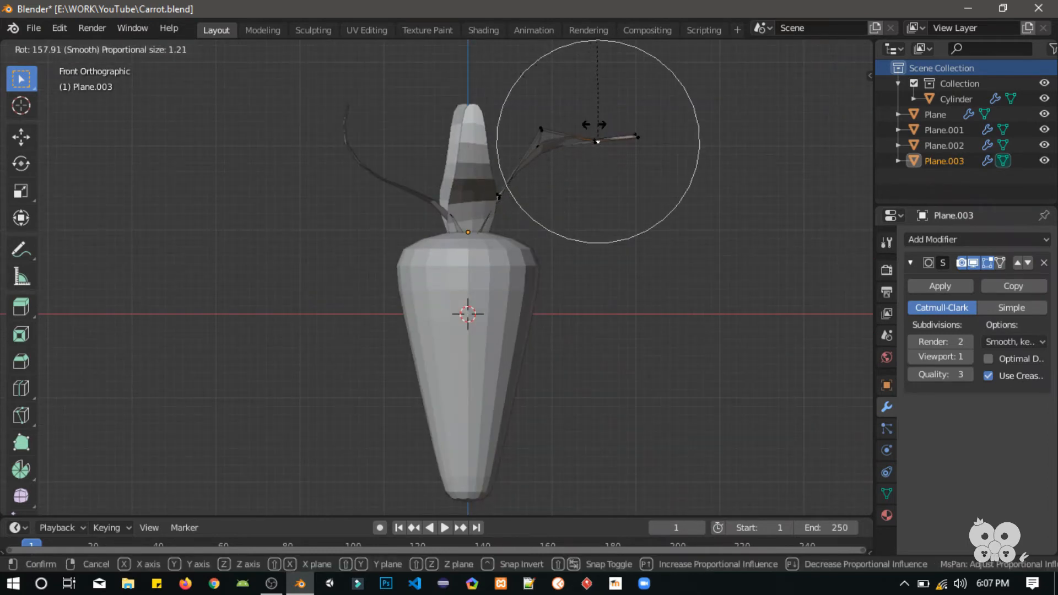
left_click(528, 171)
Rotate the fourth leaf's tip vertex with proportional editing to arch its end, and inspect the new shape.
left_click(645, 141)
key("r")
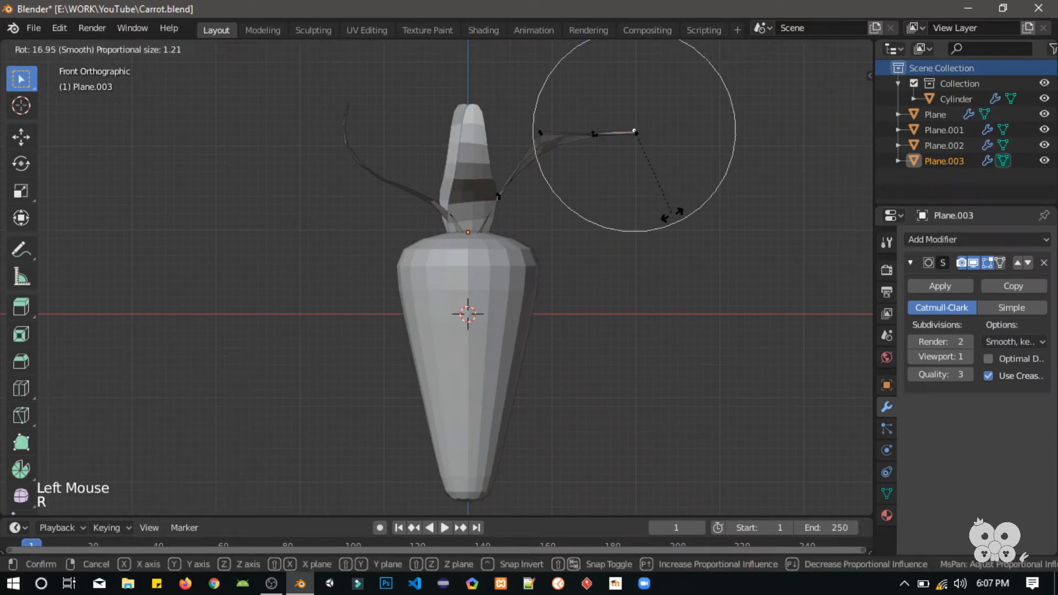
left_click(615, 288)
key("Tab")
middle_click_drag(603, 240, 453, 319)
key("Tab")
left_click(454, 319)
middle_click_drag(267, 365, 394, 264)
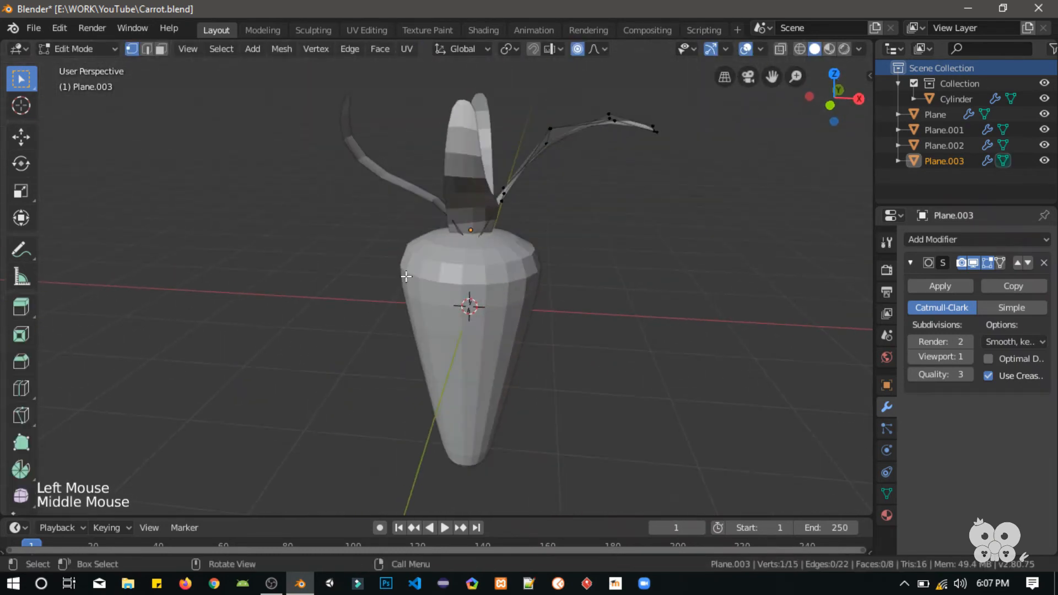
middle_click_drag(383, 123, 432, 182)
Delete leaf Plane.001 in Object Mode and select the reshaped leaf Plane.003.
key("Tab")
left_click(417, 244)
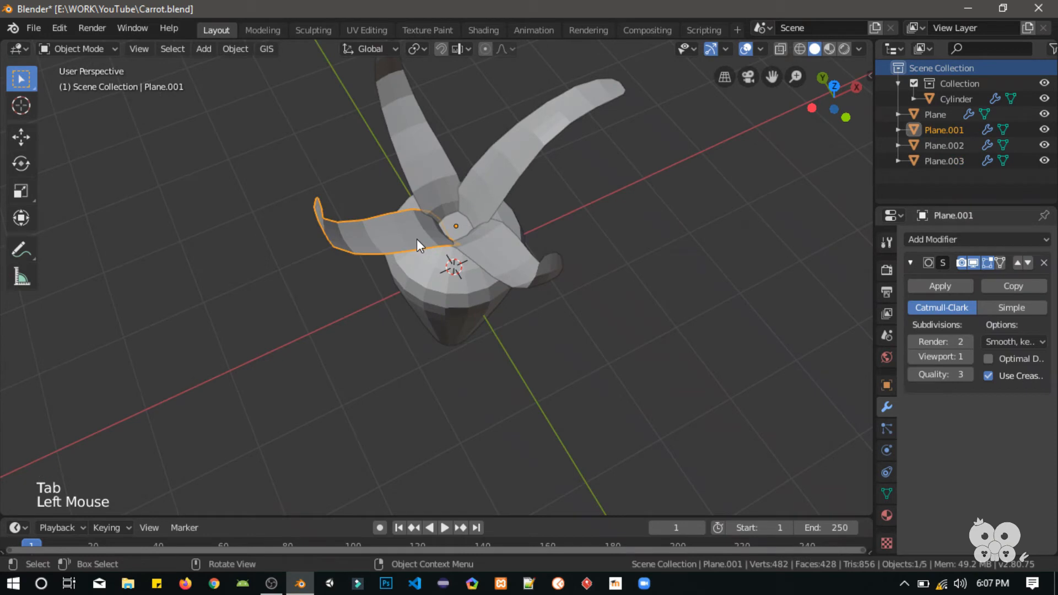
key("x")
left_click(417, 240)
left_click(505, 190)
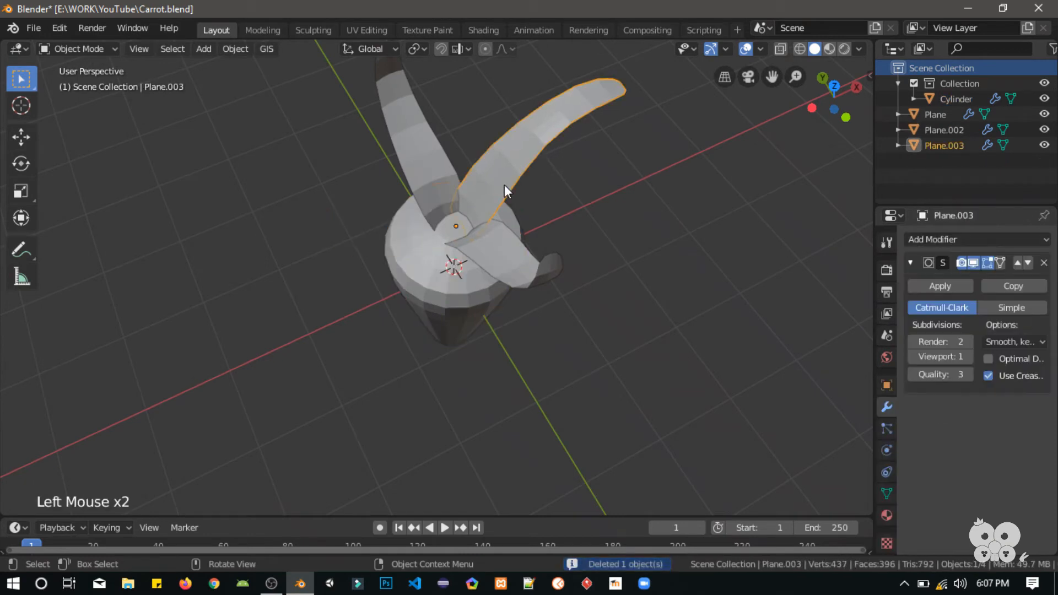
Duplicate leaf Plane.003 in place, rotate the copy to the opposite side in top view, and scale it to 0.696.
key("shift+d")
right_click(506, 194)
key("KP_7")
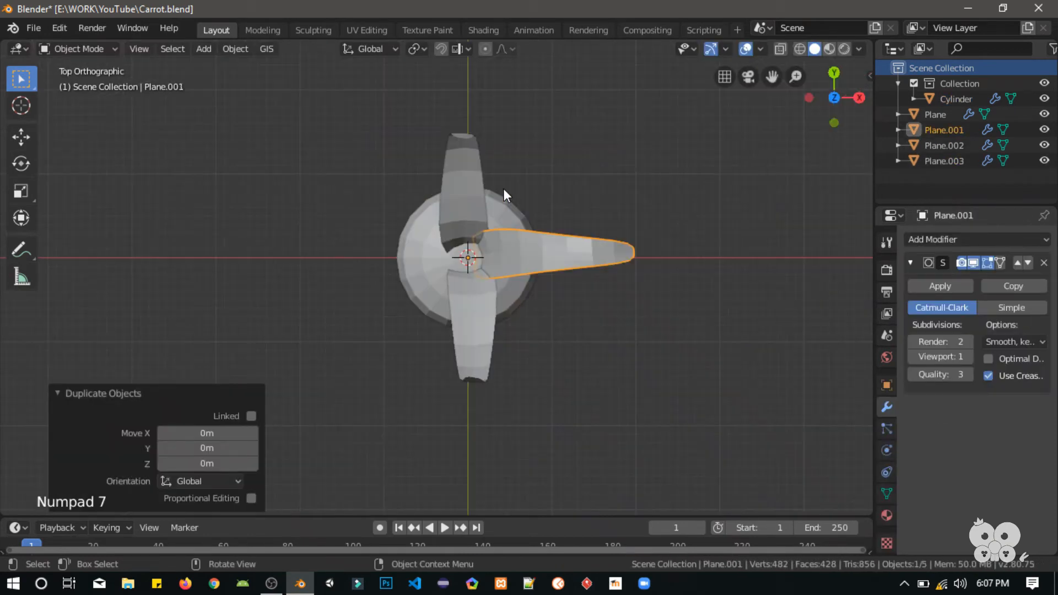
key("r")
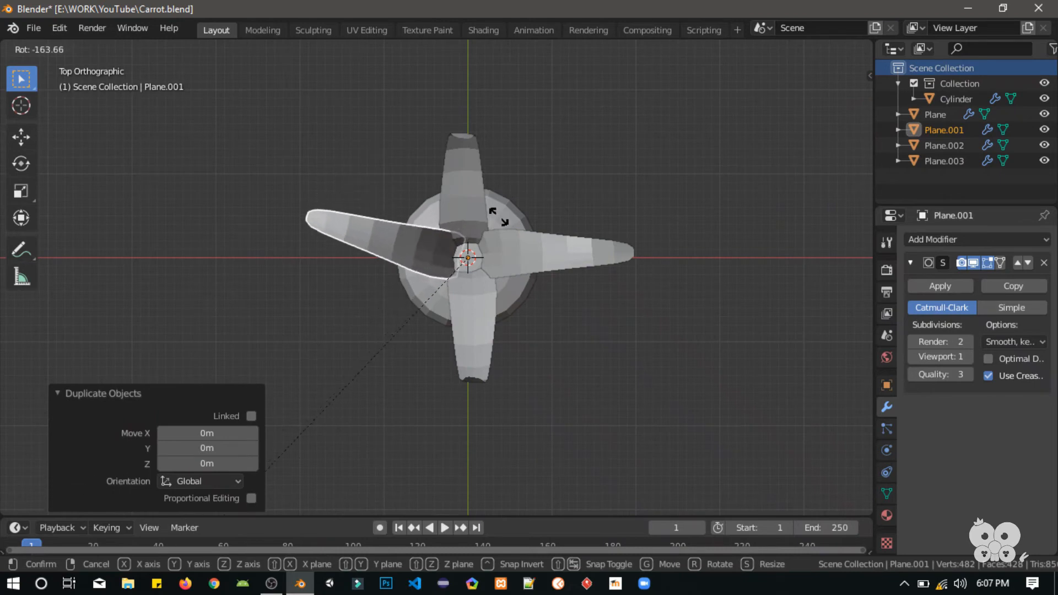
left_click(498, 493)
key("s")
left_click(601, 334)
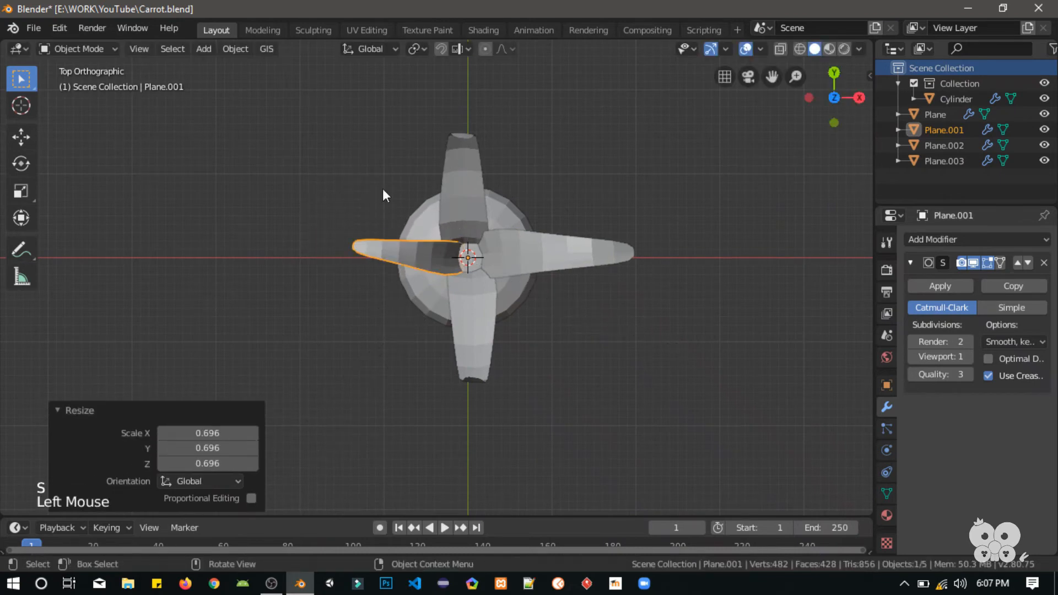
Scale the outward-curving leaf Plane down to about 0.67 of its size.
middle_click_drag(383, 189, 438, 144)
key("s")
left_click(459, 184)
left_click(459, 185)
key("s")
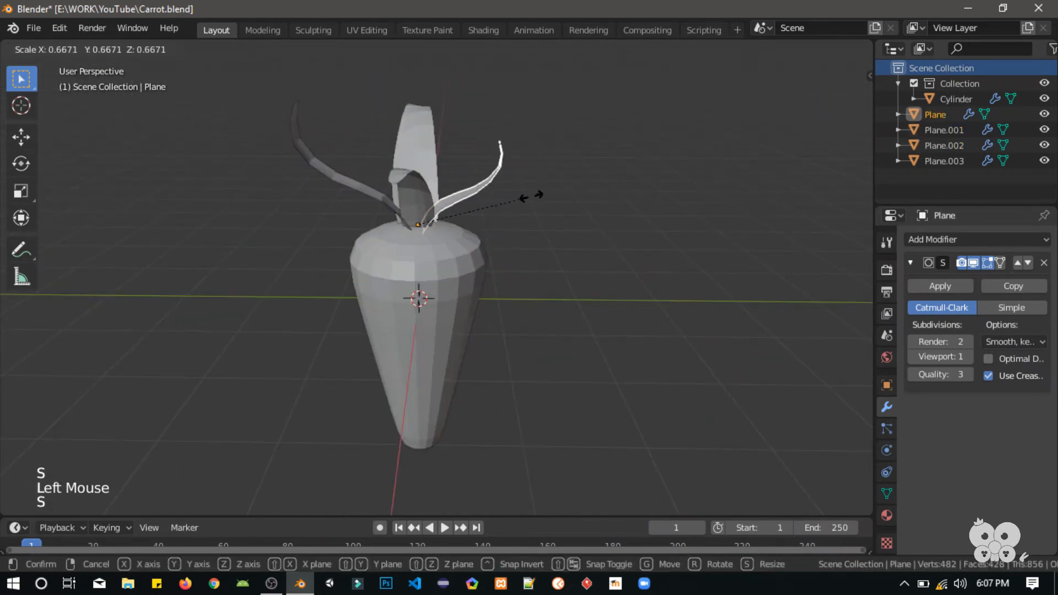
left_click(442, 215)
Duplicate leaf Plane in place, rotate the copy toward the lower-left gap in top view, and scale it to 0.502.
key("shift+d")
right_click(525, 220)
key("r")
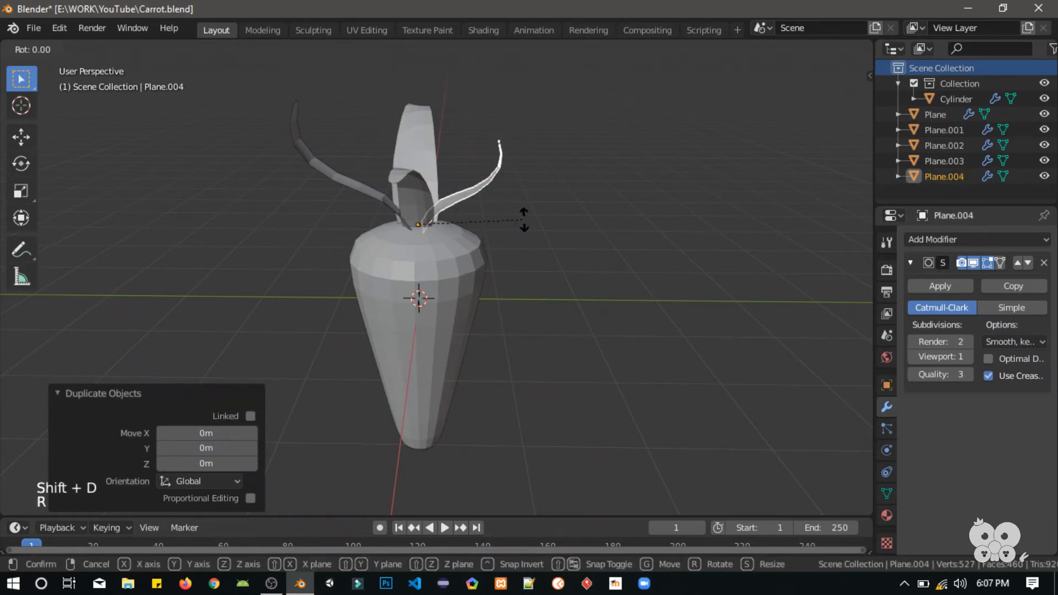
left_click(524, 219)
key("KP_7")
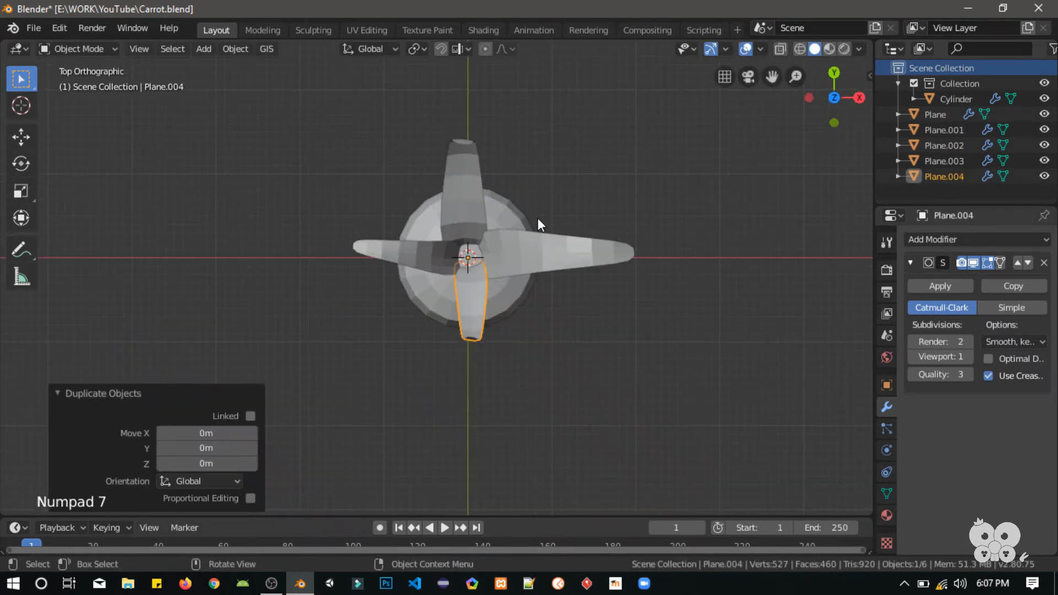
key("r")
left_click(524, 294)
key("s")
left_click(487, 239)
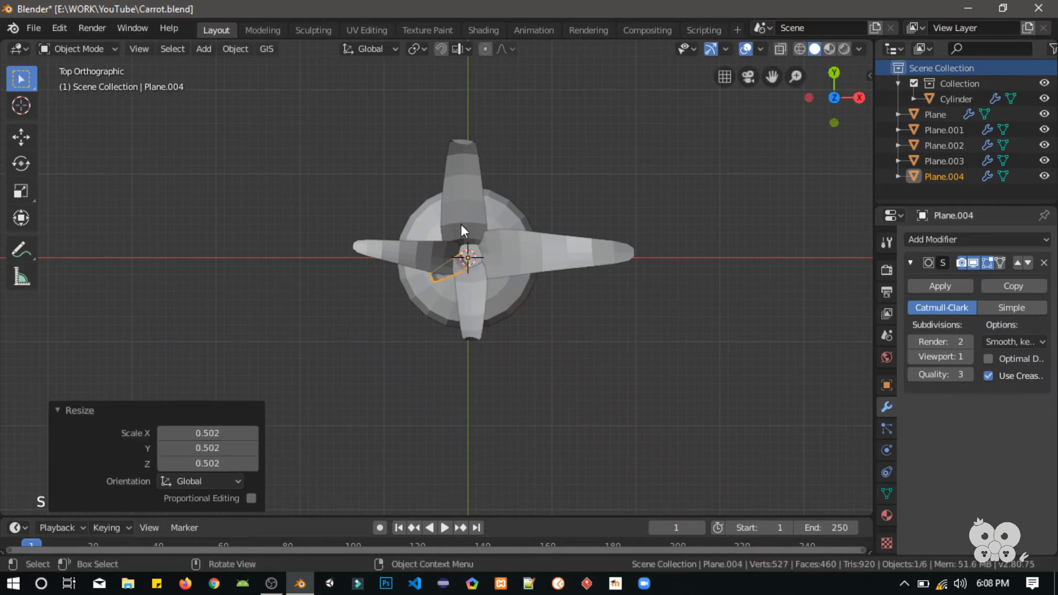
Duplicate leaf Plane.003 in place, rotate the copy into the upper-right gap in top view, and scale it to 0.700.
left_click(469, 216)
left_click(513, 256)
key("shift+d")
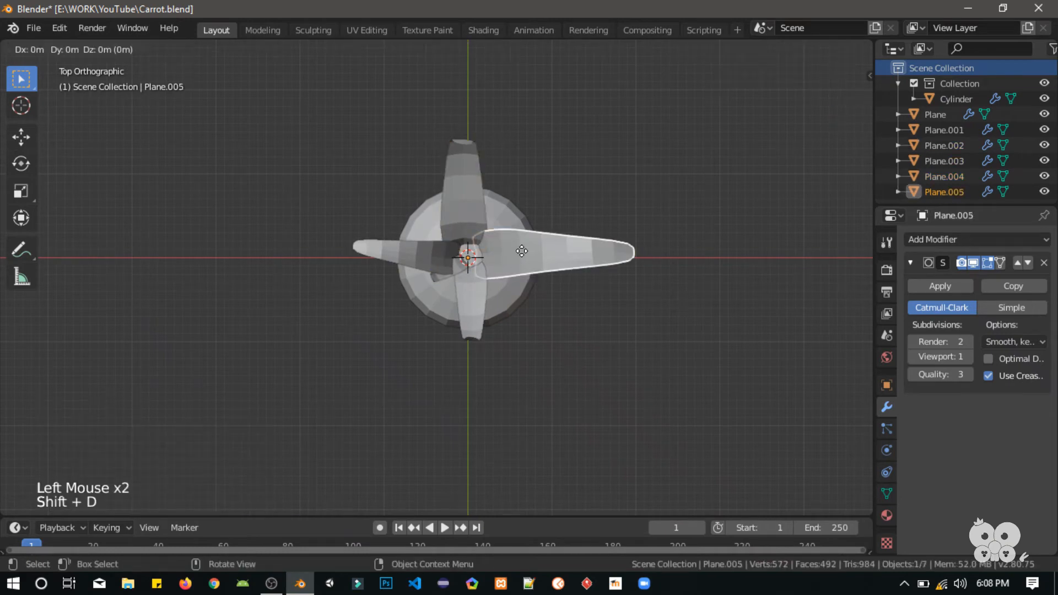
right_click(647, 235)
key("r")
left_click(634, 158)
key("s")
left_click(592, 185)
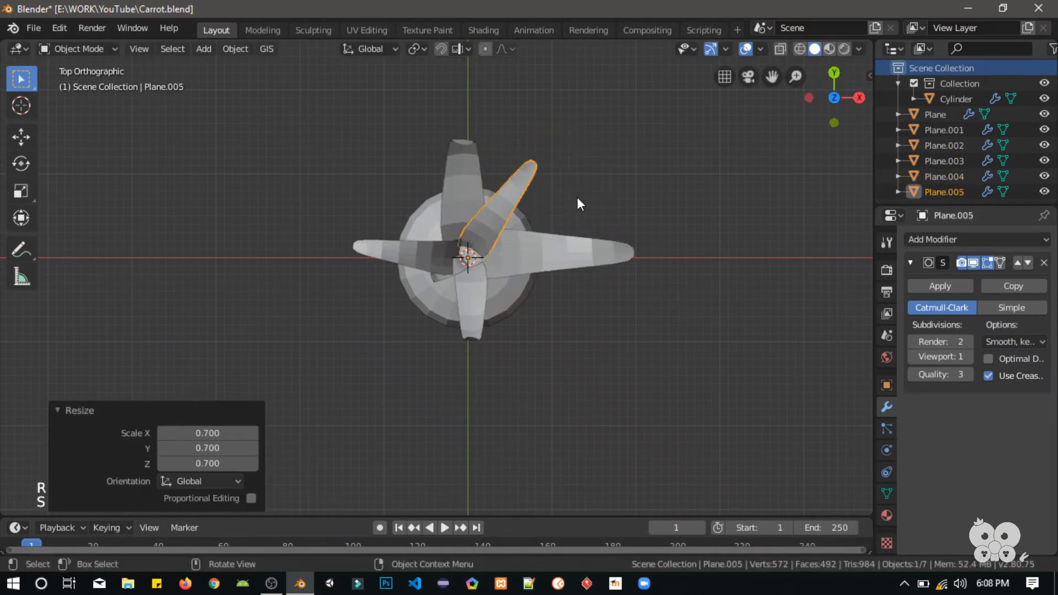
Rotate leaf Plane.005 by 6.27° and tilt it lower over the carrot from a side view.
key("s")
key("r")
left_click(607, 241)
middle_click_drag(562, 238, 529, 182)
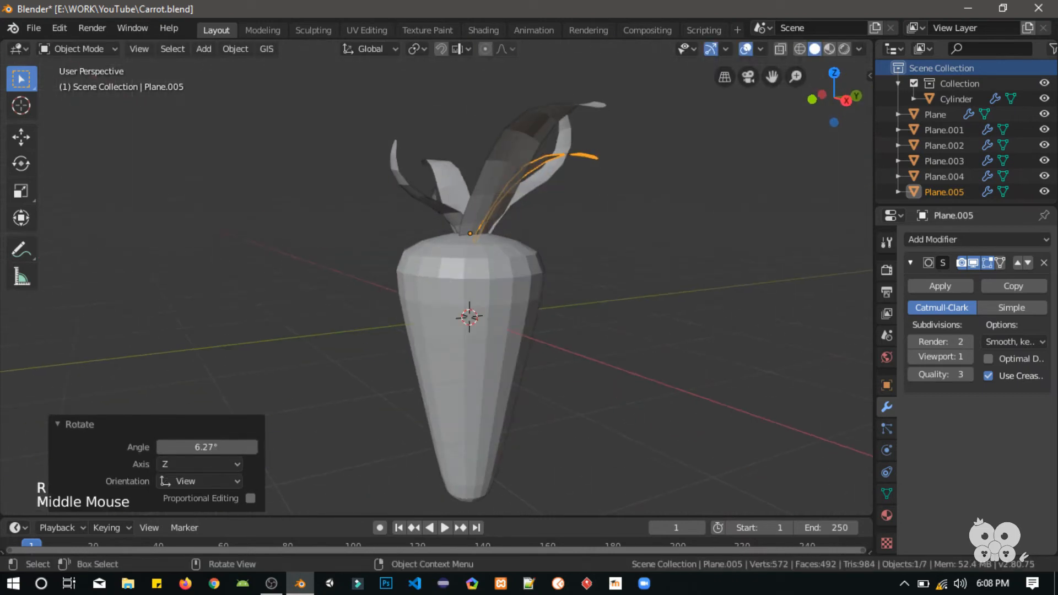
key("r")
left_click(564, 217)
Select the small leaf Plane and rotate it in the side view to adjust its lean.
left_click(431, 191)
key("r")
left_click(417, 201)
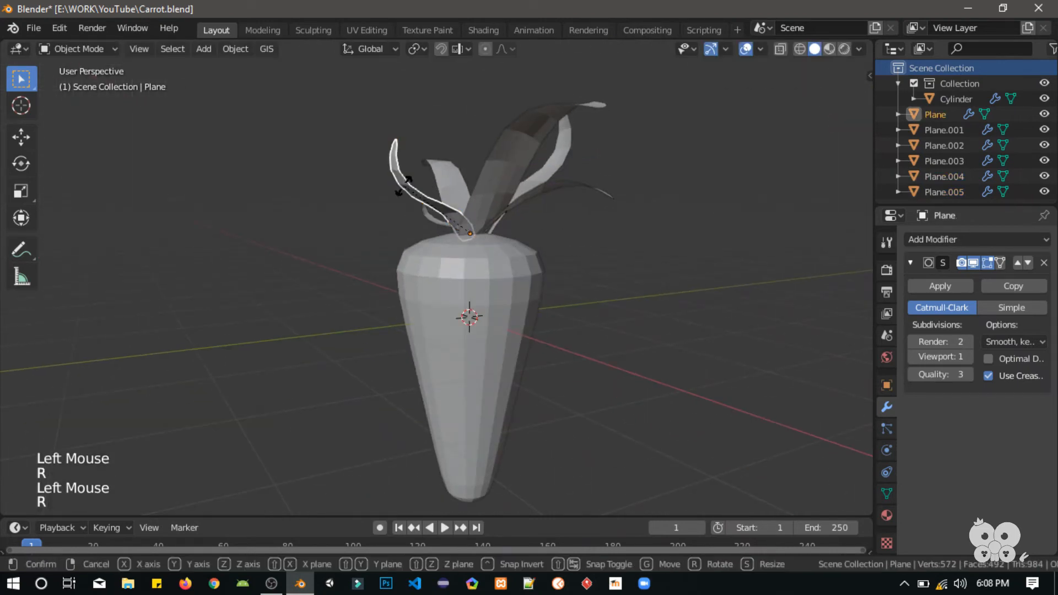
Duplicate the leaf opposite Plane.003 in place, rotate the copy 35.4° around the crown, and scale it down.
scroll(401, 223, "up", 1)
middle_click_drag(401, 223, 444, 206)
left_click(445, 204)
key("shift+d")
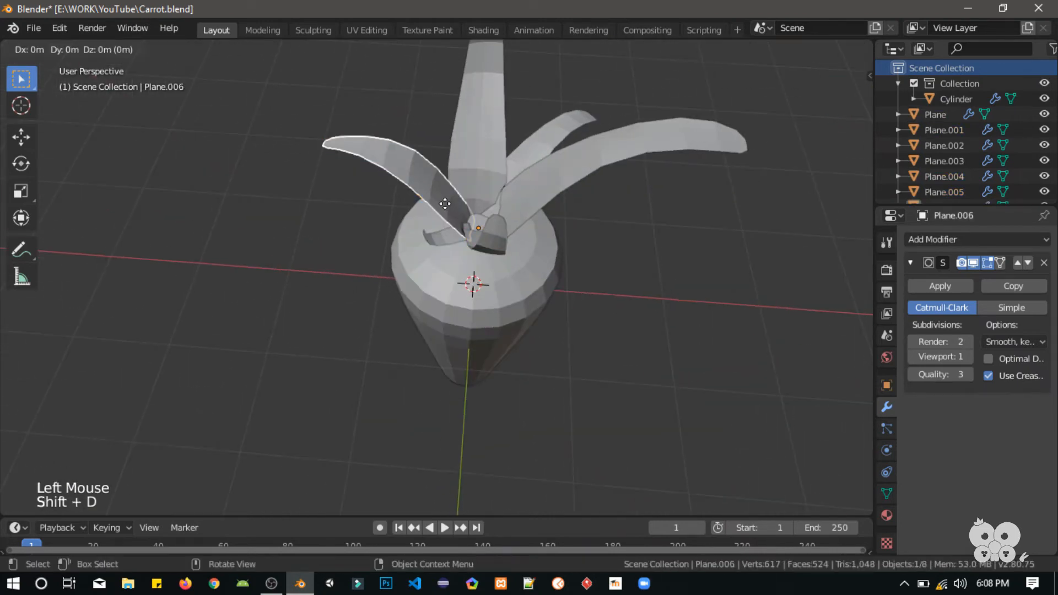
left_click(459, 206)
key("r")
left_click(541, 204)
middle_click_drag(541, 204, 358, 133)
key("s")
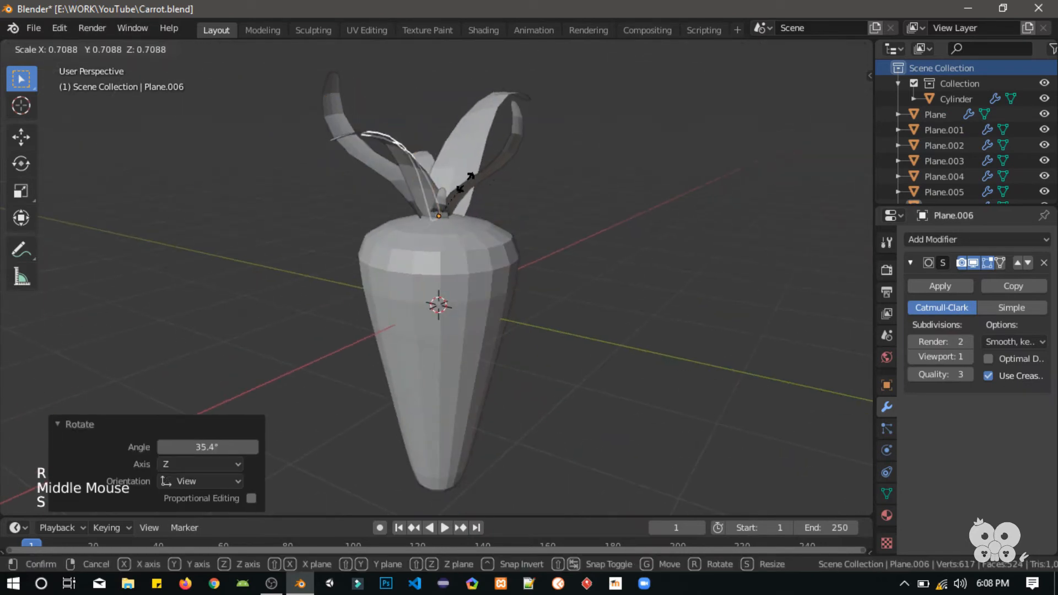
left_click(367, 147)
Scale leaf Plane.003 to 0.841 and resize the tall curved leaf across from it.
left_click(480, 137)
key("s")
left_click(538, 155)
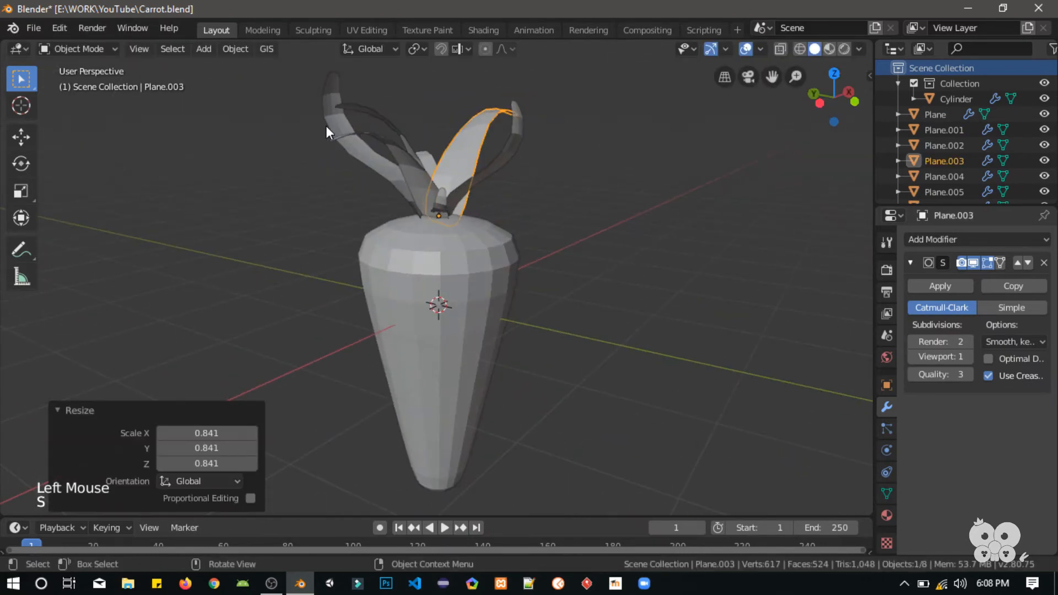
left_click(326, 126)
key("s")
left_click(330, 164)
Duplicate leaf Plane.003 and rotate the copy about 36° clockwise in top view into the lower-right gap.
middle_click_drag(329, 164, 422, 150)
left_click(422, 150)
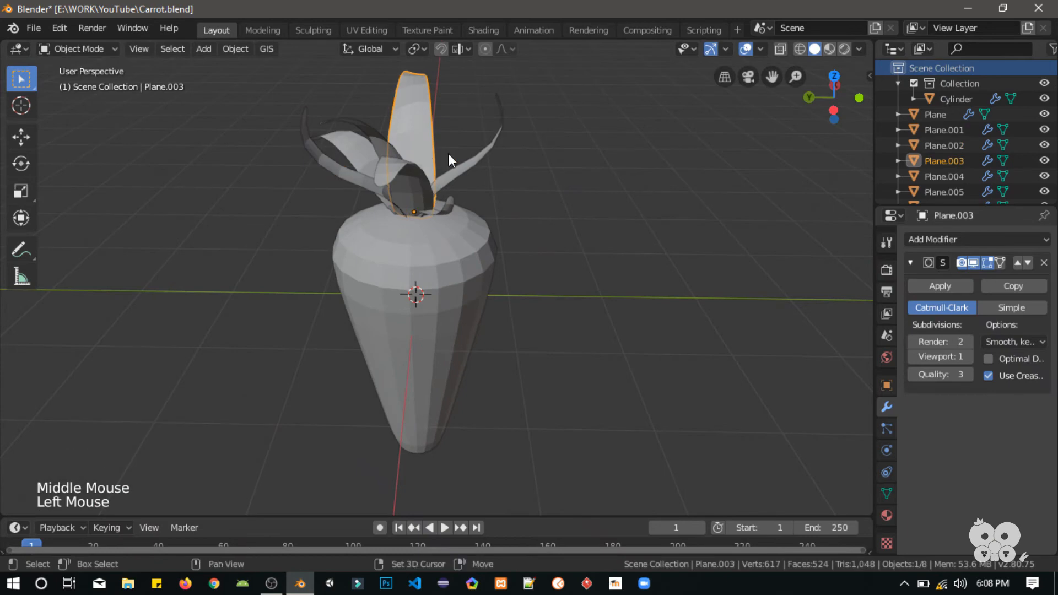
key("shift+r")
right_click(449, 154)
key("KP_7")
key("r")
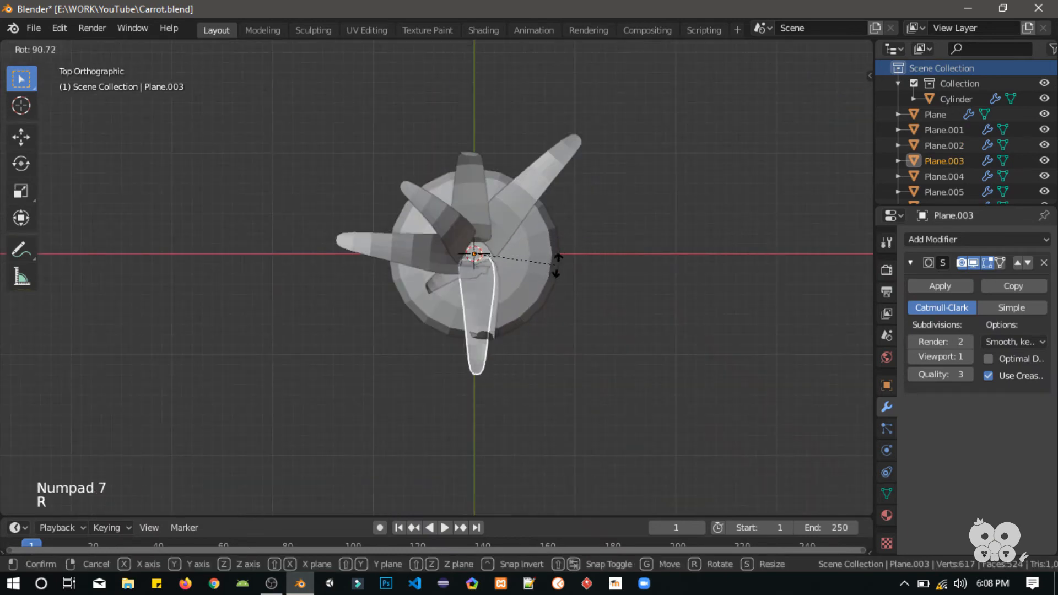
key("Escape")
key("shift+d")
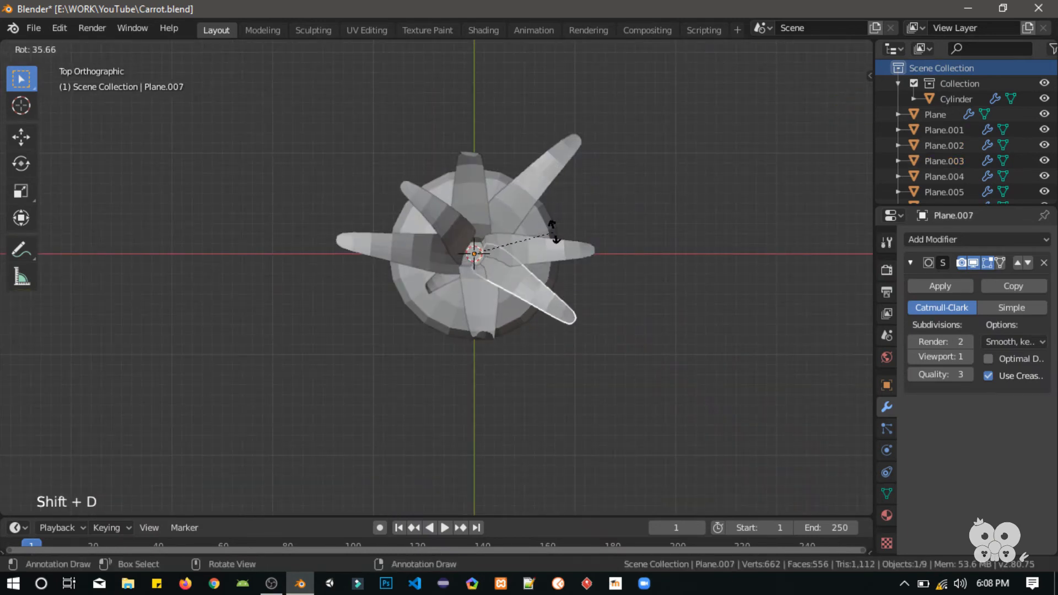
left_click(555, 235)
Resize the new leaf Plane.007 and rotate it 20.7° from a perspective view to change its tilt.
key("s")
left_click(667, 326)
key("r")
middle_click_drag(667, 327, 425, 334)
left_click(706, 279)
scroll(704, 280, "up", 1)
Duplicate leaf Plane.007 in place and rotate the copy around the crown in top view.
key("shift+d")
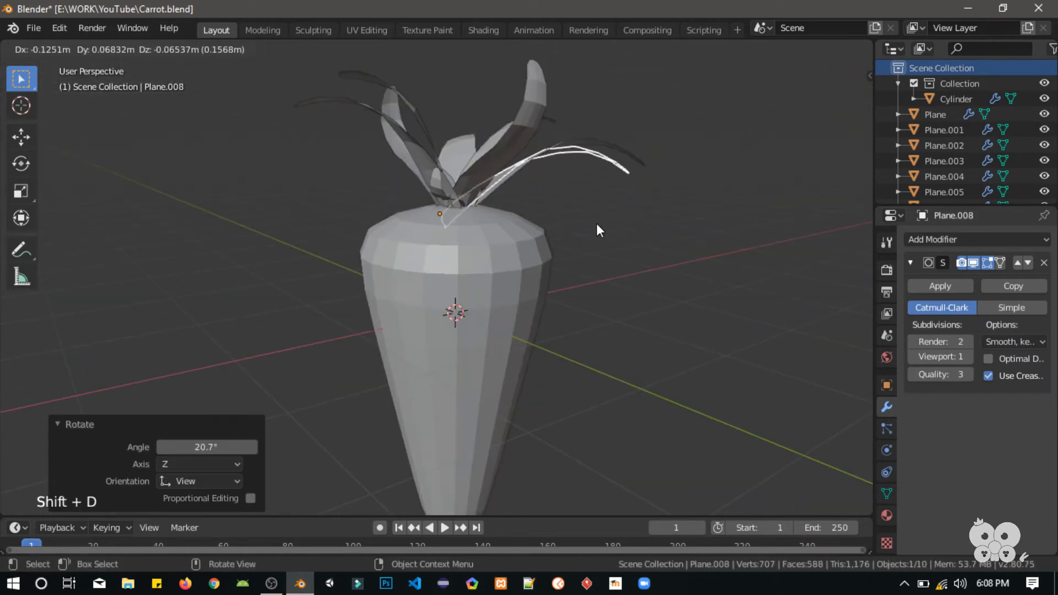
key("Escape")
key("KP_7")
key("r")
left_click(235, 67)
Rotate leaf Plane.008 by -36.5° and 23.8° so it droops over the carrot's shoulder, and save the file.
middle_click_drag(236, 67, 309, 244)
key("r")
left_click(288, 389)
middle_click_drag(288, 388, 263, 189)
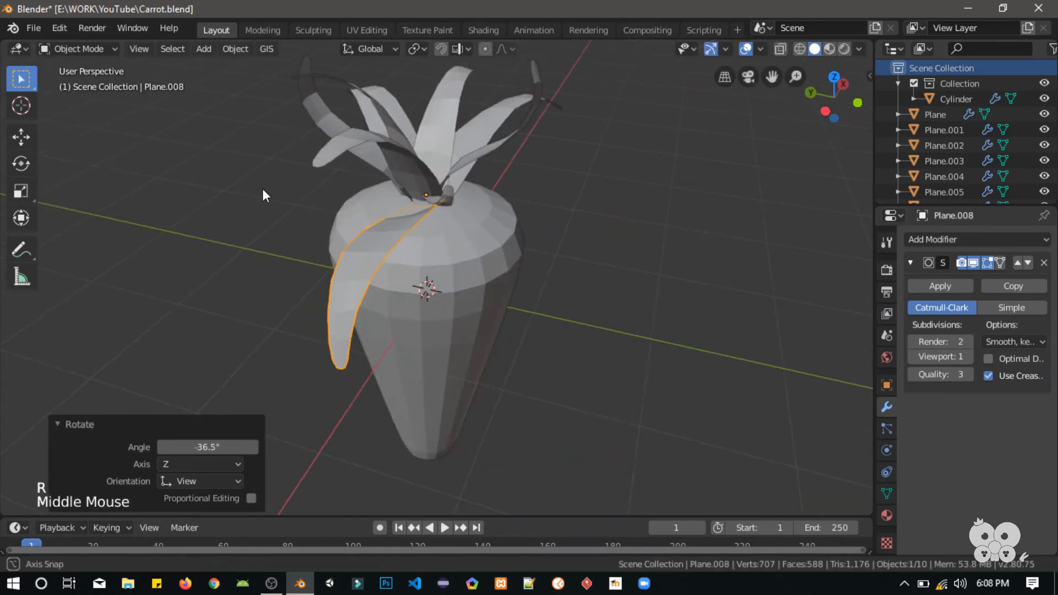
key("r")
left_click(425, 466)
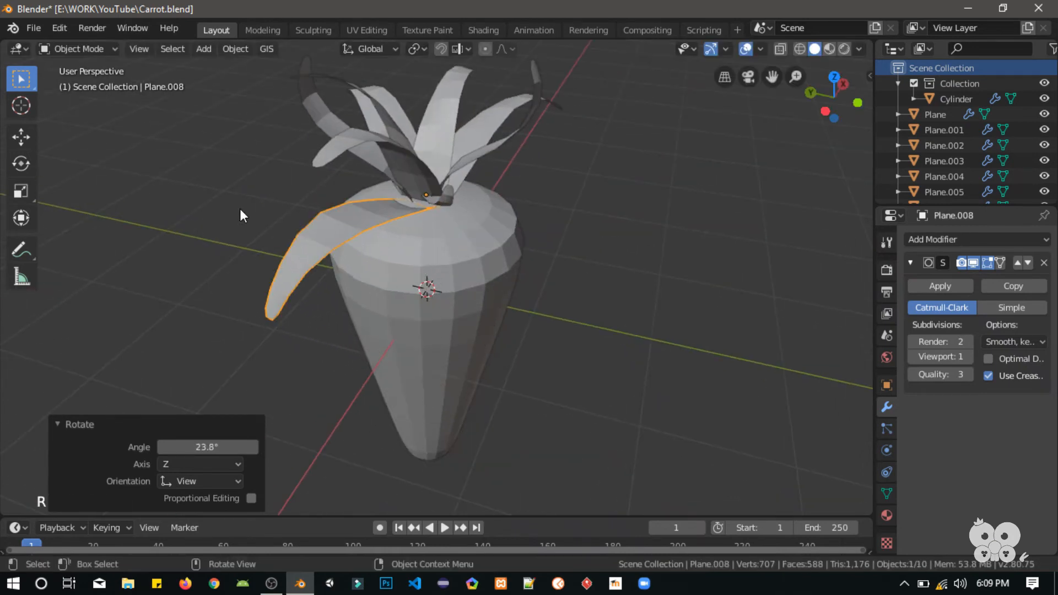
key("ctrl+s")
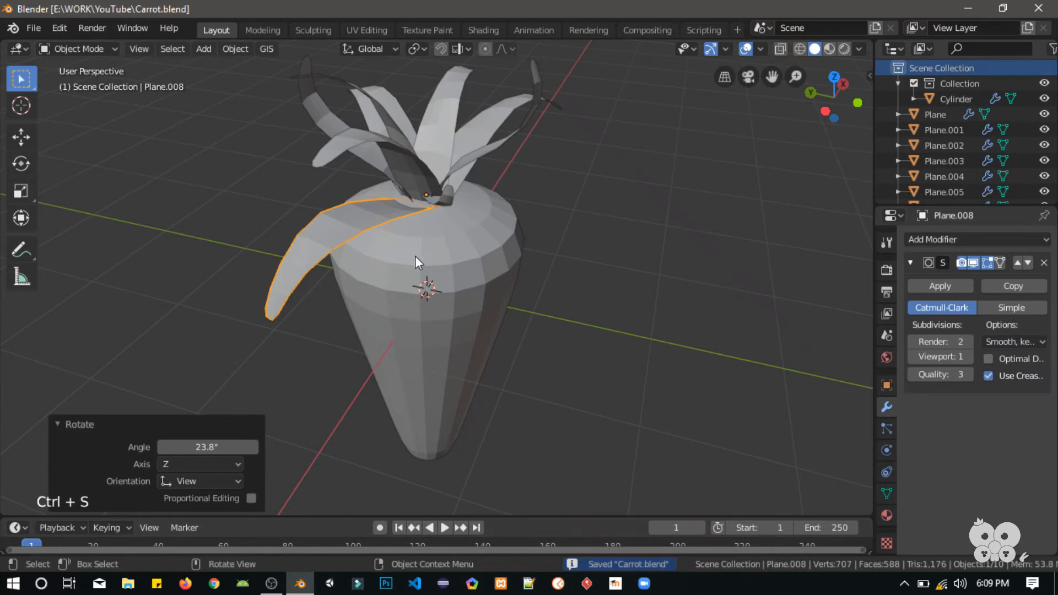
Check the carrot body's materials and create a new material on the drooping leaf Plane.008.
left_click(888, 277)
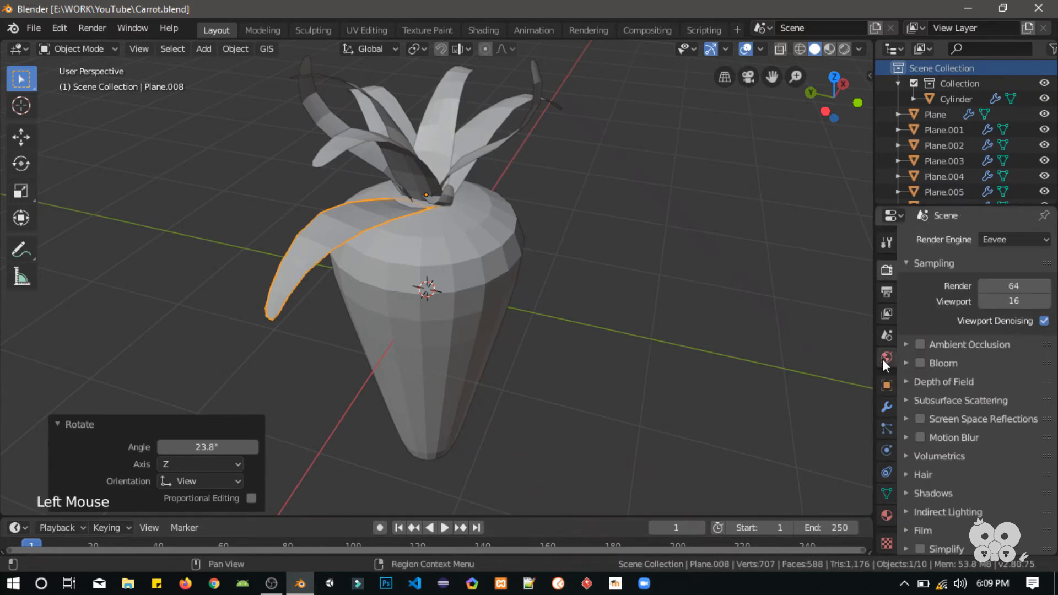
left_click(887, 515)
left_click(491, 250)
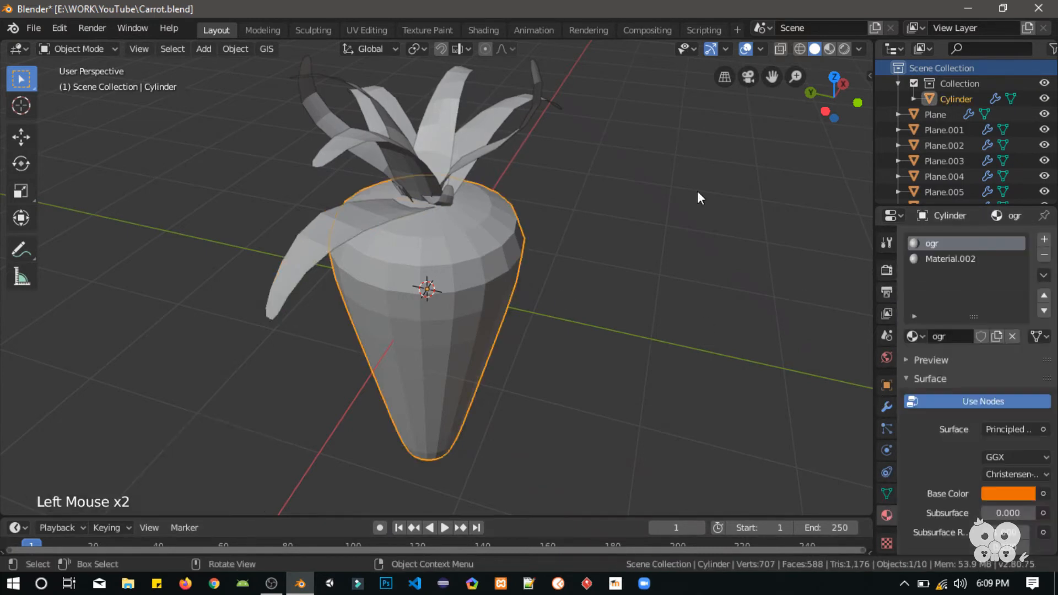
left_click(545, 351)
left_click(388, 230)
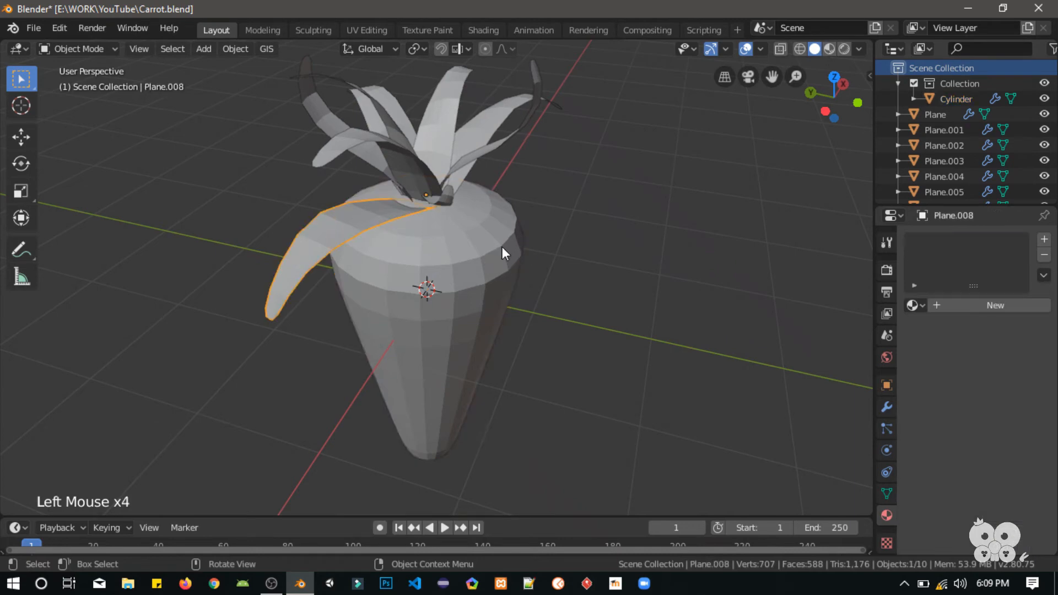
left_click(1017, 305)
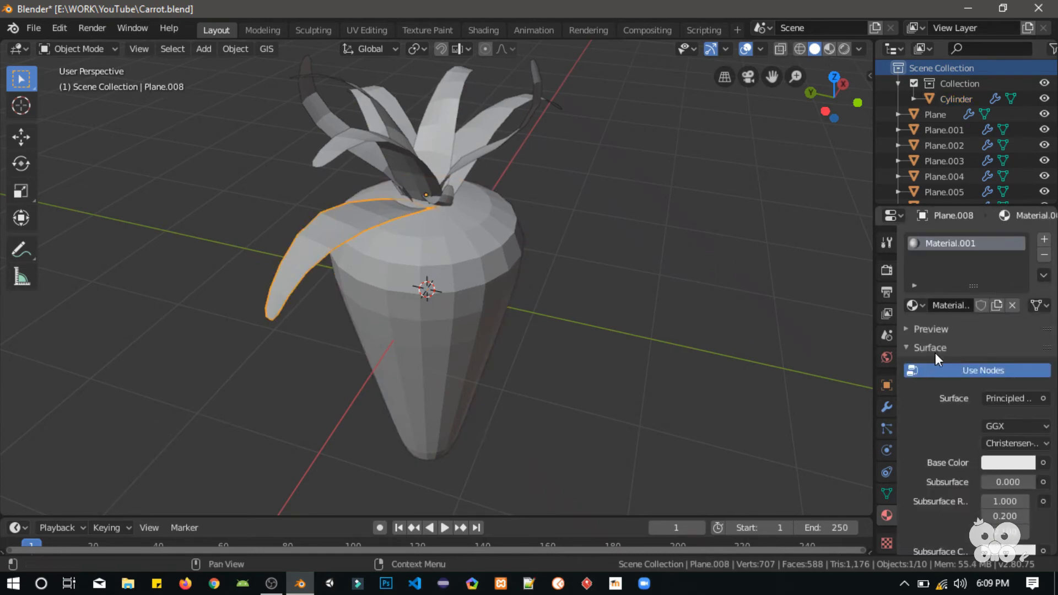
Show the material colors in the viewport and set the leaf material's base color to bright green.
left_click(829, 48)
left_click(1043, 462)
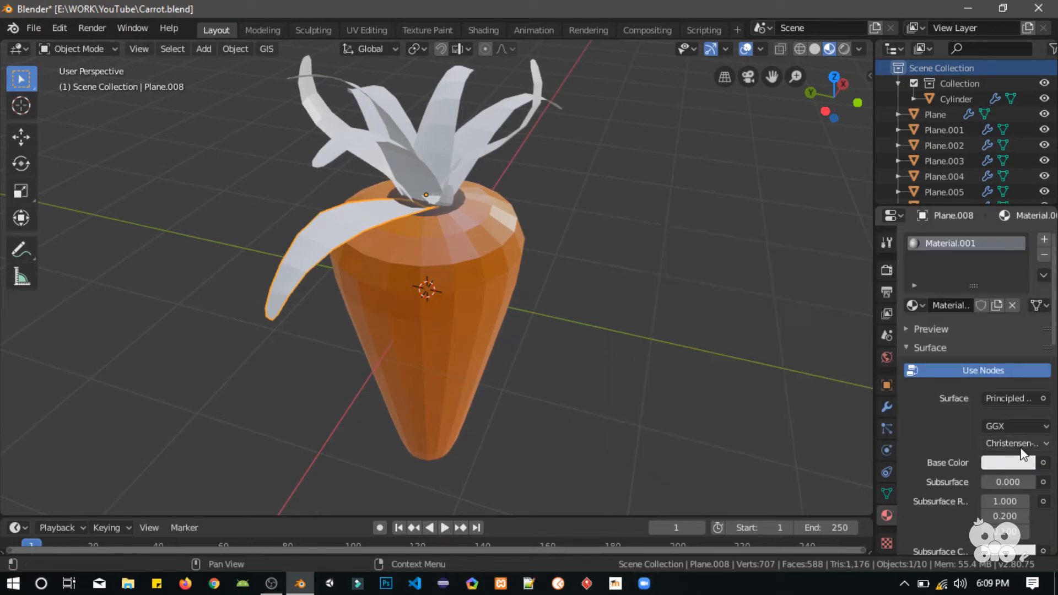
left_click(1021, 462)
left_click(911, 295)
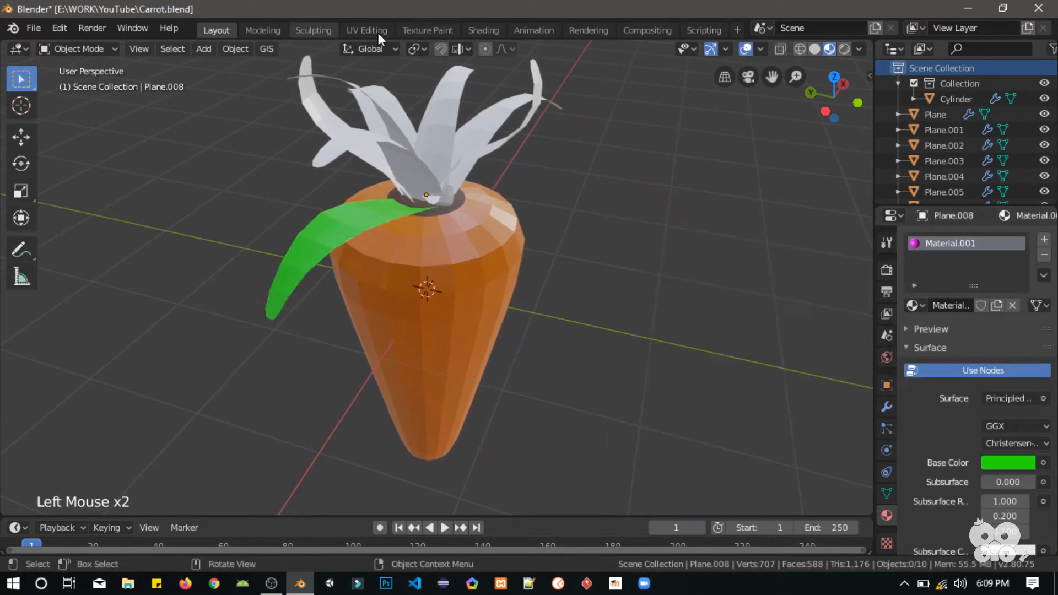
Switch to the Shading workspace and set the leaf material's roughness to 0.050.
left_click(495, 32)
mouse_move(330, 197)
middle_mouse_down()
mouse_move(556, 227)
mouse_move(430, 230)
middle_mouse_up()
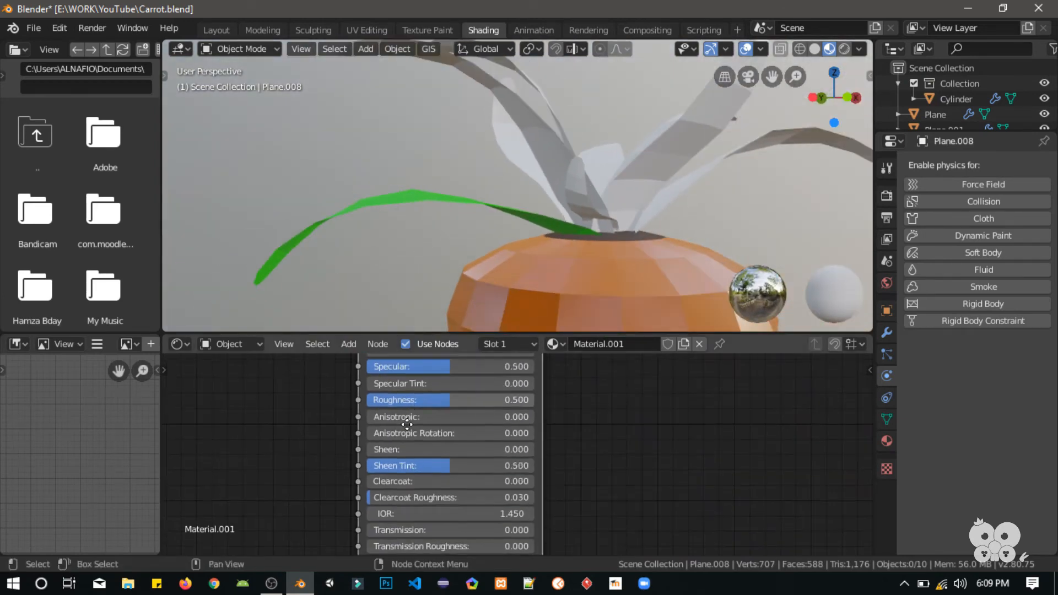
scroll(416, 428, "up", 3, "shift")
left_click_drag(442, 476, 375, 476)
middle_click_drag(186, 303, 220, 303)
scroll(383, 523, "up", 1)
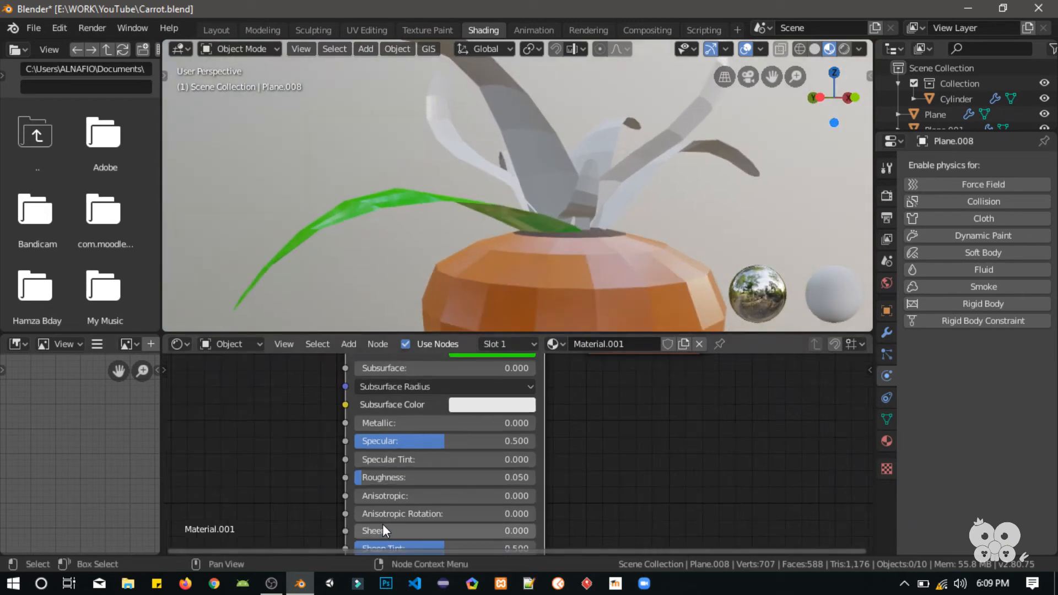
Set the leaf material's sheen to 1.000 and transmission to 0.727.
left_click_drag(383, 528, 562, 528)
scroll(432, 502, "down", 1)
scroll(386, 458, "down", 5, "shift")
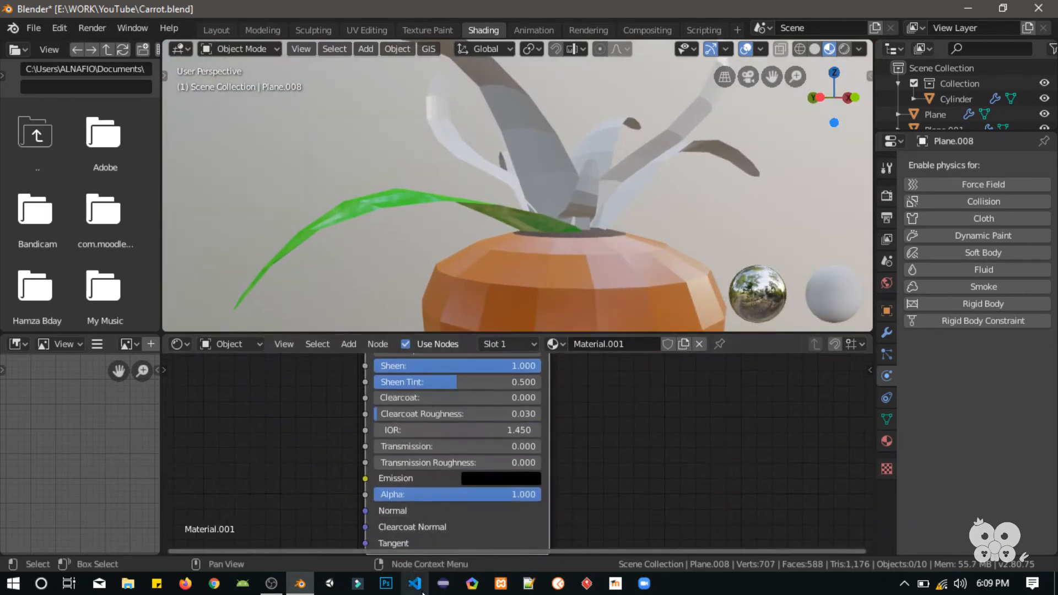
left_click_drag(403, 446, 505, 446)
middle_click_drag(312, 241, 353, 276)
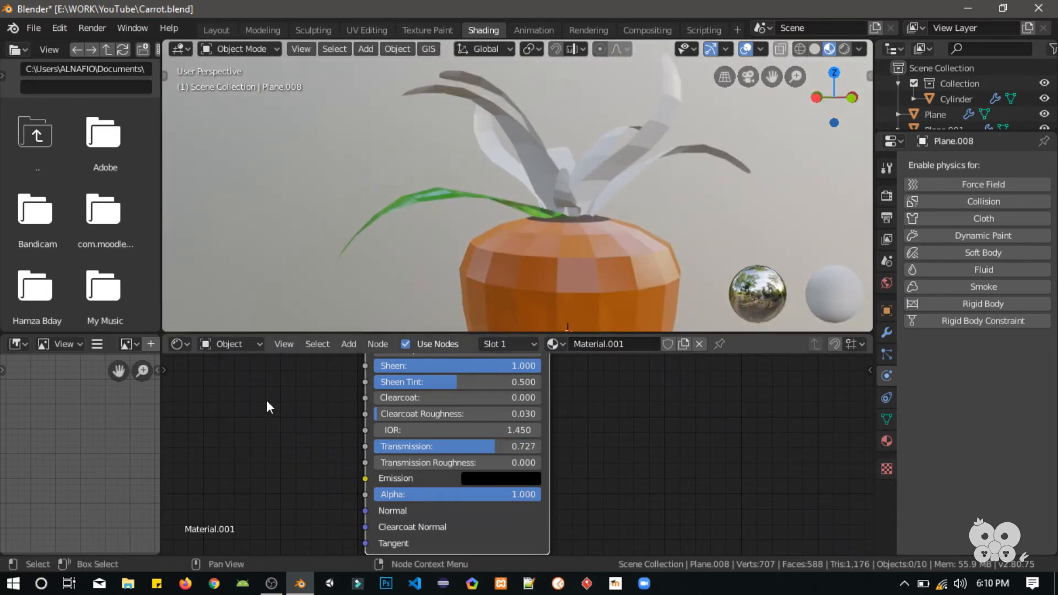
Add a ColorRamp node to the leaf material and connect its color output to the Principled BSDF base color.
middle_click_drag(268, 407, 482, 476)
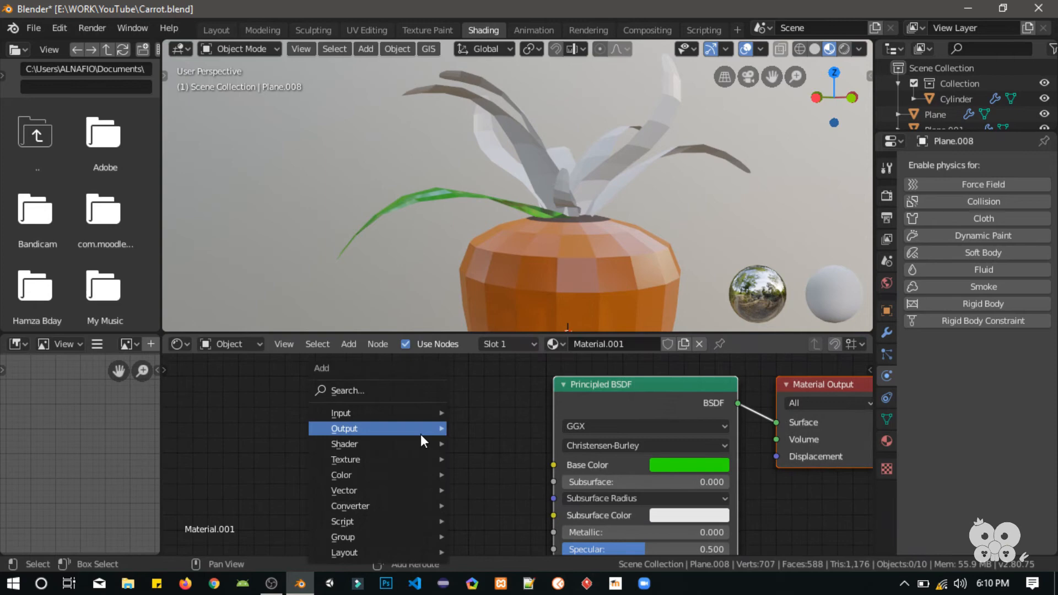
left_click(389, 386)
type("co")
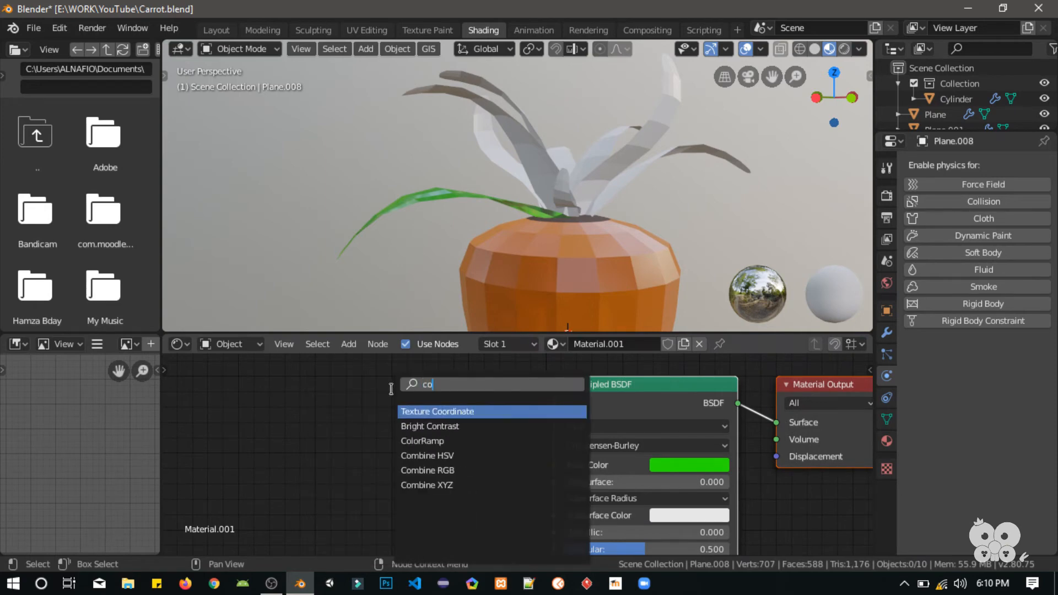
type("l")
key("Return")
left_click(253, 371)
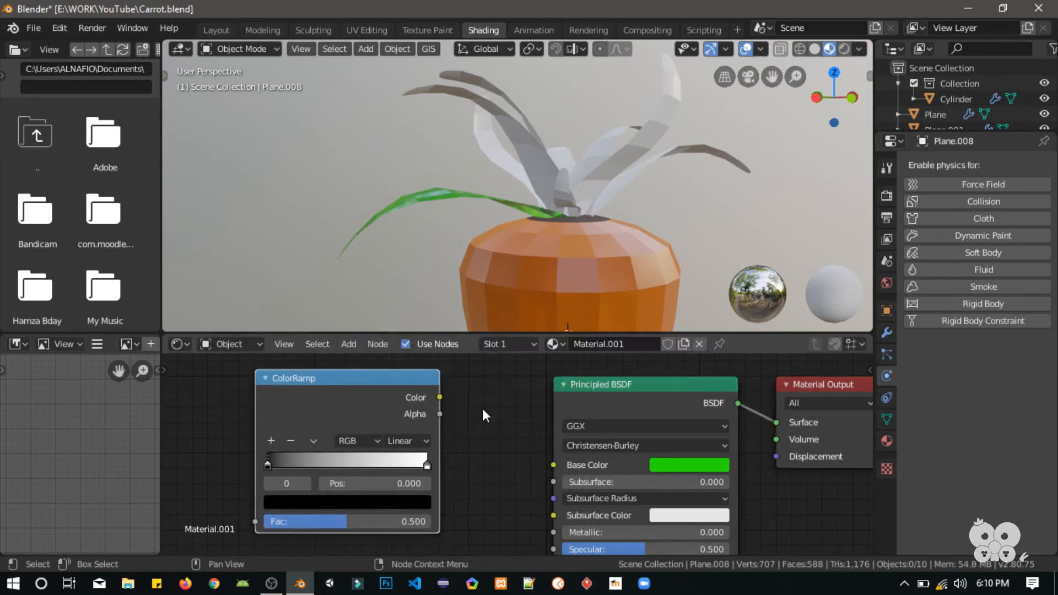
left_click_drag(439, 397, 554, 465)
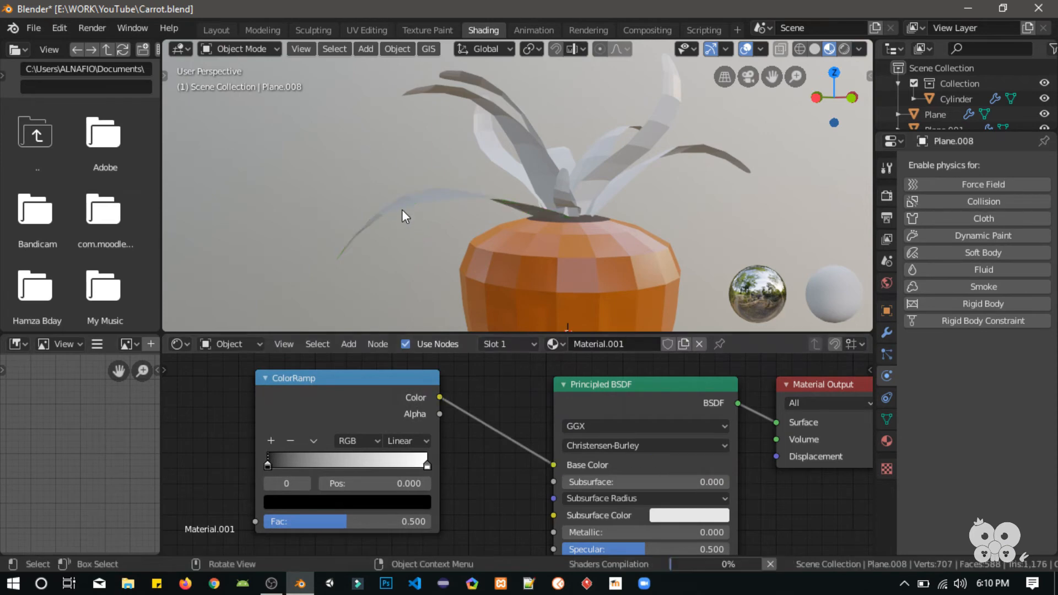
Save the file and set the ColorRamp's first stop to dark green with hue 0.304, saturation 1.000 and value 0.152.
middle_click_drag(409, 263, 419, 247)
key("ctrl+s")
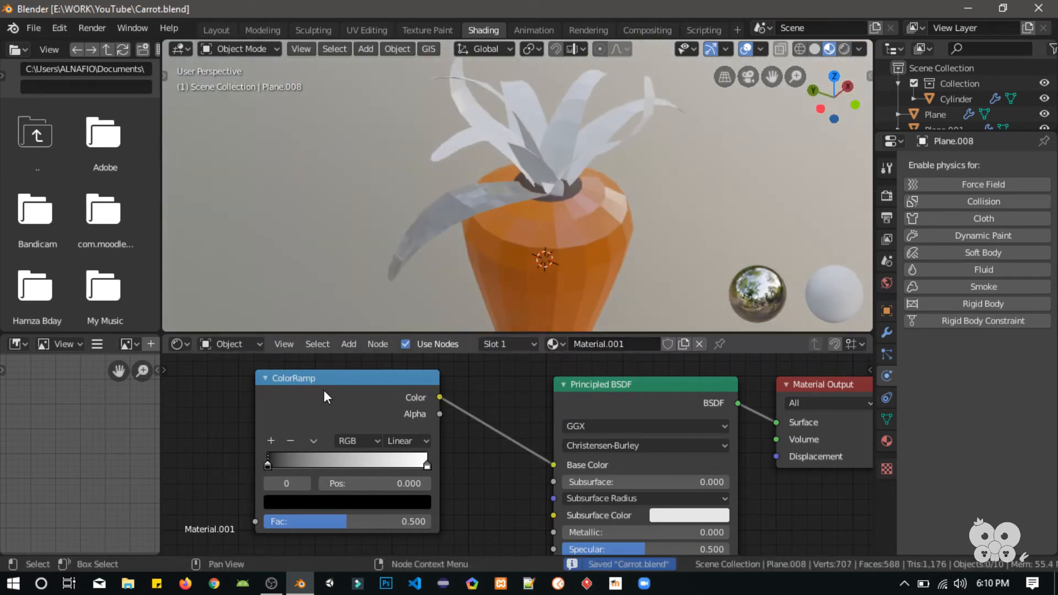
left_click(267, 466)
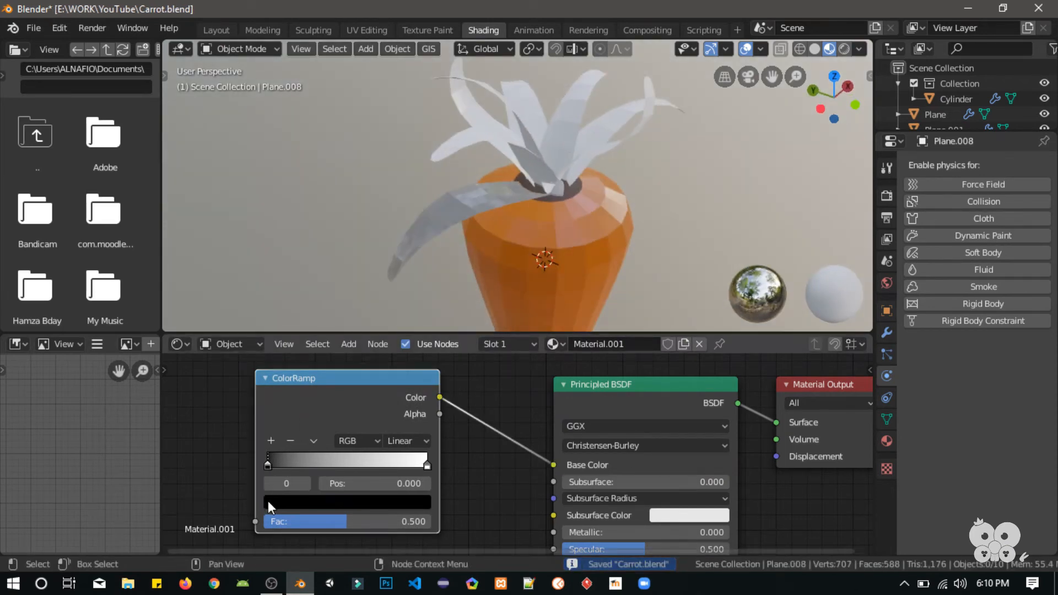
left_click(293, 502)
mouse_move(397, 386)
left_mouse_down()
mouse_move(396, 332)
mouse_move(396, 384)
left_mouse_up()
left_click_drag(289, 326, 274, 319)
left_click_drag(395, 385, 398, 379)
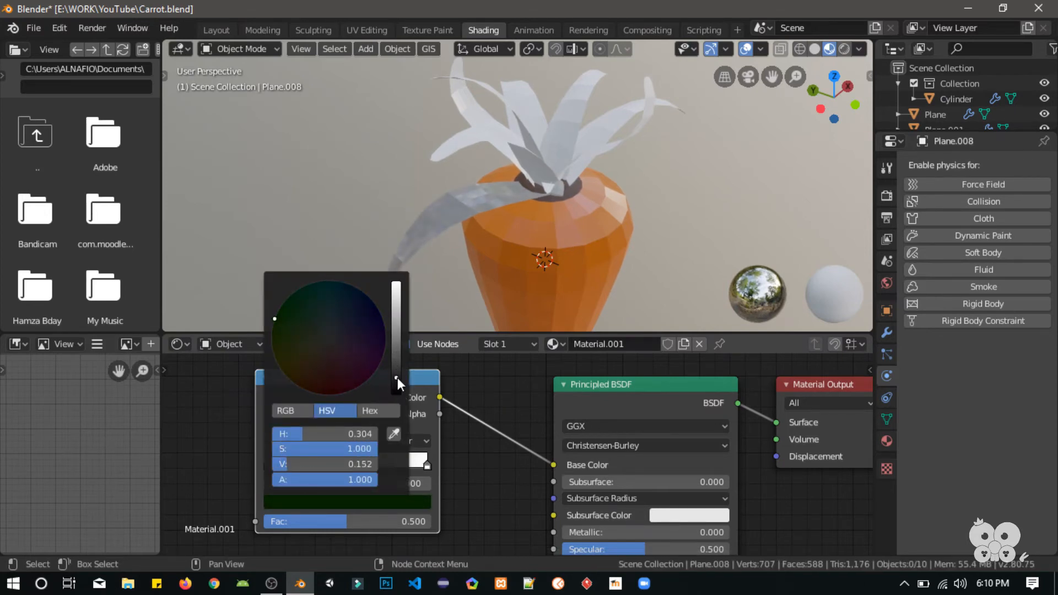
Set the ColorRamp's last stop to a muted tan color.
left_click(426, 467)
left_click(347, 501)
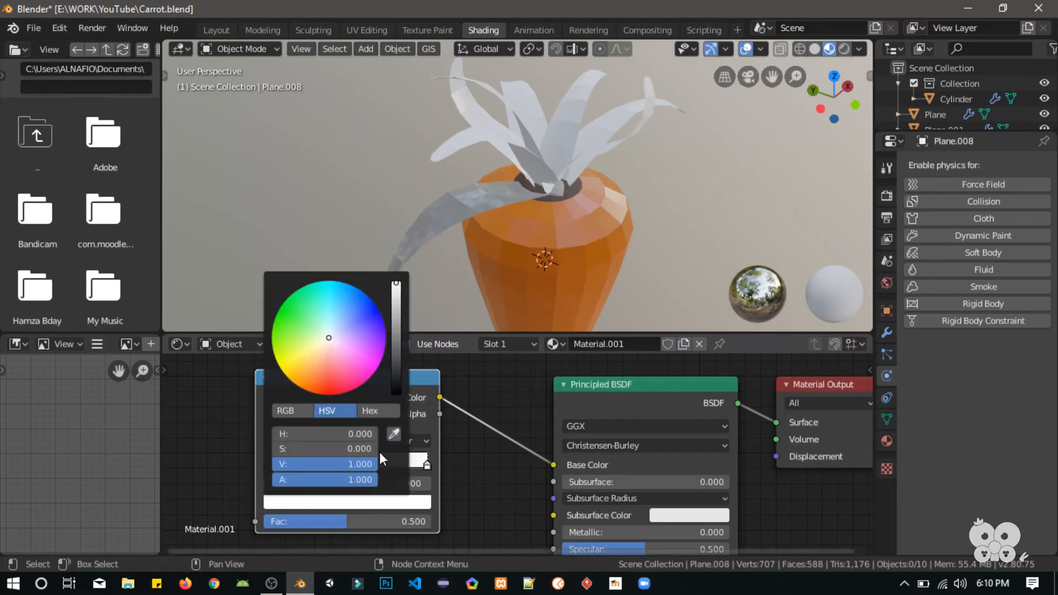
left_click_drag(309, 353, 286, 371)
left_click_drag(396, 285, 397, 327)
left_click_drag(293, 368, 310, 353)
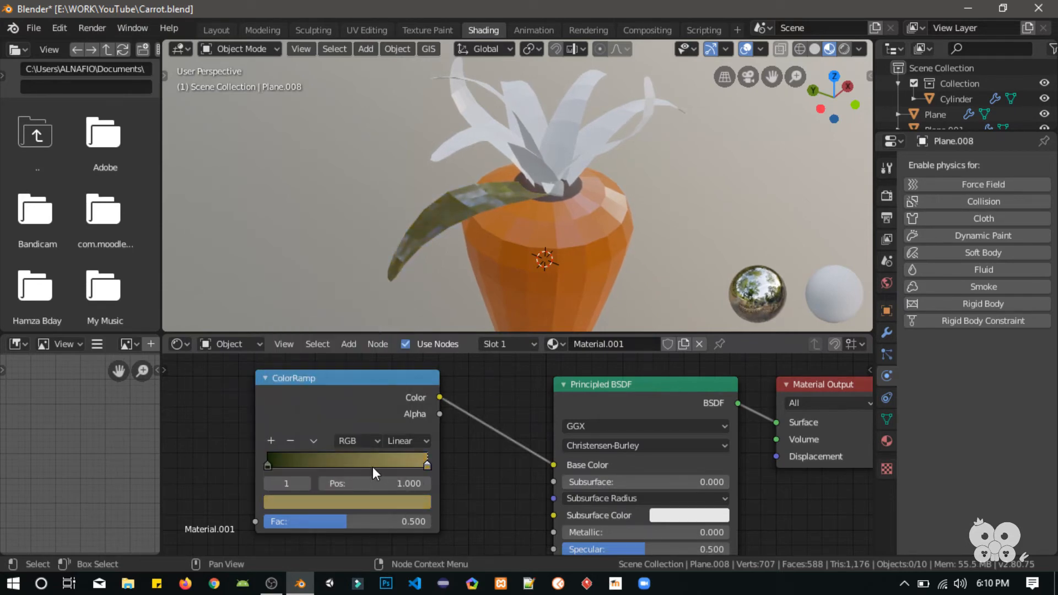
Add a medium green ColorRamp stop with hue 0.314, saturation 0.707 and value 0.509, and move it to position 0.314.
left_click(268, 466)
left_click(271, 441)
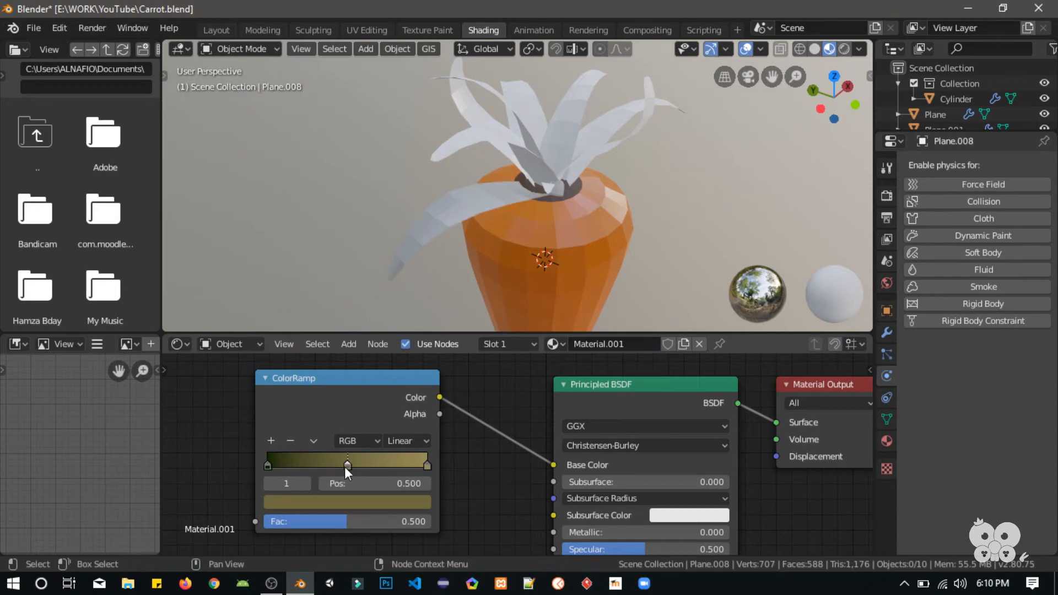
left_click(320, 500)
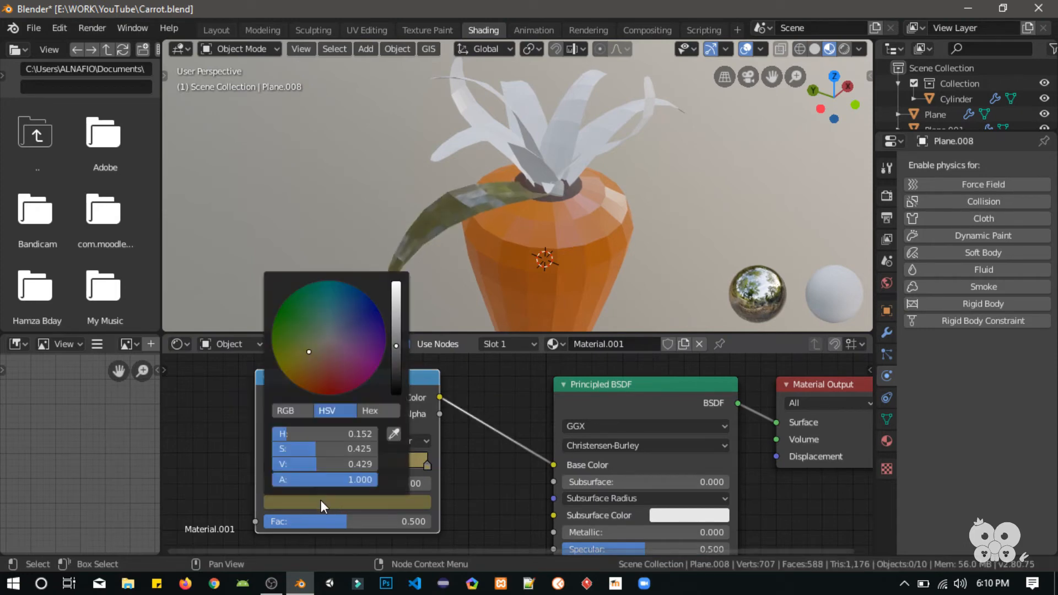
left_click(292, 322)
left_click_drag(395, 346, 395, 335)
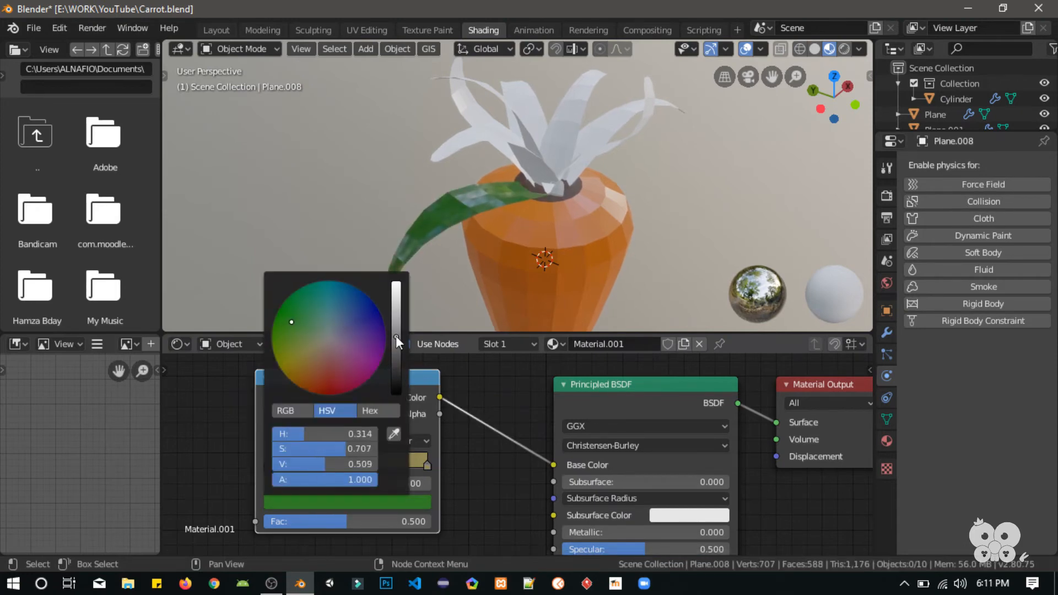
left_click_drag(347, 465, 313, 465)
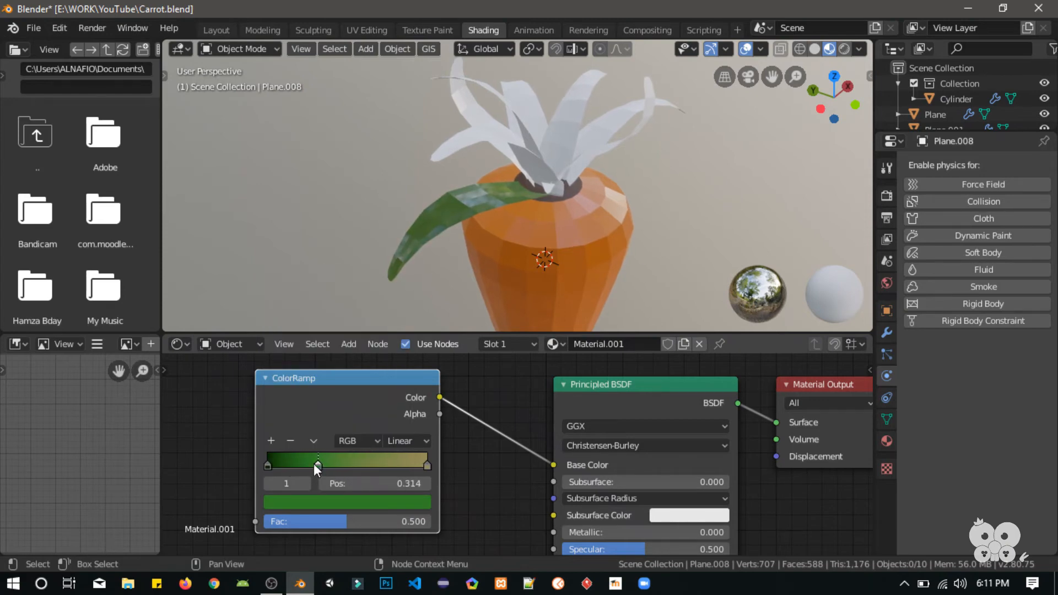
Add a dark green stop (hue 0.312, saturation 0.719, value 0.280) before the medium green one, and move the medium green stop to 0.345.
left_click(271, 442)
left_click(303, 499)
left_click(305, 498)
left_click(308, 498)
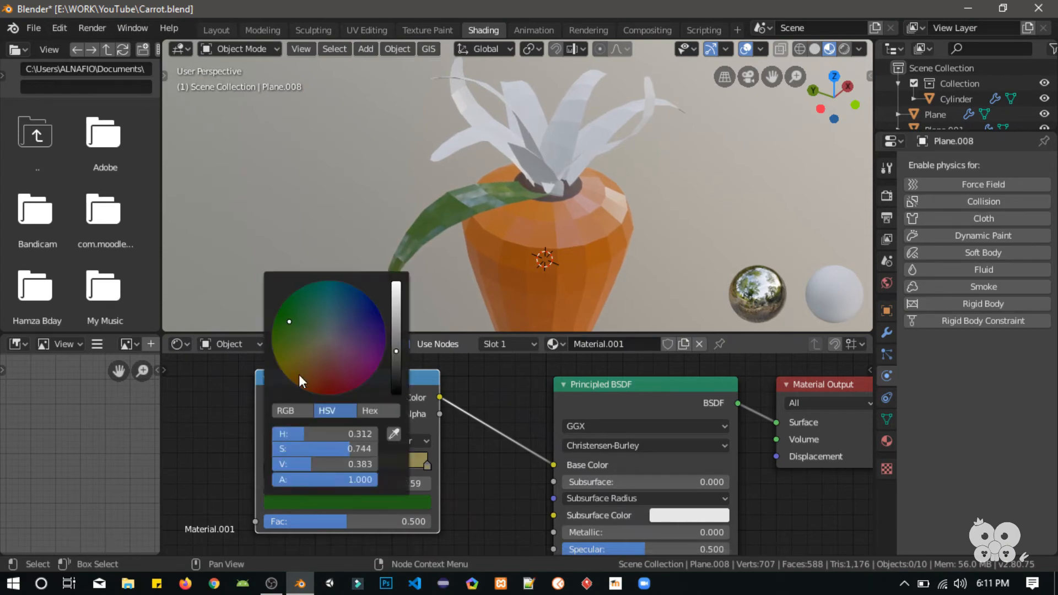
left_click_drag(291, 323, 294, 331)
left_click(396, 368)
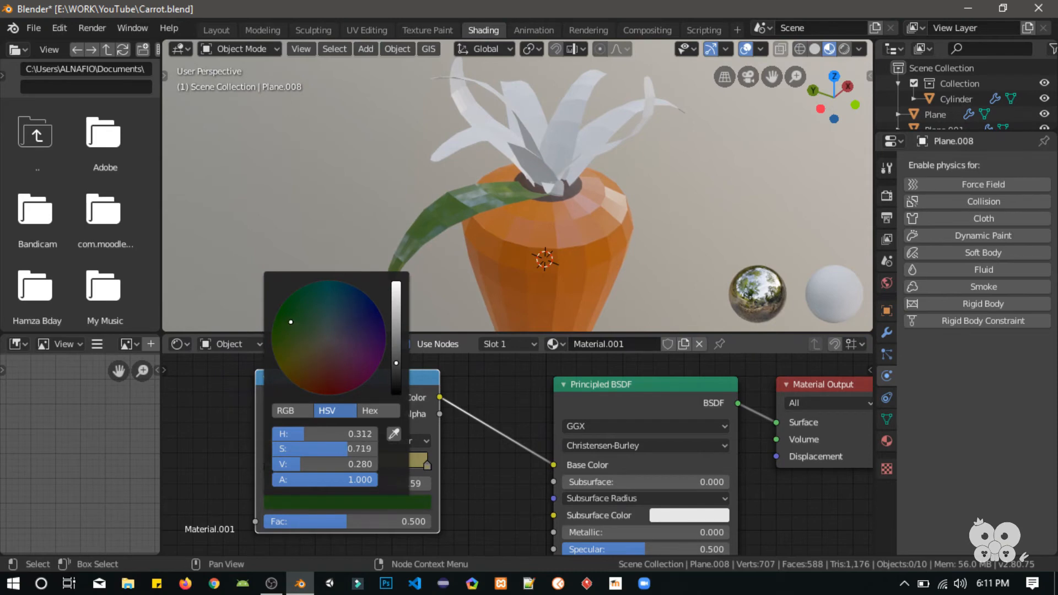
left_click_drag(318, 465, 323, 466)
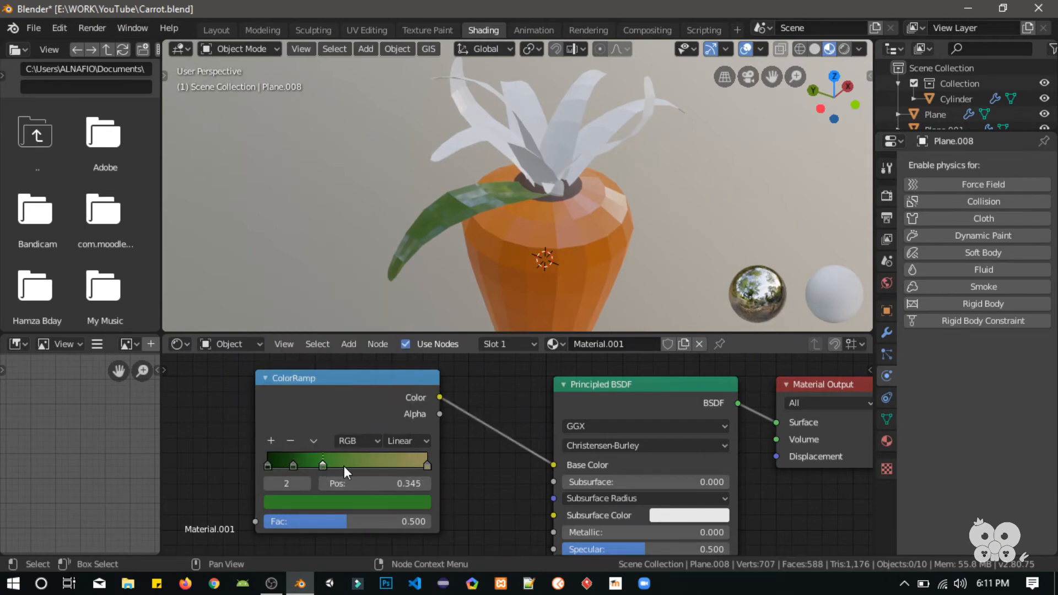
Brighten the ColorRamp's last stop and shift its color to a pale yellow.
left_click(424, 466)
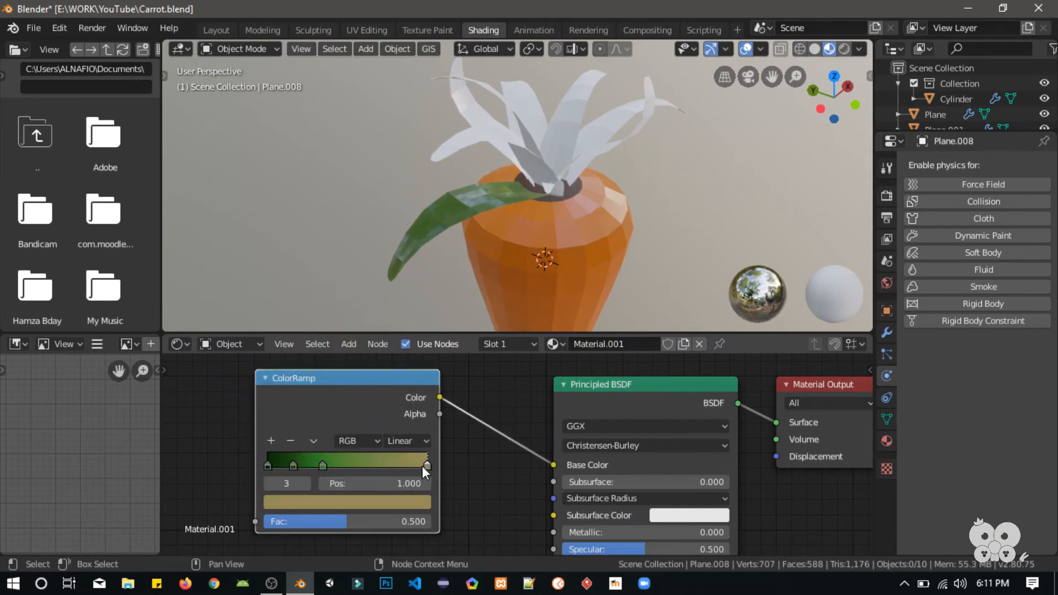
left_click(392, 502)
left_click_drag(395, 330, 397, 303)
left_click(305, 350)
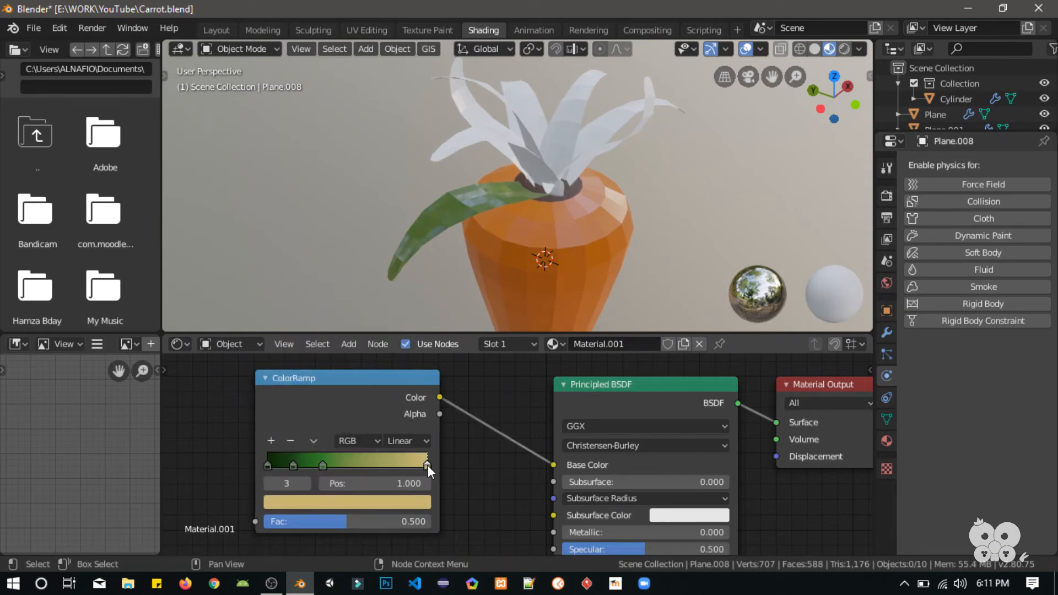
left_click(410, 502)
left_click_drag(312, 365, 305, 355)
Add a ColorRamp stop at position 0.673 and color it light green with hue 0.341, saturation 0.583 and value 0.655.
left_click(271, 441)
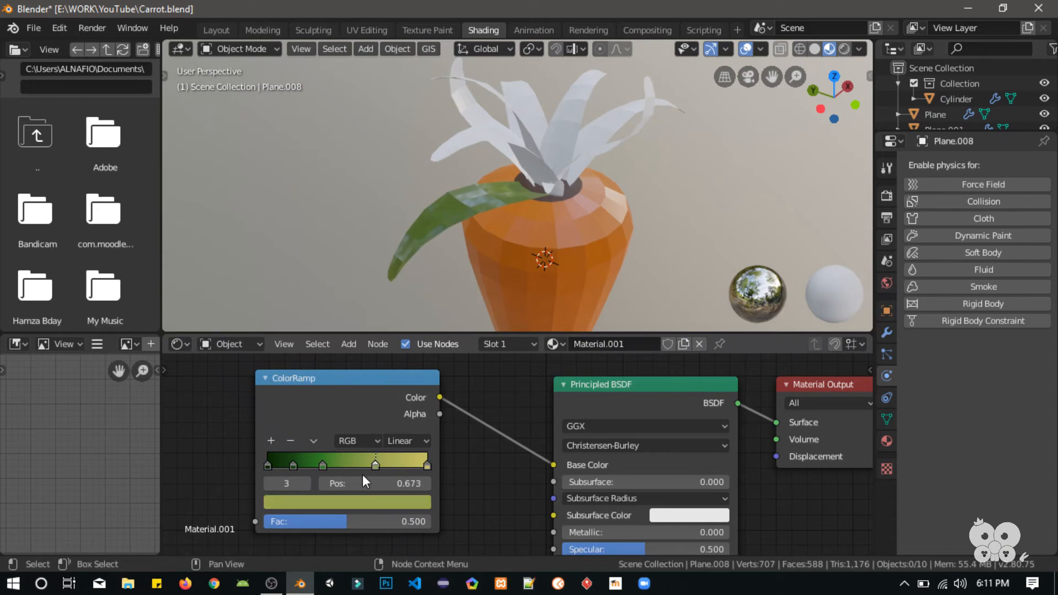
left_click(378, 501)
left_click_drag(313, 340, 300, 319)
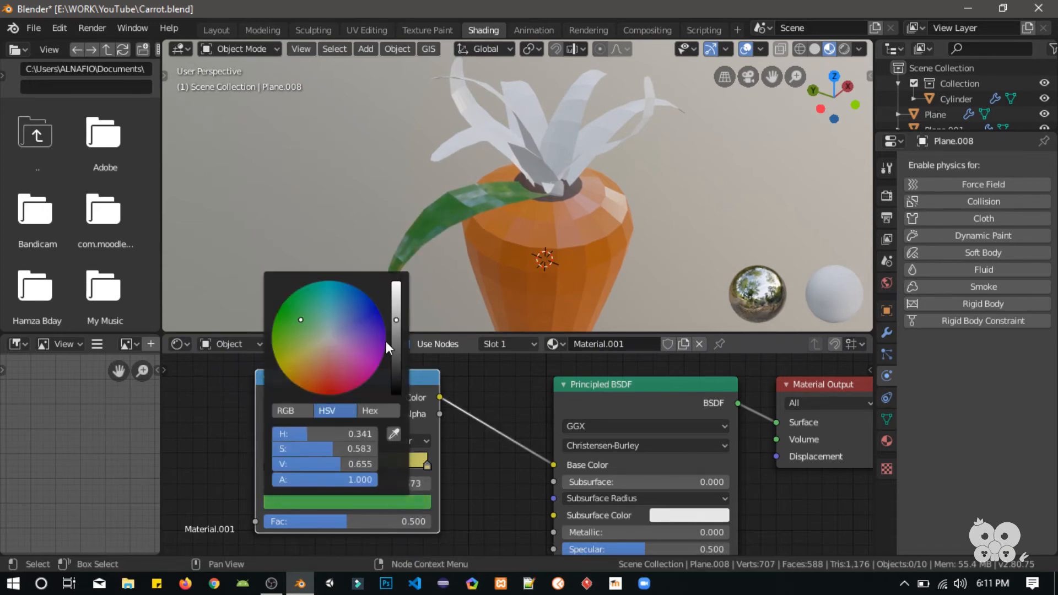
Space the three green ColorRamp stops more evenly along the gradient.
left_click_drag(376, 466, 359, 465)
left_click_drag(329, 466, 334, 465)
left_click_drag(294, 467, 399, 468)
left_click(359, 470)
Add a ColorRamp stop at position 0.793 and color it golden yellow.
left_click(277, 442)
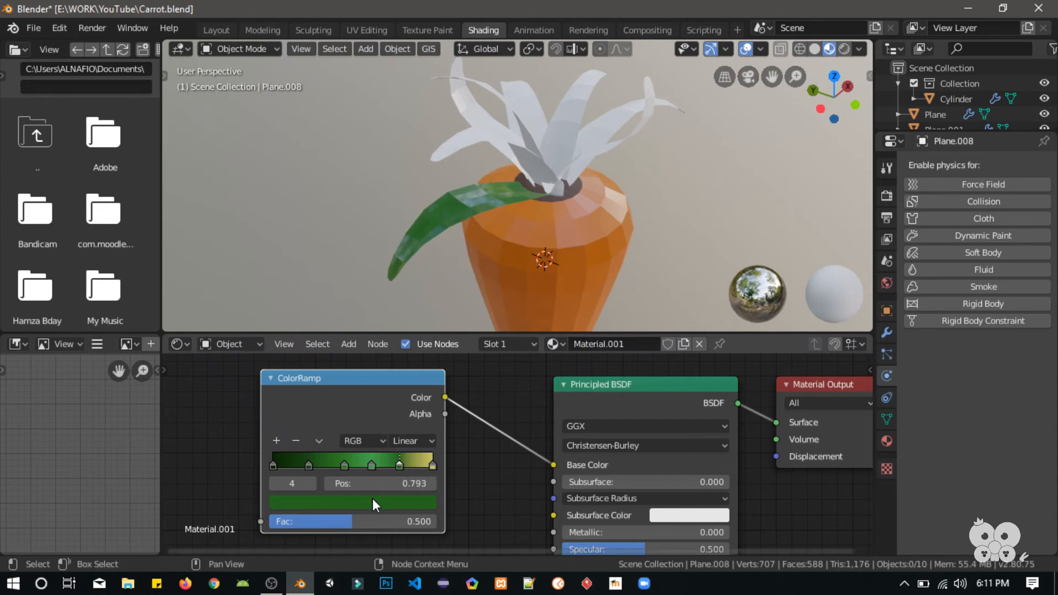
left_click(373, 499)
left_click_drag(319, 355, 303, 357)
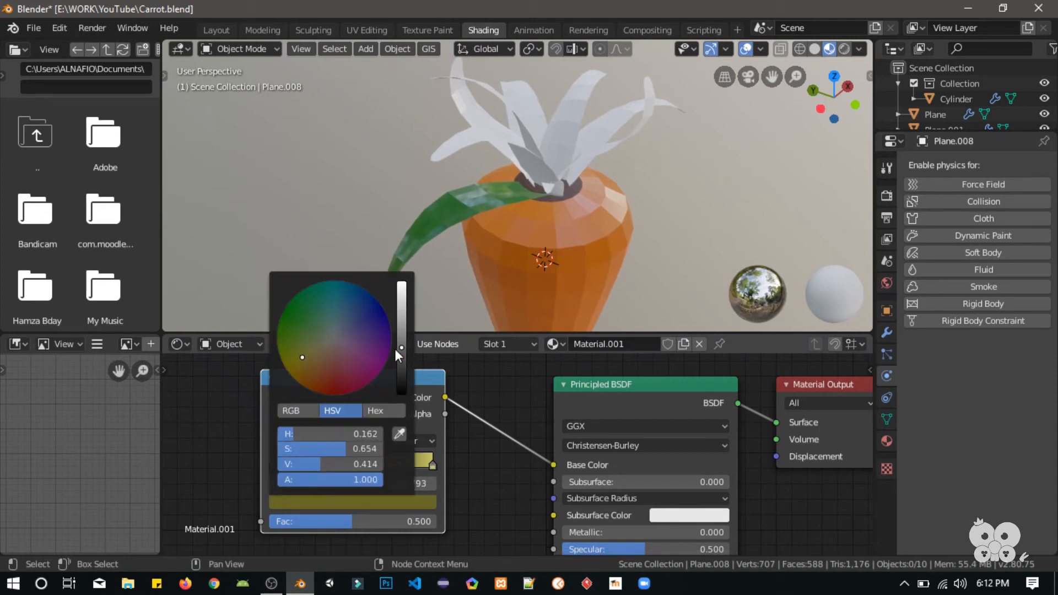
left_click_drag(402, 347, 402, 303)
left_click_drag(309, 355, 294, 365)
left_click_drag(400, 312, 401, 318)
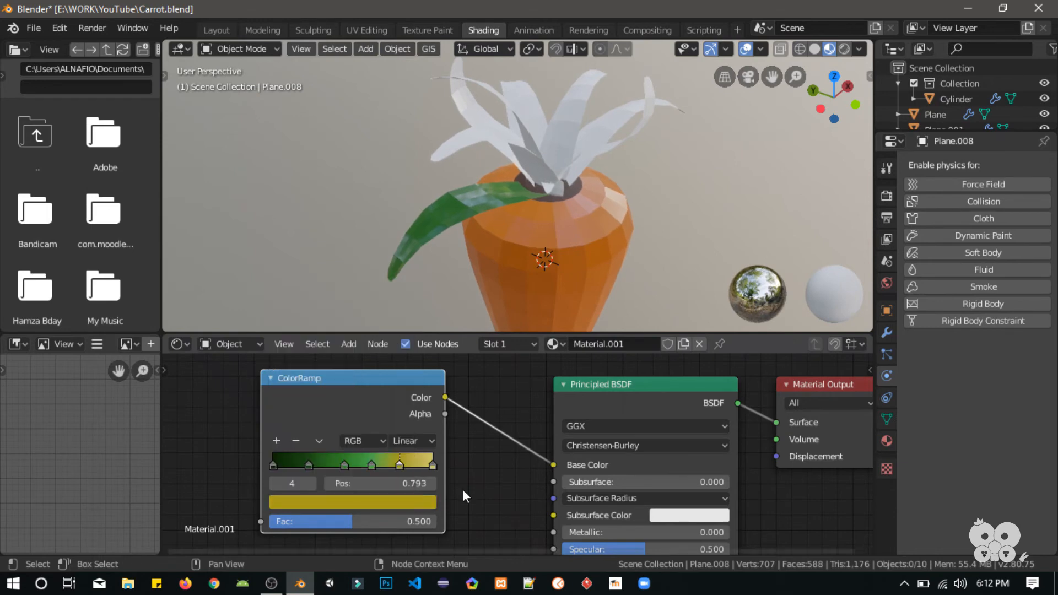
Move the golden stop closer to the pale yellow end and shift the green stops further along the ramp.
left_click_drag(402, 466, 423, 468)
mouse_move(334, 467)
left_mouse_down()
mouse_move(345, 466)
mouse_move(313, 466)
left_mouse_up()
left_click(263, 466)
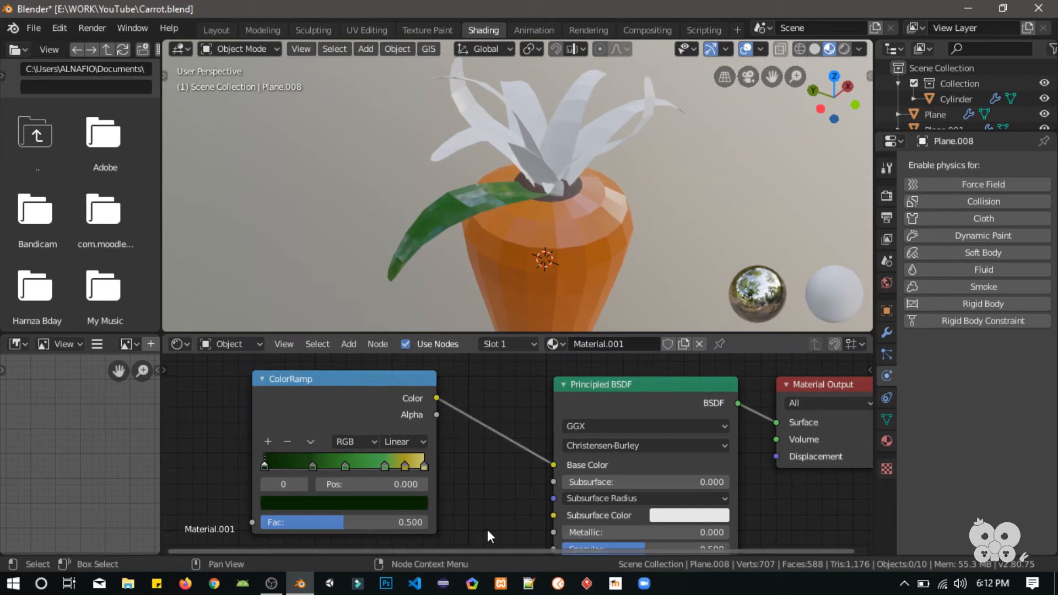
Switch back to the Layout workspace, select the carrot body and save the file.
left_click(218, 30)
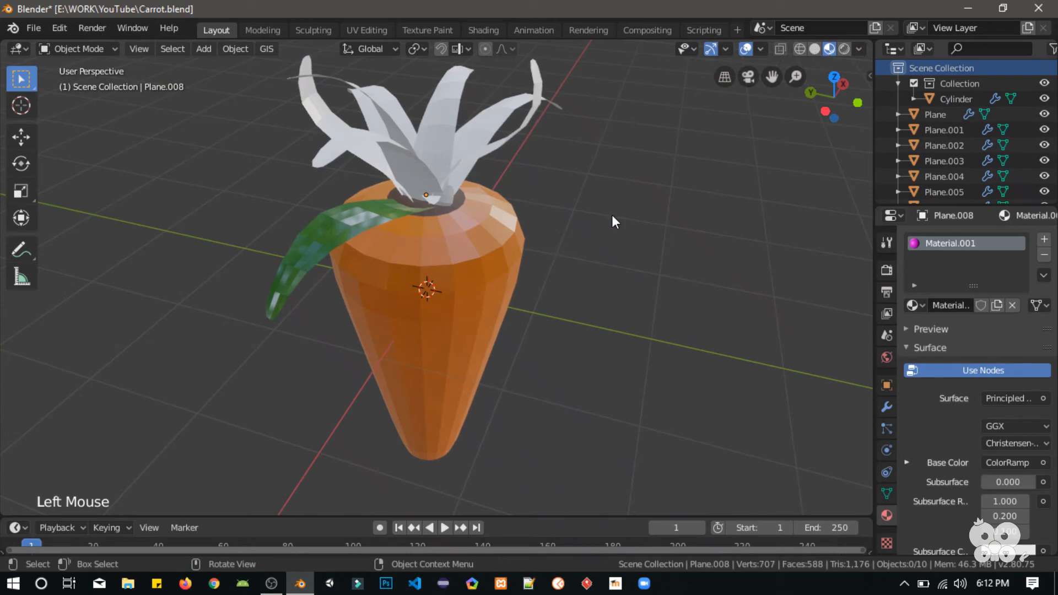
middle_click_drag(612, 216, 431, 182)
left_click(449, 236)
key("a")
left_click(349, 237, "ctrl")
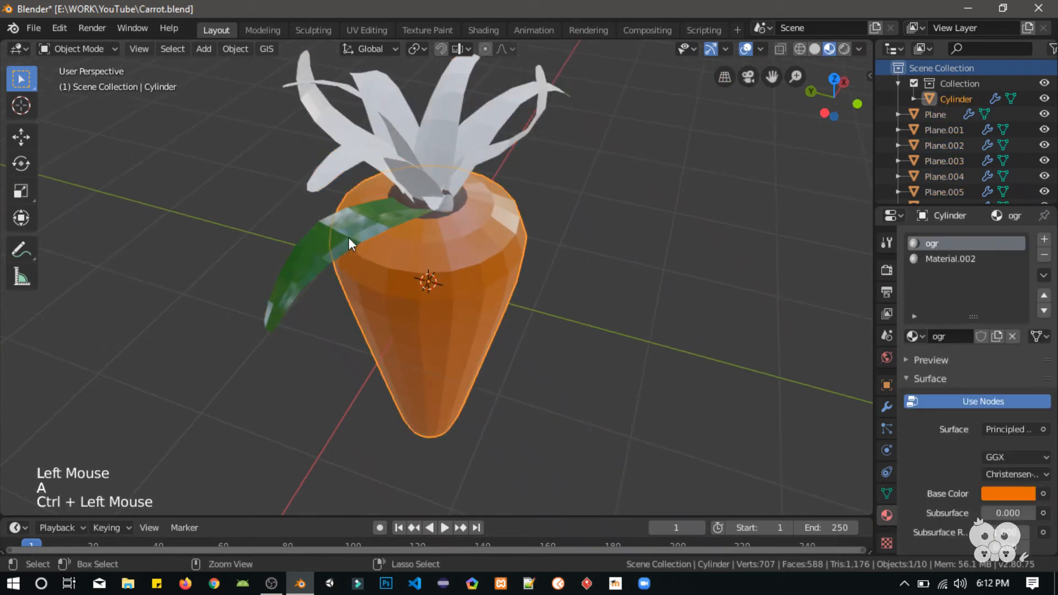
left_click(349, 237, "ctrl")
middle_click_drag(434, 344, 305, 346)
key("ctrl+s")
left_click(599, 349)
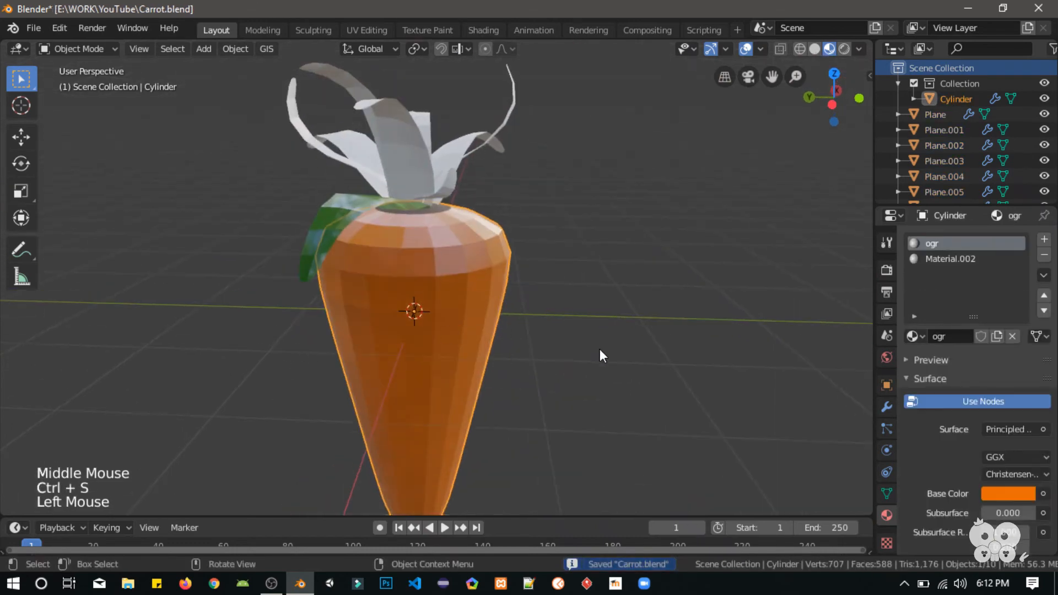
key("a")
left_click(445, 288, "ctrl")
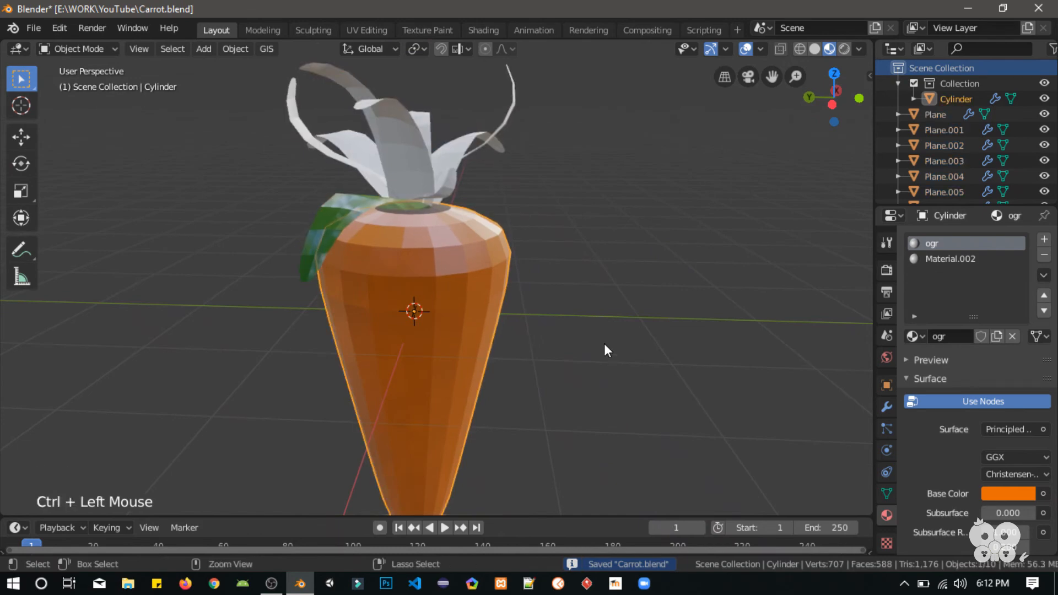
key("ctrl+a")
left_click(618, 289)
key("ctrl+a")
key("ctrl+a")
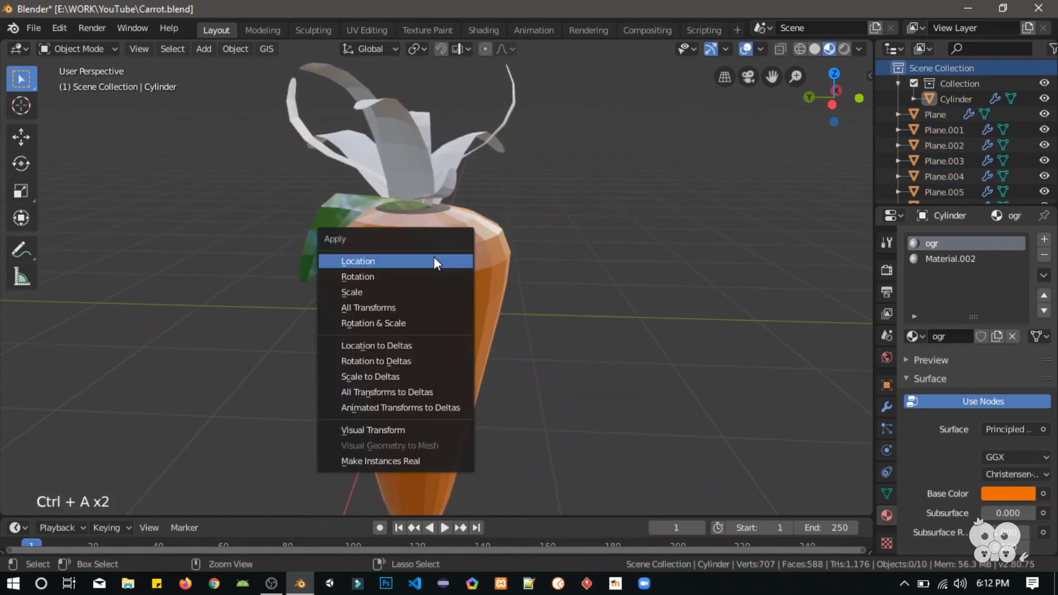
Select the carrot body and move it to the existing collection named Collection.
left_click(449, 259)
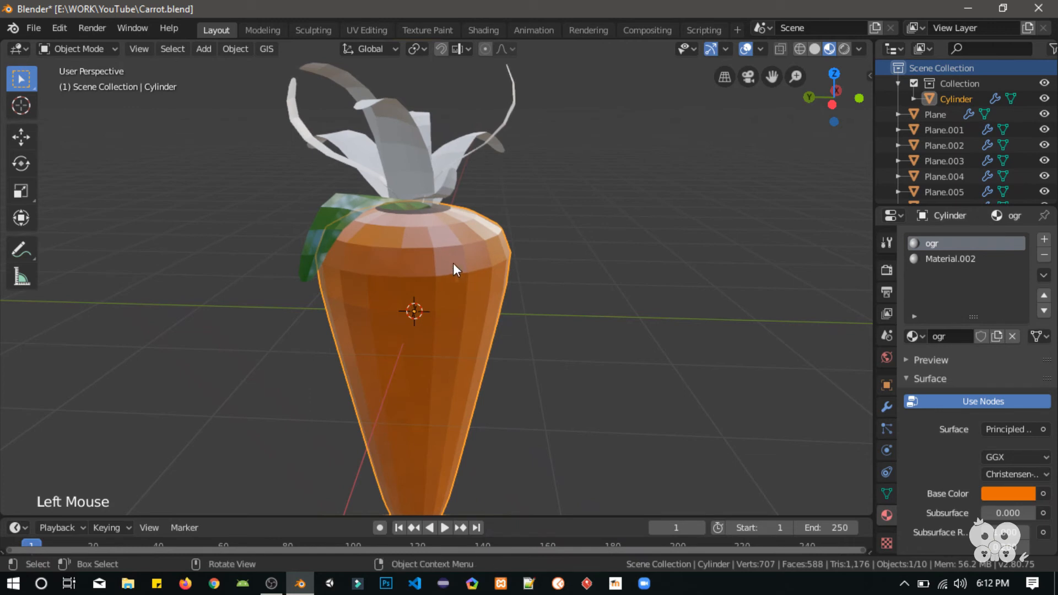
key("m")
left_click(399, 300)
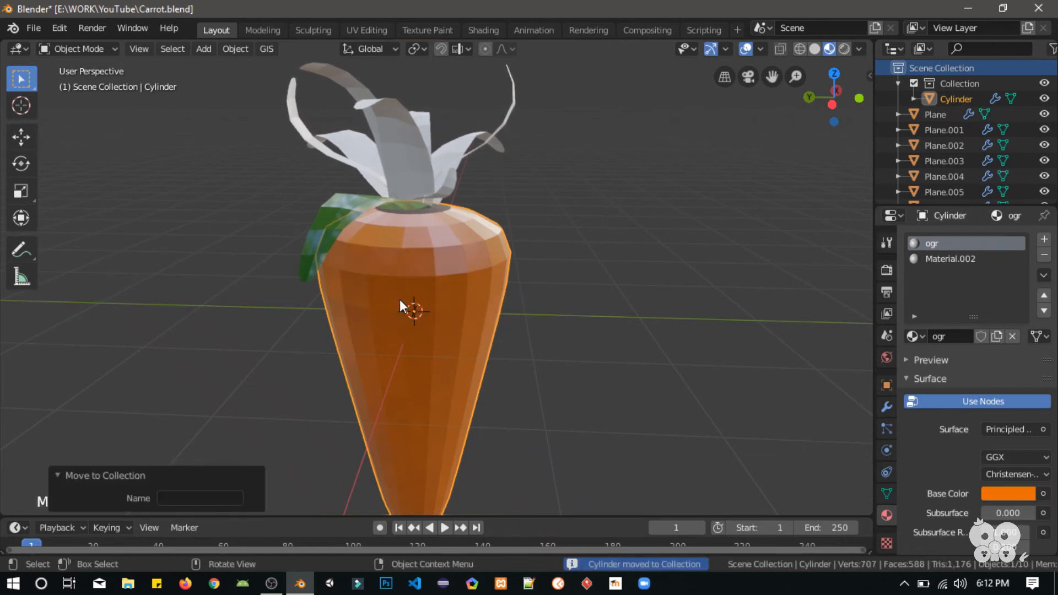
left_click(203, 496)
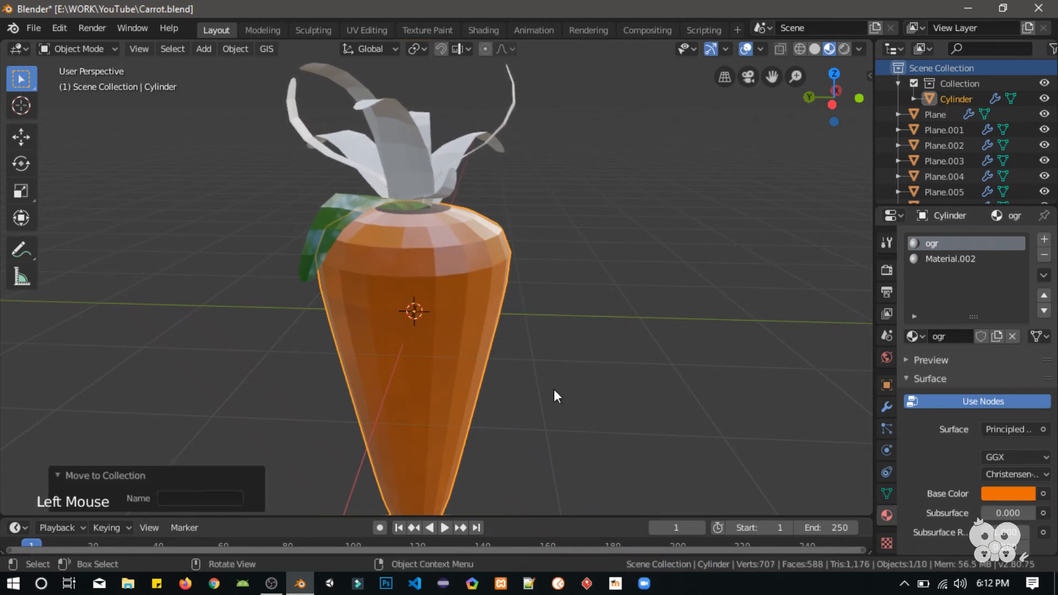
Move the carrot body into a new collection named Carrot.
left_click(448, 367)
left_click(449, 366)
key("m")
left_click(380, 394)
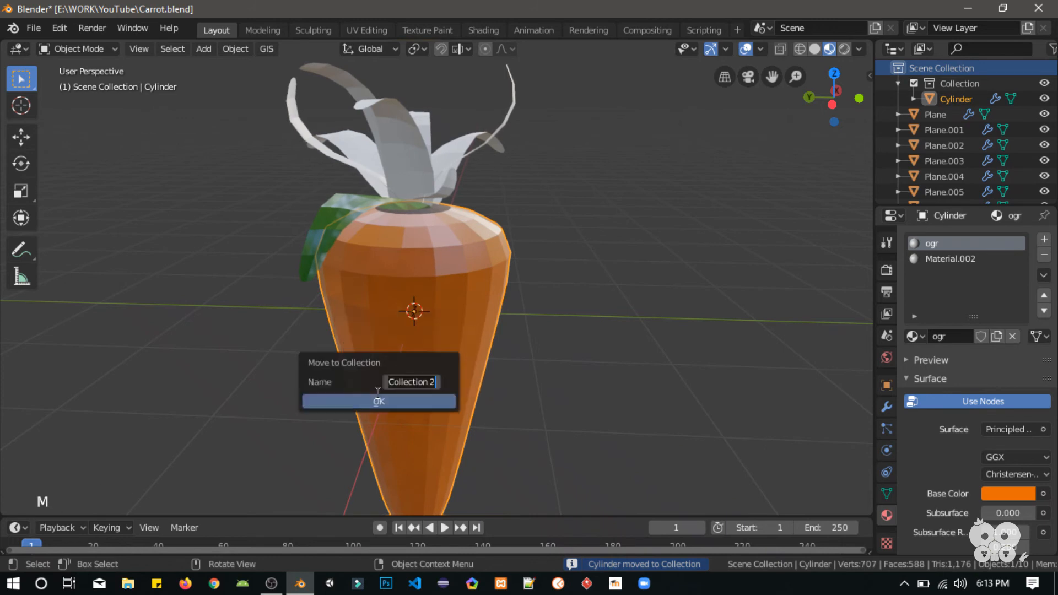
type("Carrot")
left_click(379, 392)
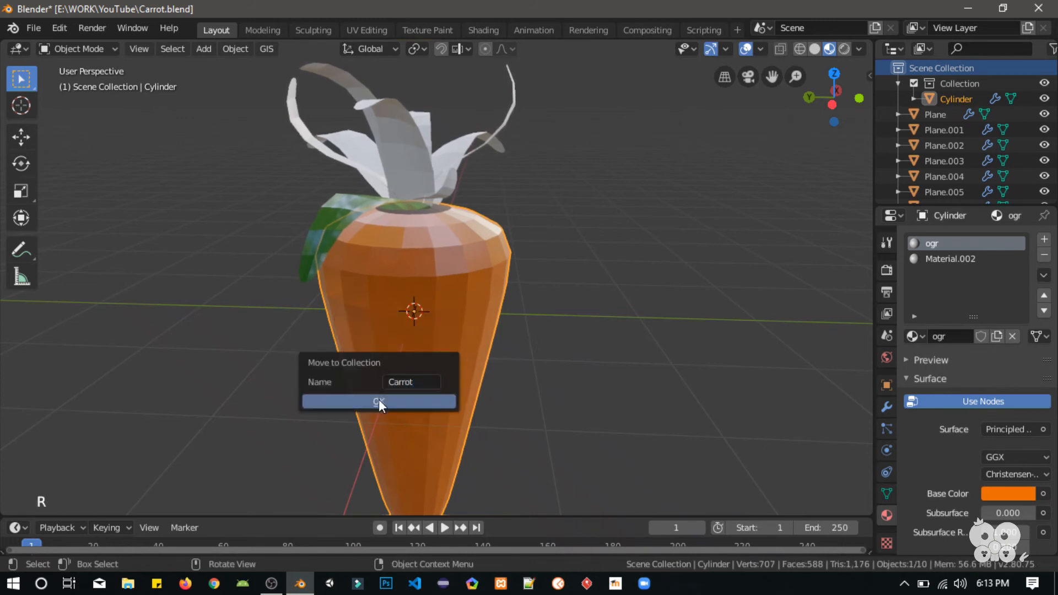
left_click(378, 399)
key("m")
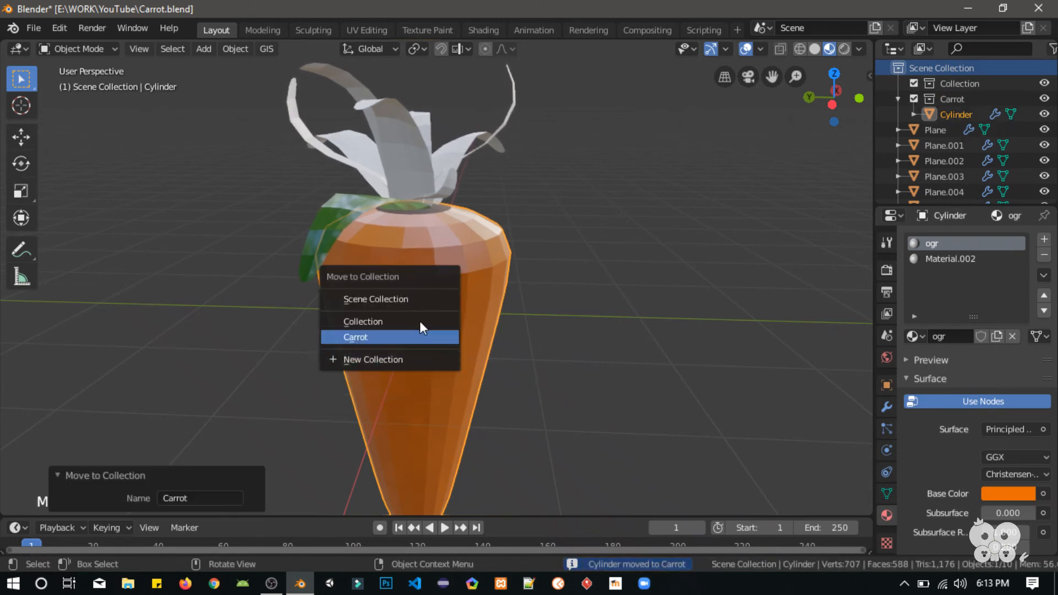
left_click(393, 335)
Hide the carrot body so that only the leaves are shown.
scroll(556, 226, "up", 2)
key("h")
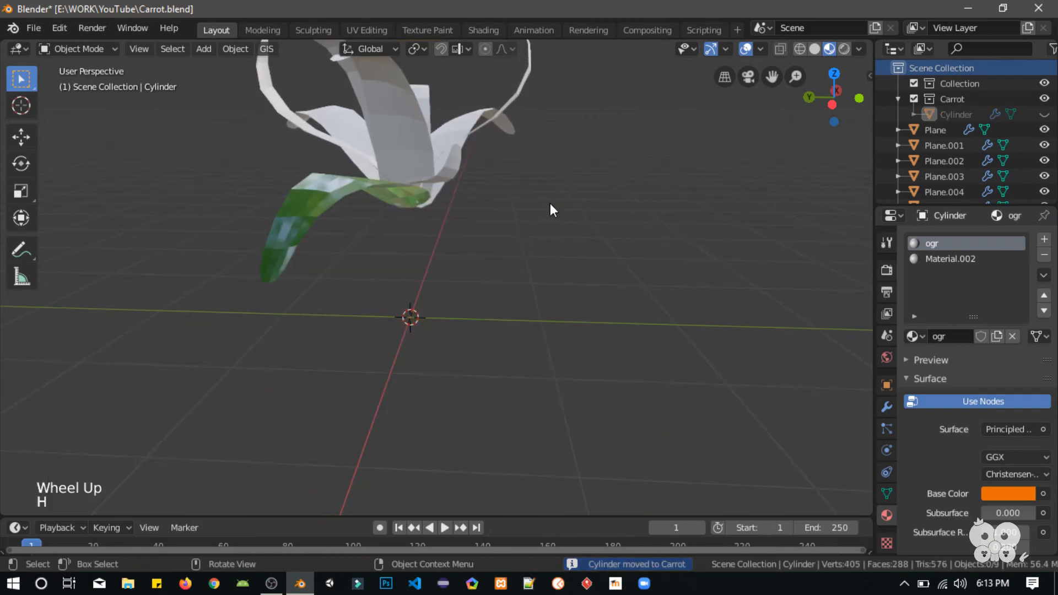
middle_click_drag(550, 204, 398, 237, "shift")
scroll(528, 296, "up", 1)
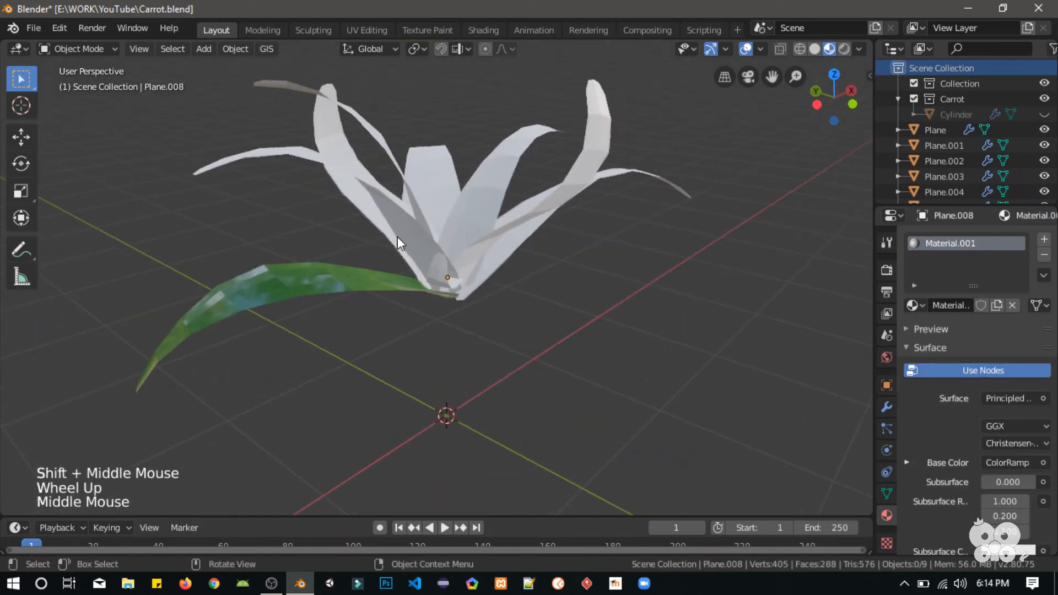
Select all the leaves and apply their scale.
key("a")
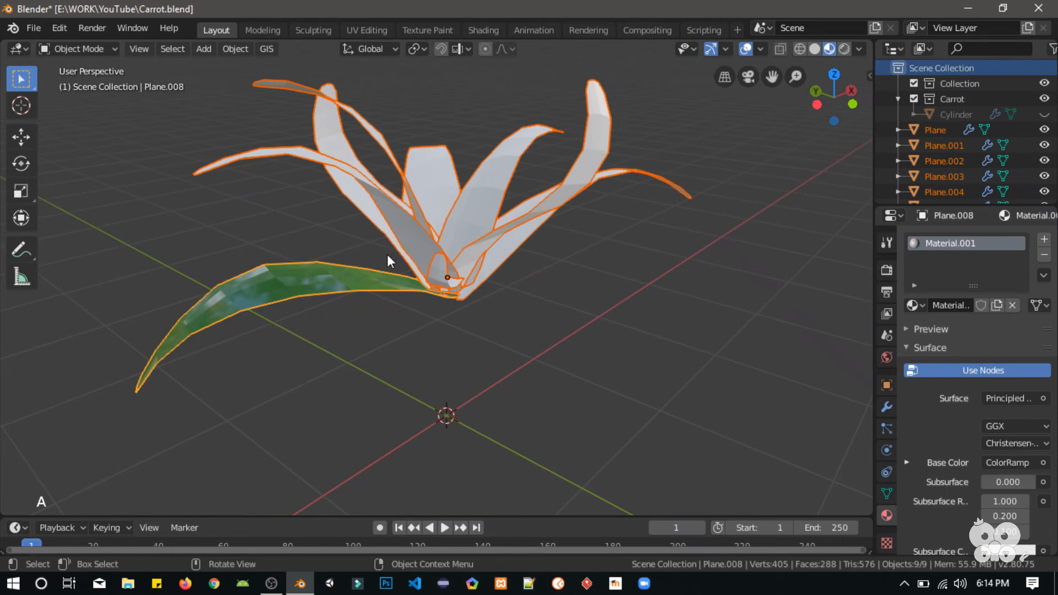
key("ctrl+a")
left_click(310, 286)
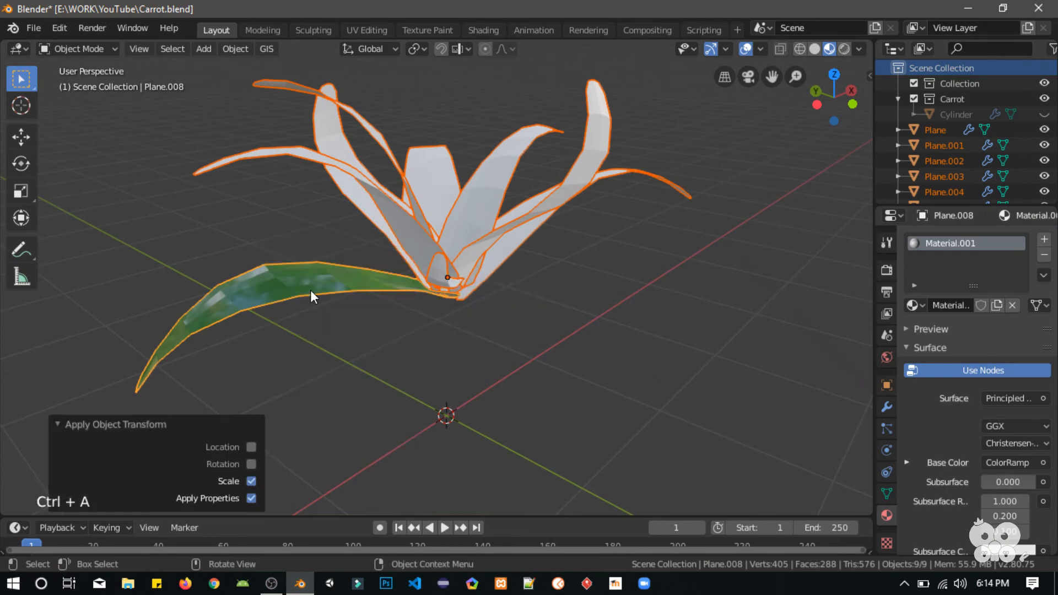
Select all the leaves with the green leaf active and link its material to the others.
left_click(362, 315)
key("ctrl+a")
left_click(503, 278)
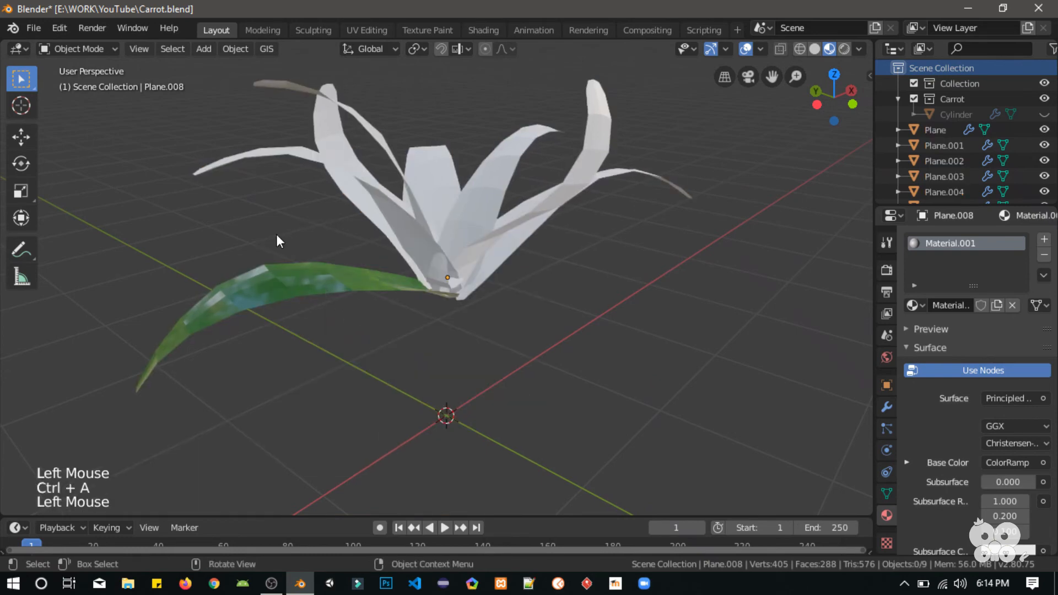
key("a")
left_click(287, 275, "ctrl")
left_click(290, 278, "shift")
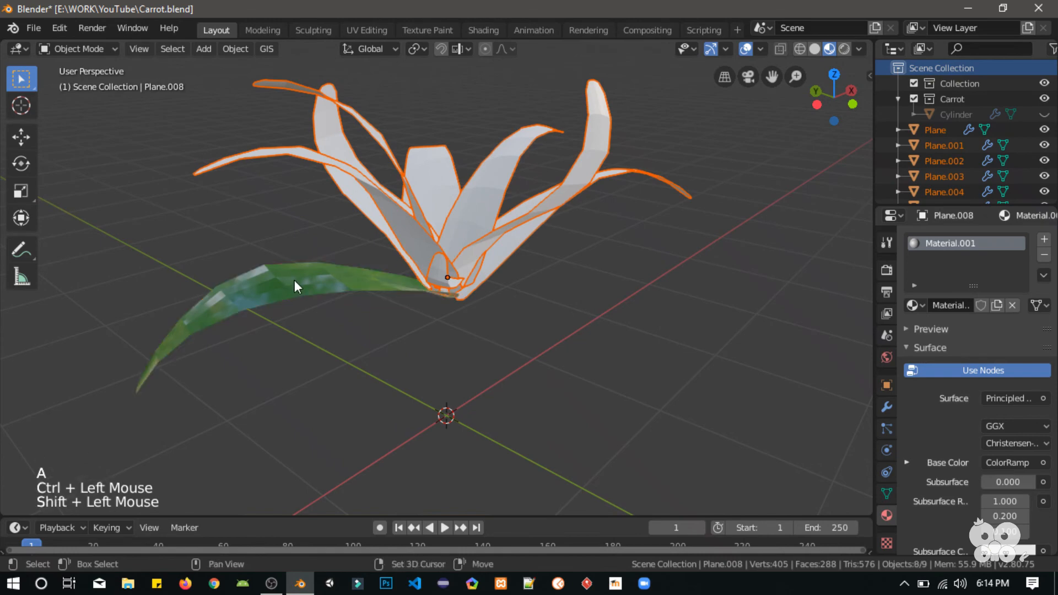
left_click(261, 274, "shift")
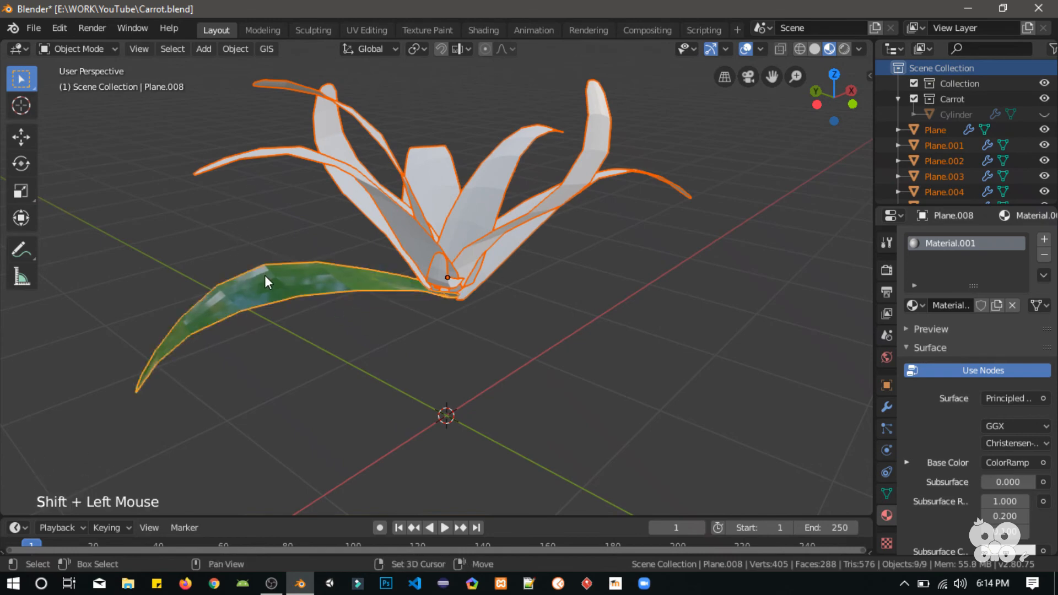
key("ctrl+l")
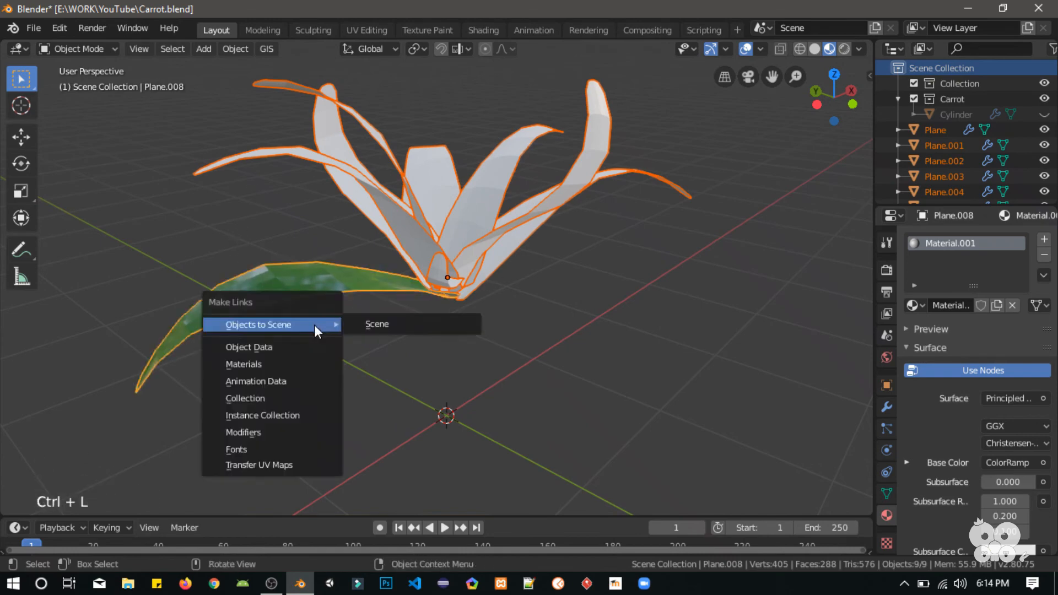
left_click(262, 364)
left_click(316, 238)
middle_click_drag(317, 239, 281, 361)
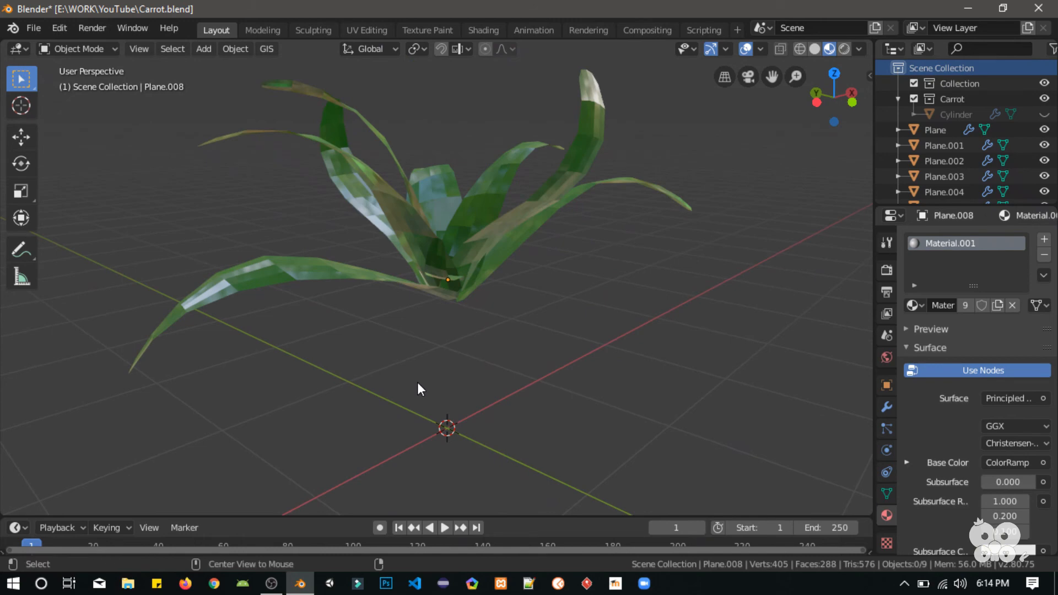
Unhide the carrot body and apply its scale.
key("alt+h")
middle_click_drag(418, 382, 447, 350)
left_click(448, 359)
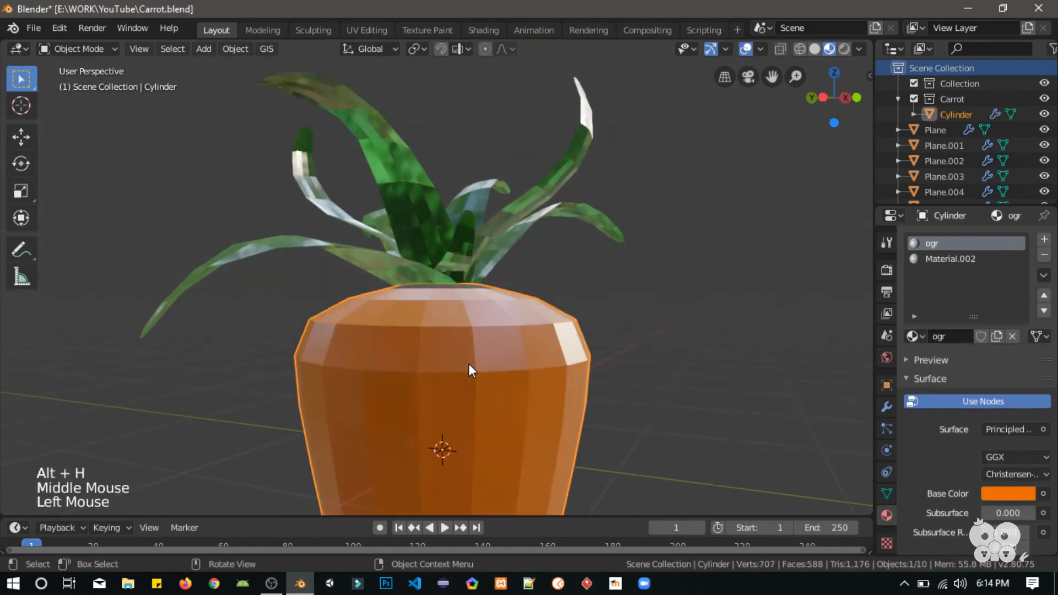
key("ctrl+a")
left_click(378, 363)
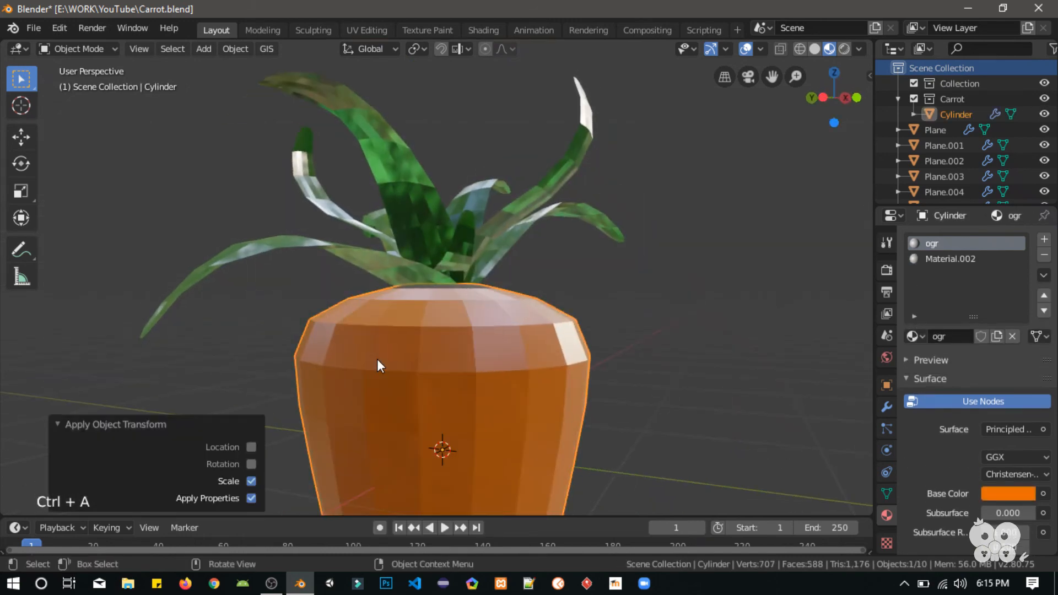
scroll(468, 421, "down", 5)
middle_click_drag(348, 369, 504, 386)
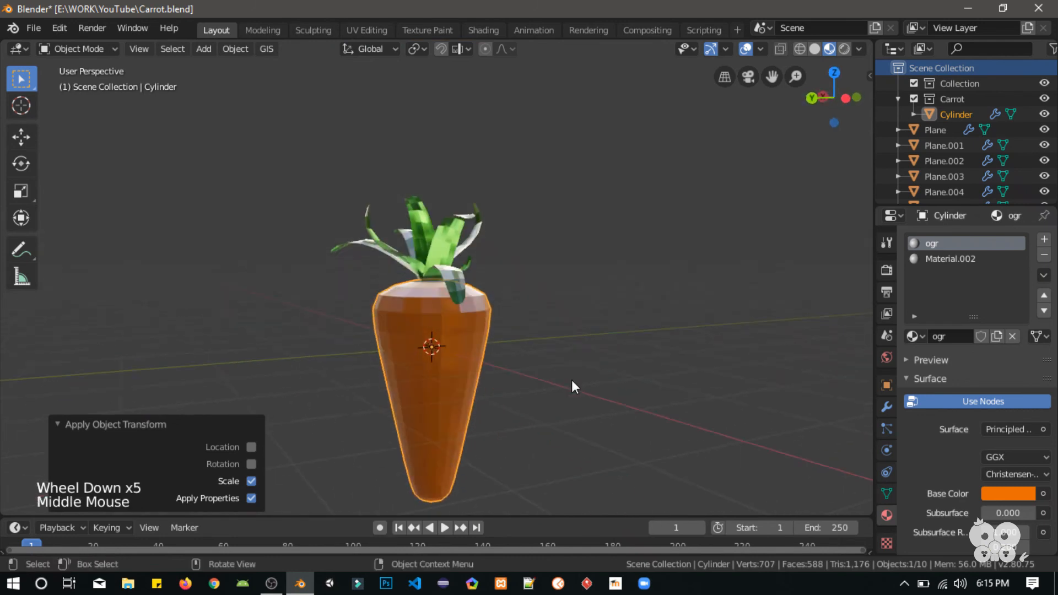
Scale the carrot body down slightly and raise it about 0.17 m along Z to meet the leaves.
middle_click_drag(571, 380, 459, 386)
left_click(454, 376)
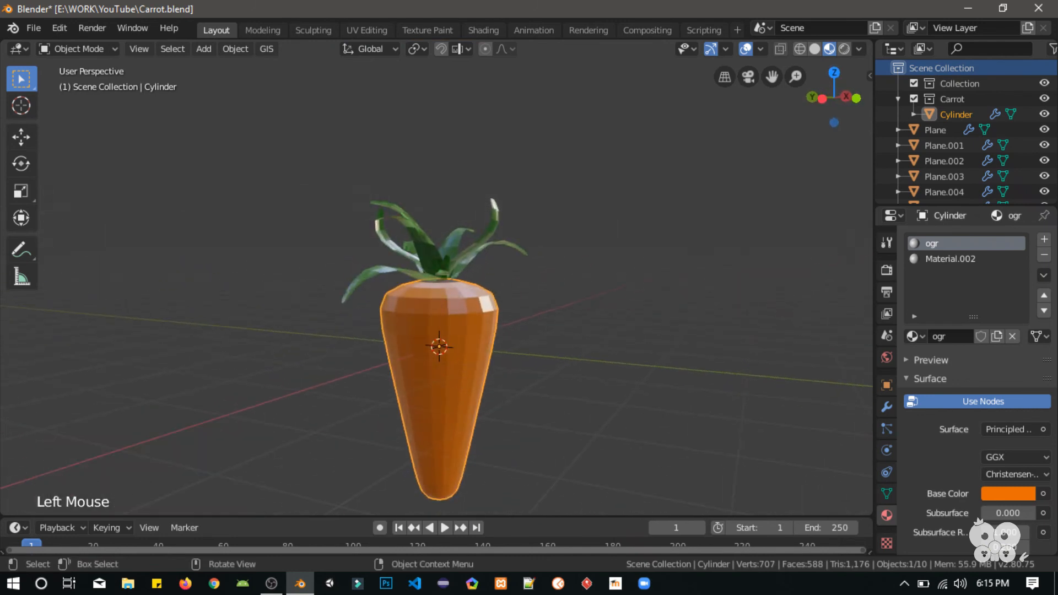
key("s")
left_click(595, 403)
key("g")
key("z")
left_click(593, 392)
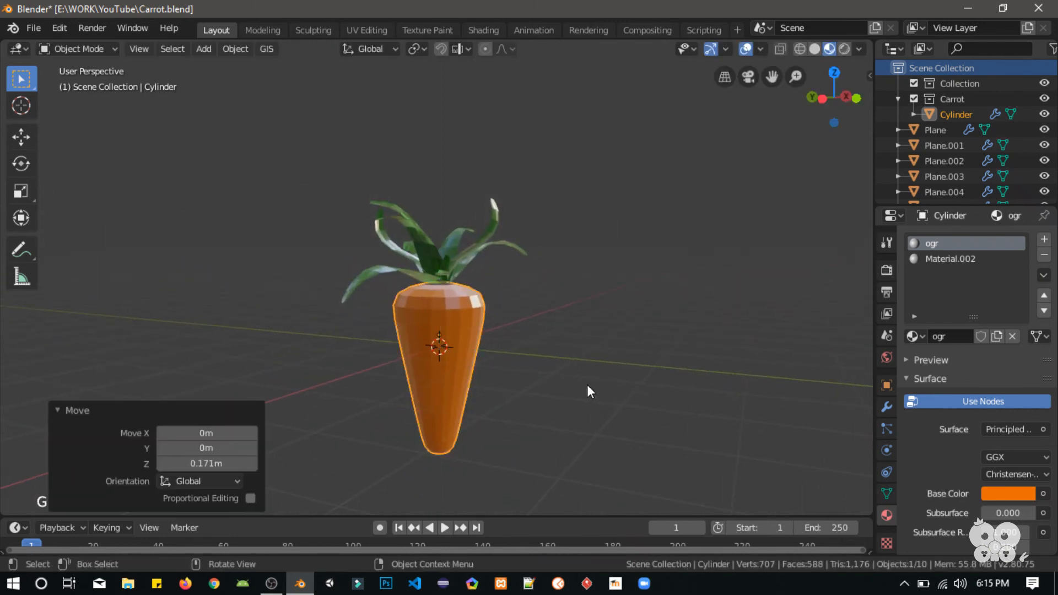
mouse_move(587, 385)
middle_mouse_down()
mouse_move(532, 456)
mouse_move(482, 379)
mouse_move(583, 339)
mouse_move(574, 345)
middle_mouse_up()
left_click(583, 339)
scroll(573, 340, "up", 1)
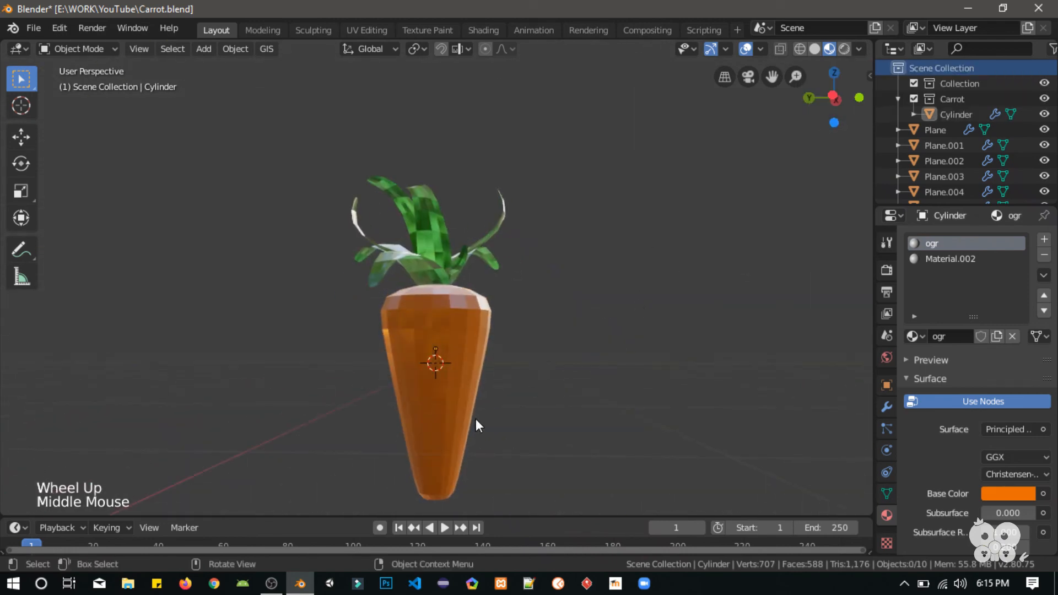
key("shift+a")
mouse_move(408, 272)
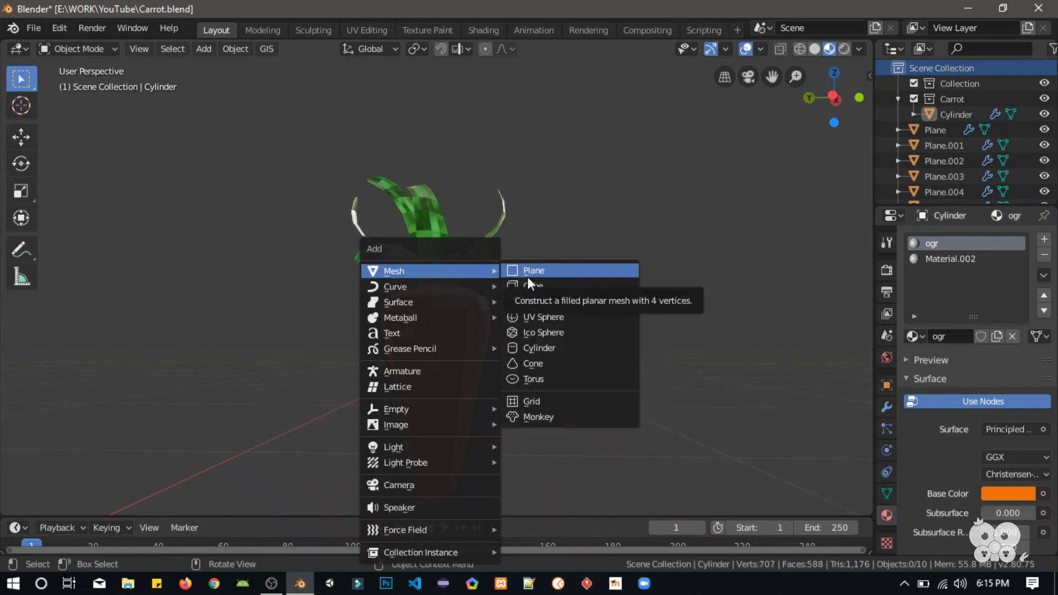
key("Escape")
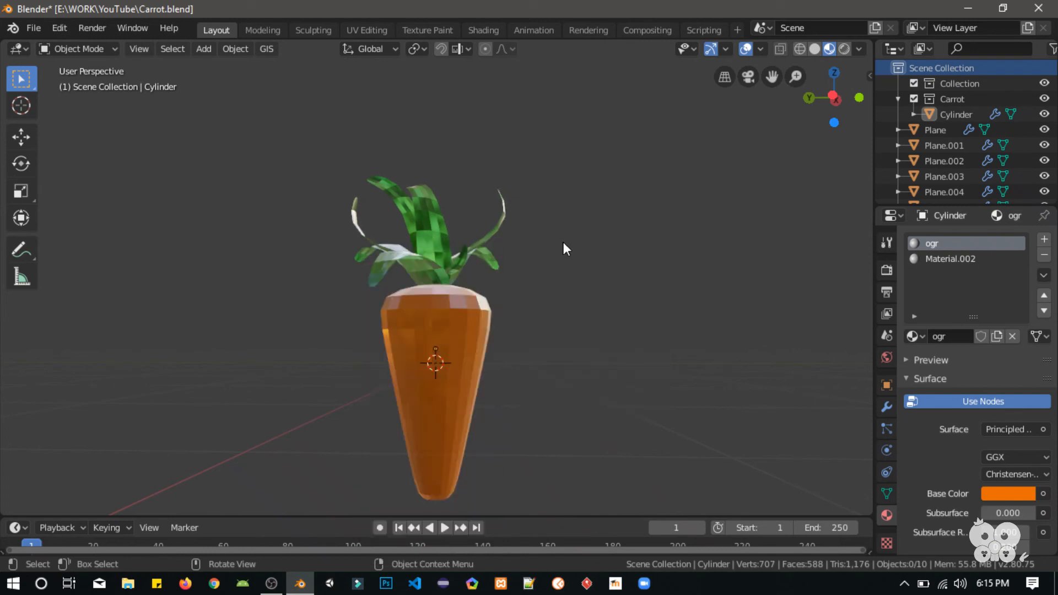
Select all the leaves and move them into a new collection named grass.
key("b")
left_click_drag(562, 252, 303, 265)
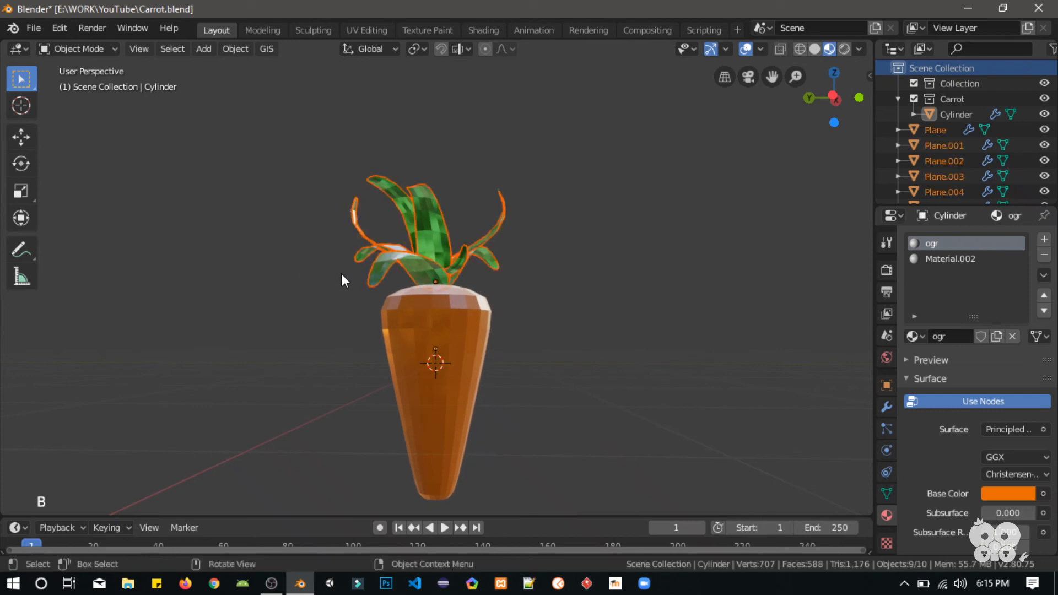
key("m")
left_click(283, 298)
type("g")
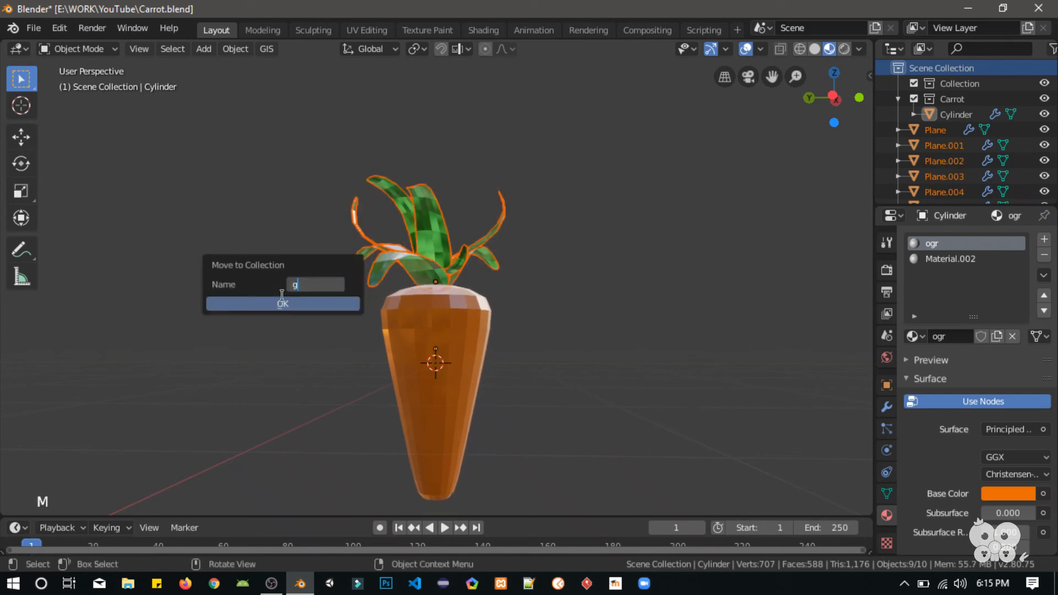
type("rass")
left_click(284, 306)
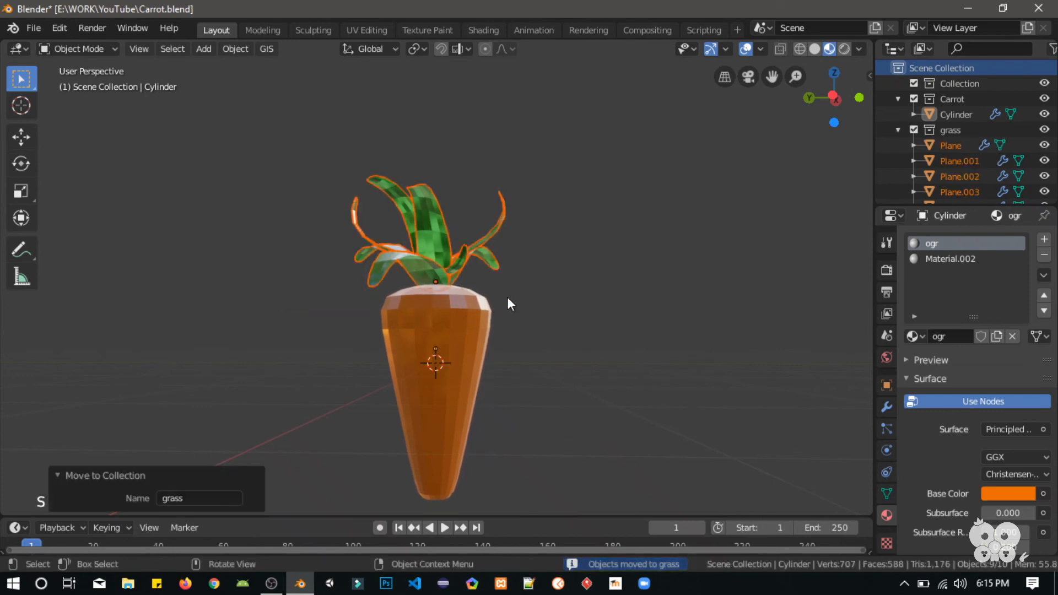
key("m")
left_click(444, 264)
key("Tab")
key("Tab")
left_click(584, 297)
Add a plane at the world origin and scale it up about 10.3 times as a ground.
middle_click_drag(584, 296, 571, 342)
scroll(554, 320, "down", 2)
scroll(554, 319, "up", 2)
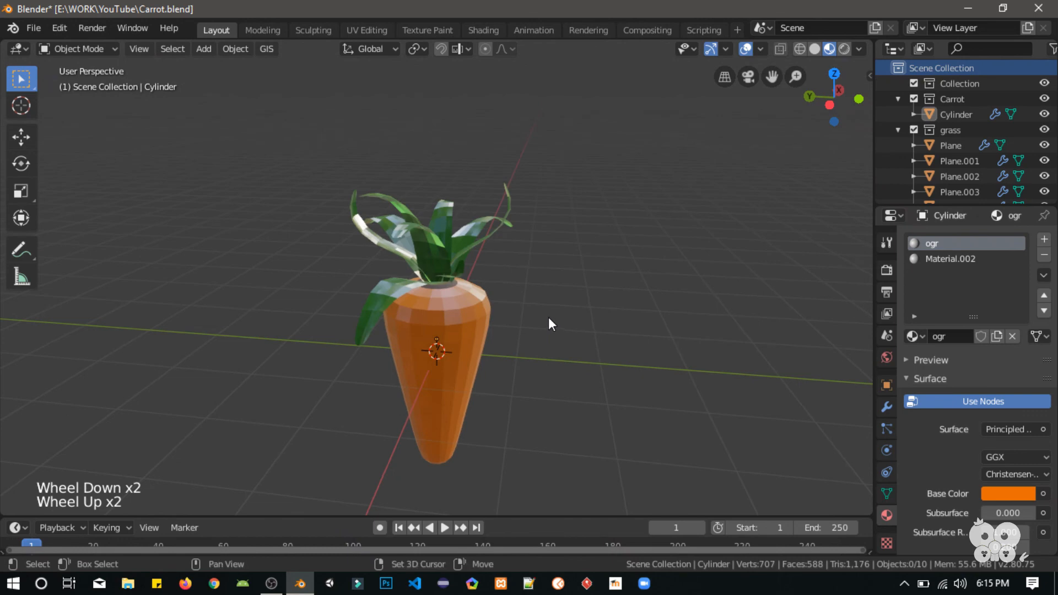
key("shift+a")
mouse_move(549, 273)
left_click(597, 275)
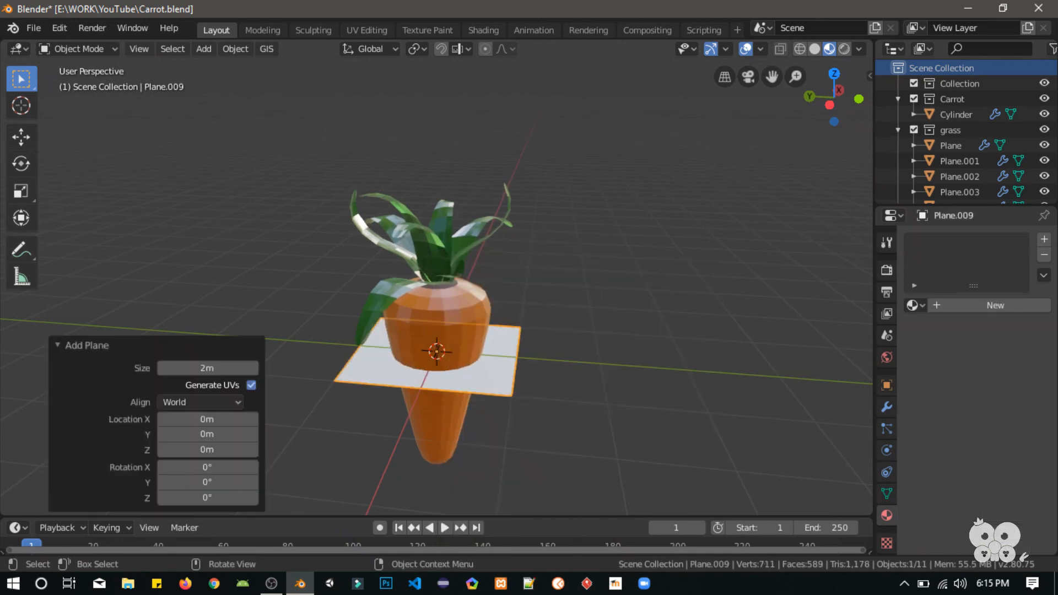
key("s")
left_click(472, 411)
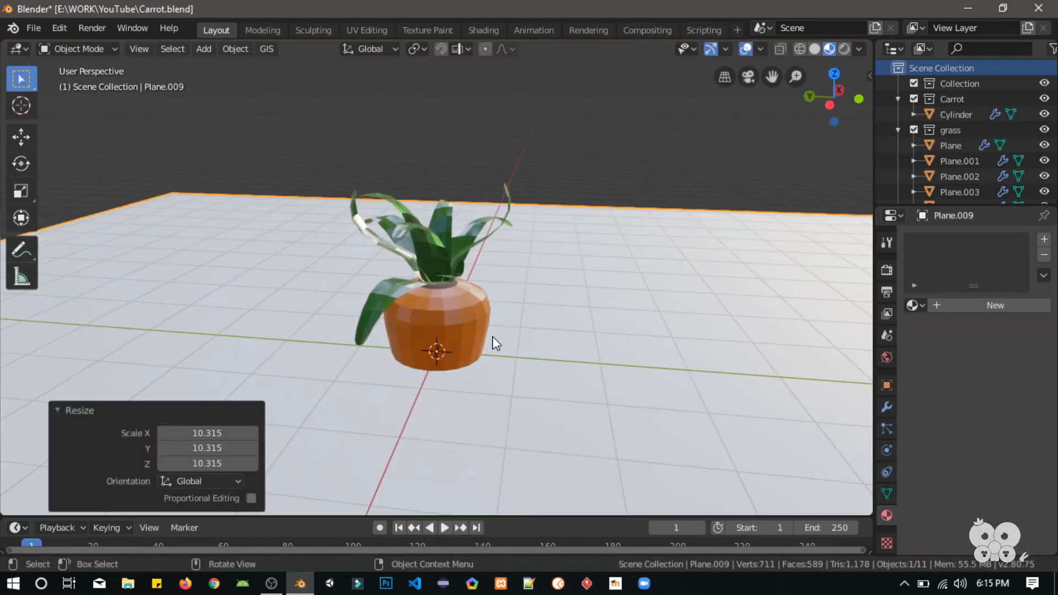
left_click(575, 344)
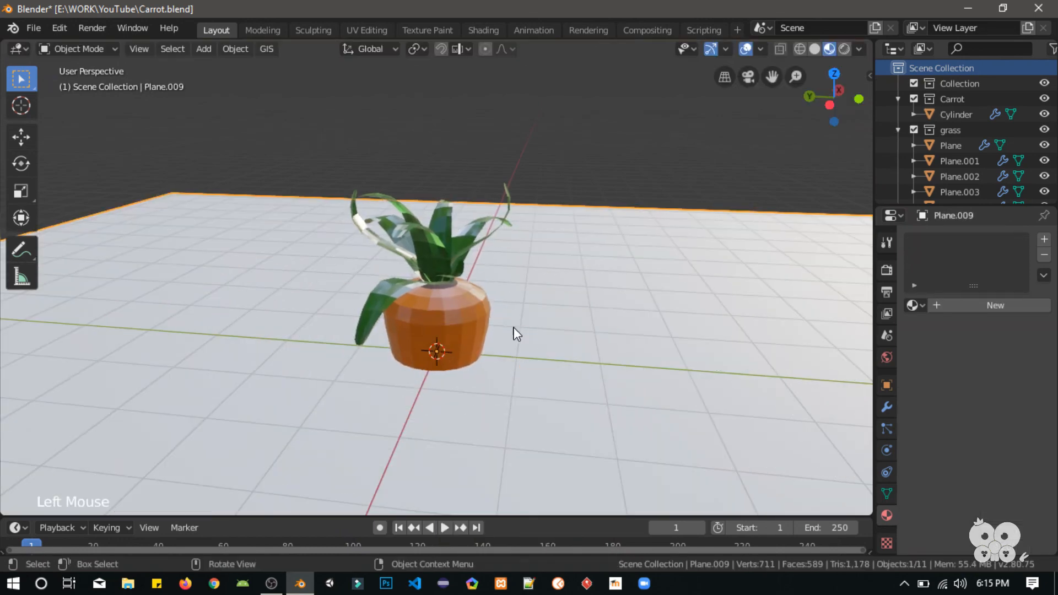
Select the carrot body and all the leaves without the ground plane, and raise them about 1.73 m along Z.
left_click(449, 242)
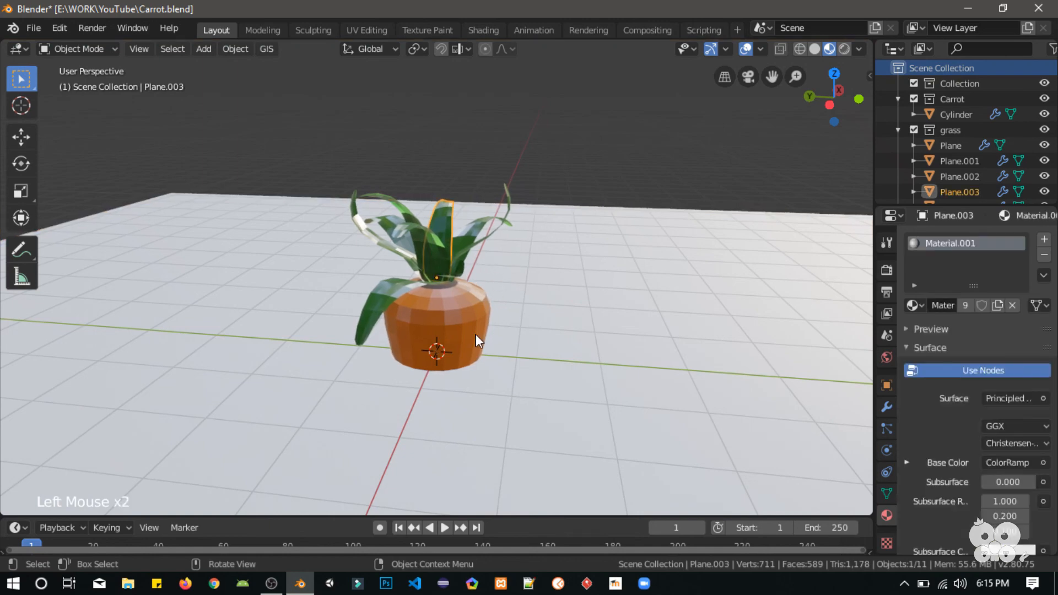
key("a")
left_click(575, 347, "shift")
left_click(573, 342, "shift")
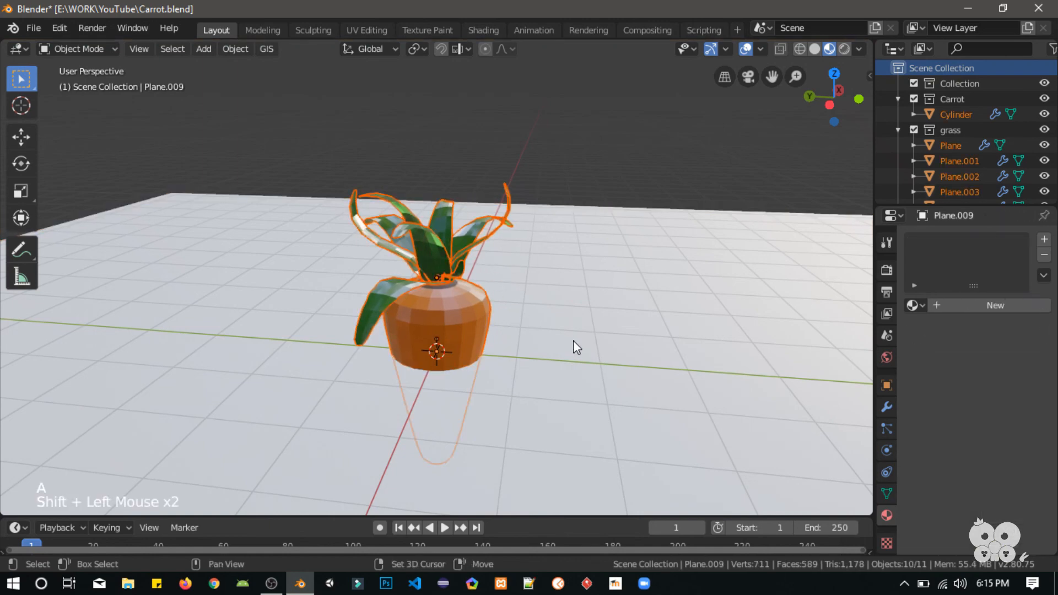
key("g")
key("z")
left_click(550, 199)
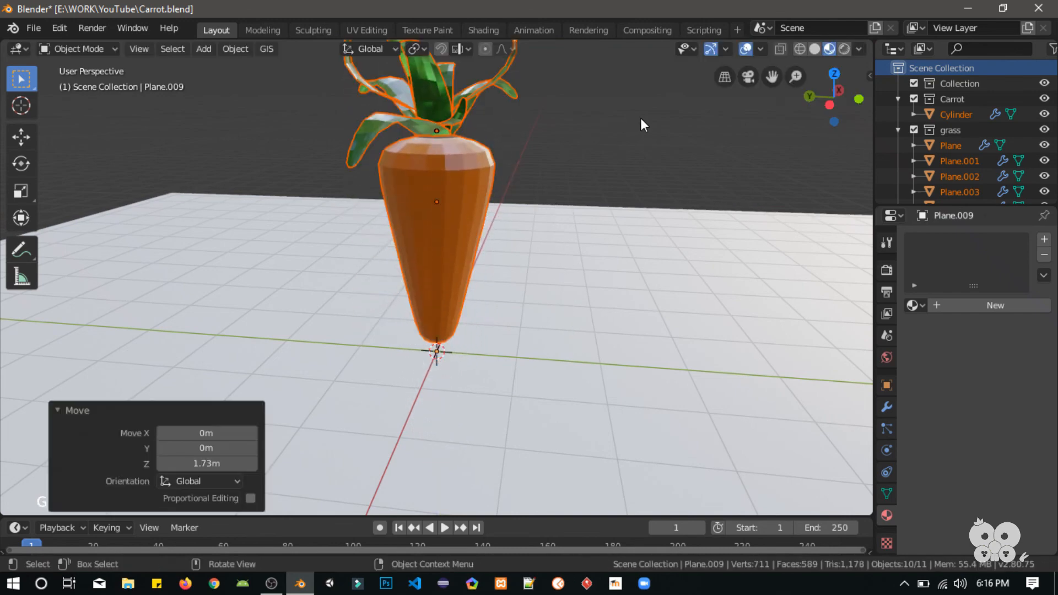
Tilt the whole carrot with its leaves by about 34 degrees in the current view.
key("r")
left_click(685, 276)
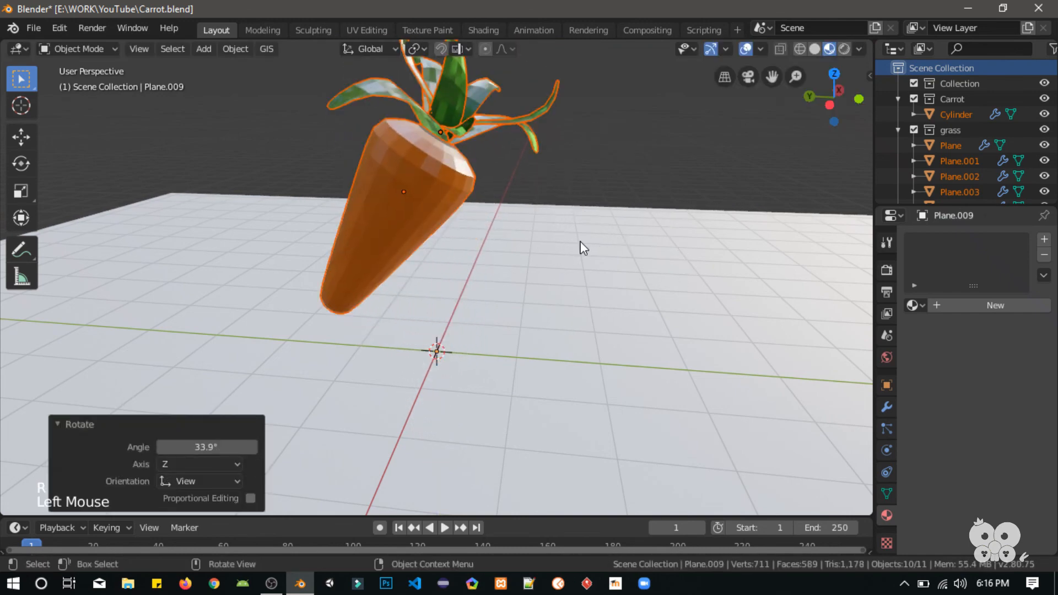
left_click(584, 248)
left_click(371, 269)
Add an area light and raise it about 5 m along Z above the carrot.
middle_click_drag(375, 242, 284, 260)
scroll(281, 208, "down", 2)
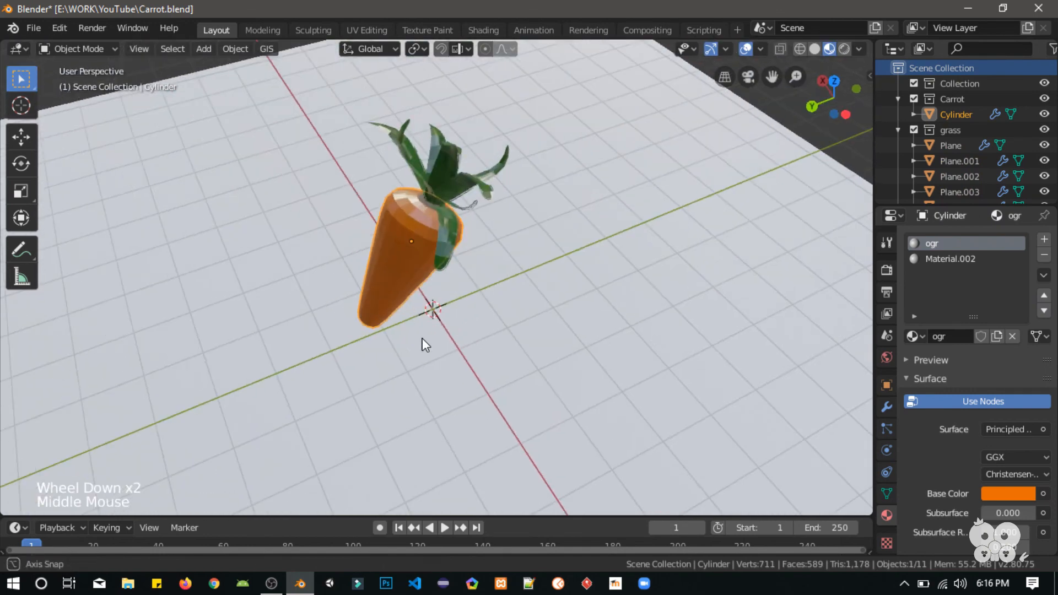
key("shift+a")
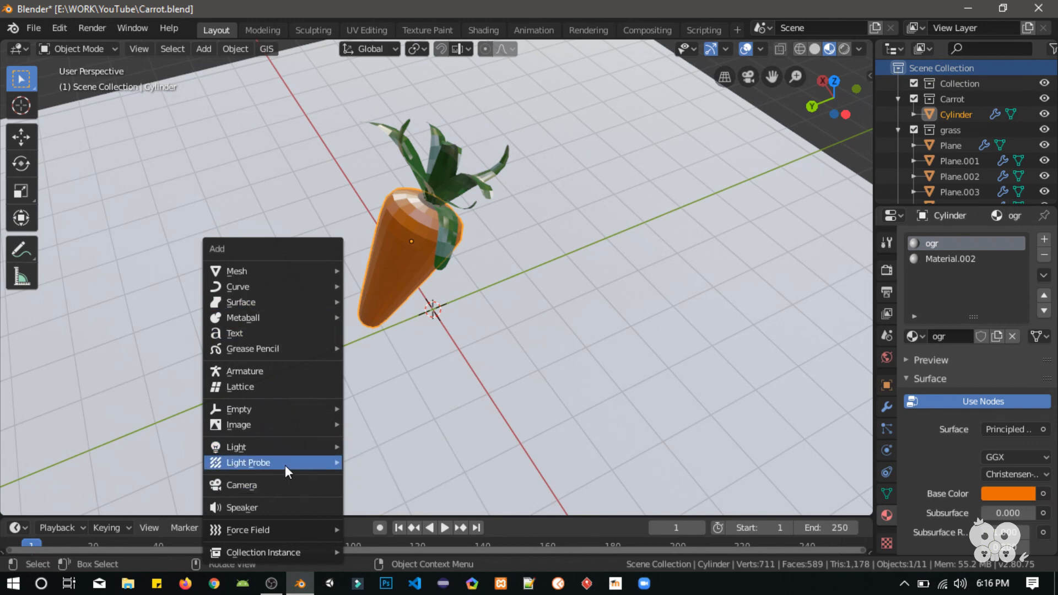
mouse_move(286, 444)
left_click(392, 496)
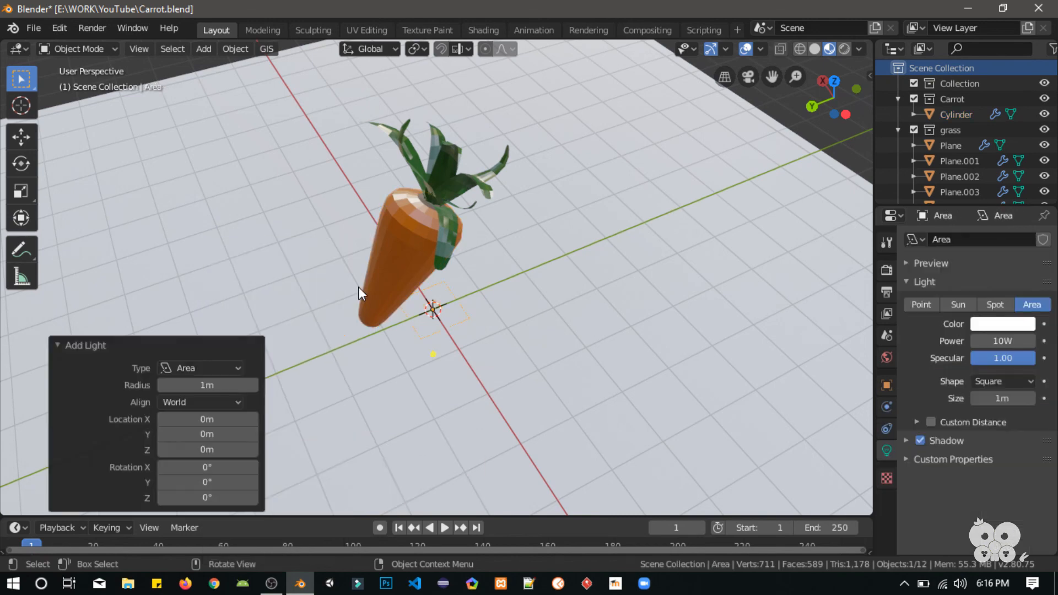
scroll(359, 292, "down", 3)
middle_click_drag(337, 292, 338, 282)
key("g")
key("z")
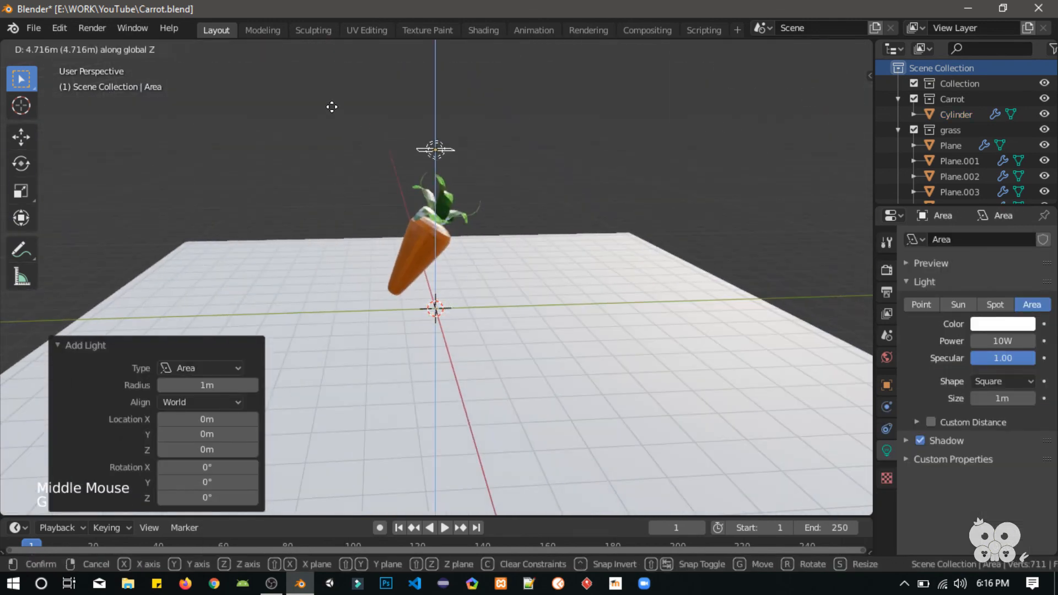
left_click(332, 107)
Move the area light about 2.56 m along Y and aim it at the carrot.
key("g")
key("x")
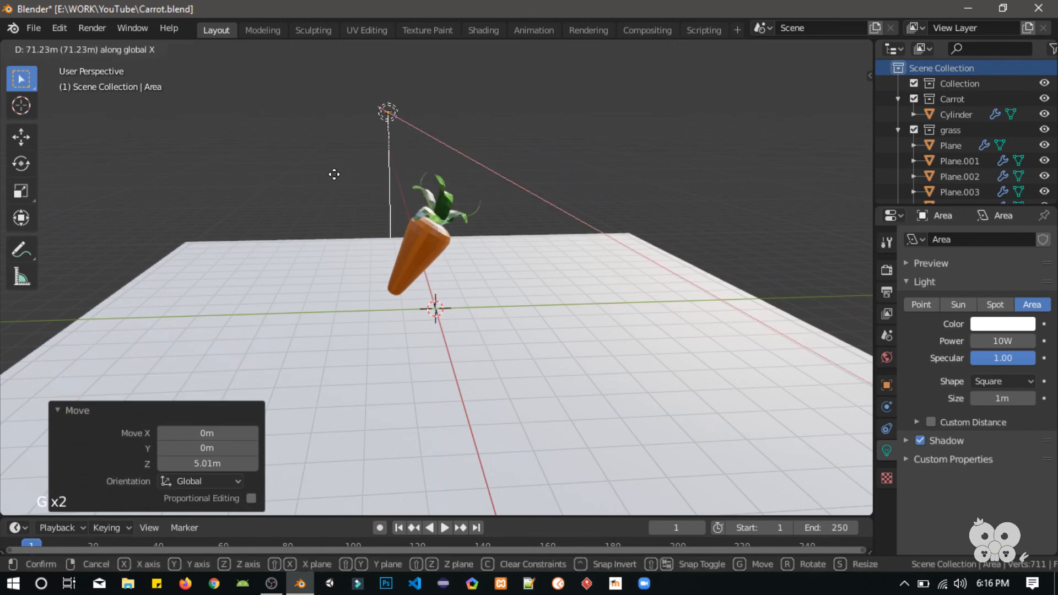
key("y")
left_click(338, 176)
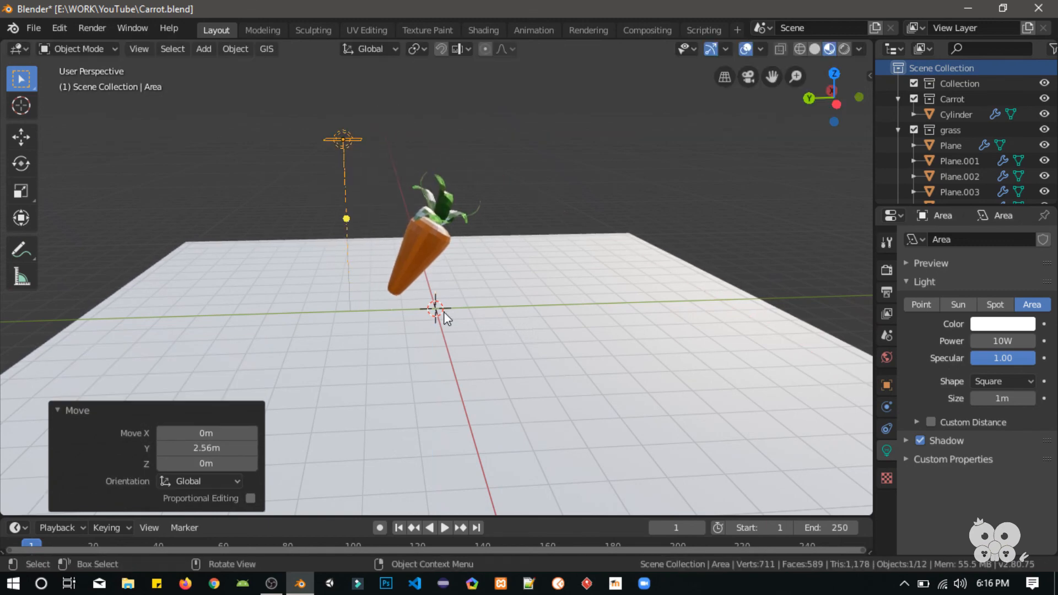
left_click_drag(346, 219, 496, 237)
Scale the area light up about 5.6 times and set its power to 5000 W.
key("s")
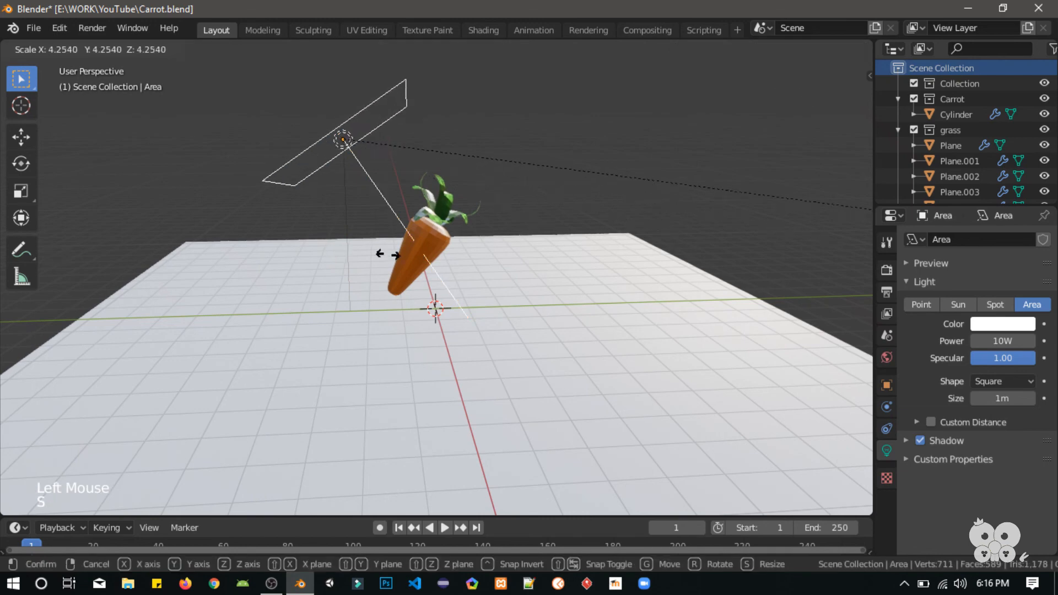
left_click(607, 255)
left_click(1011, 339)
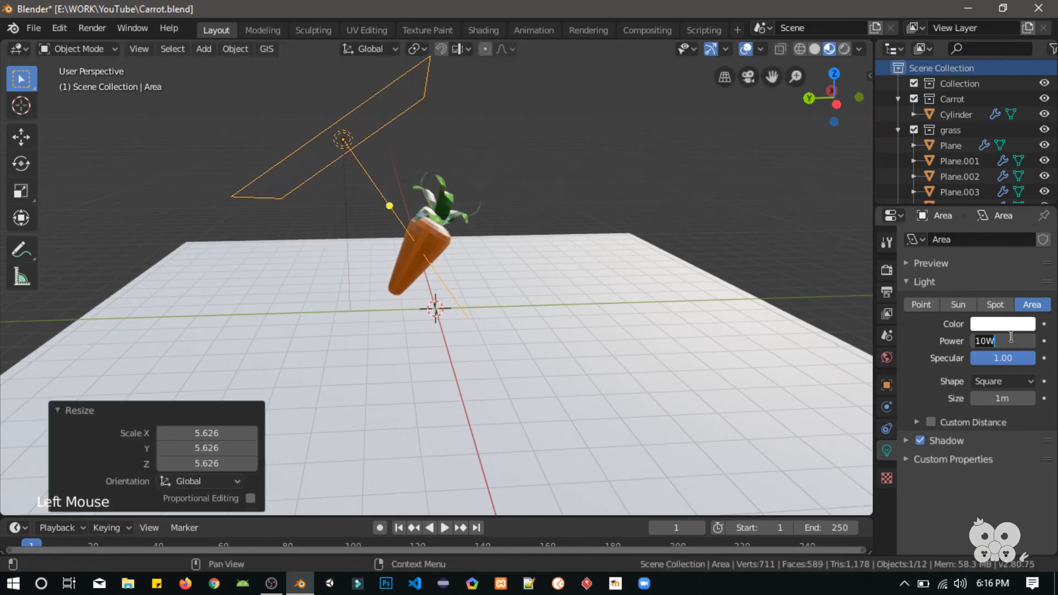
type("5000")
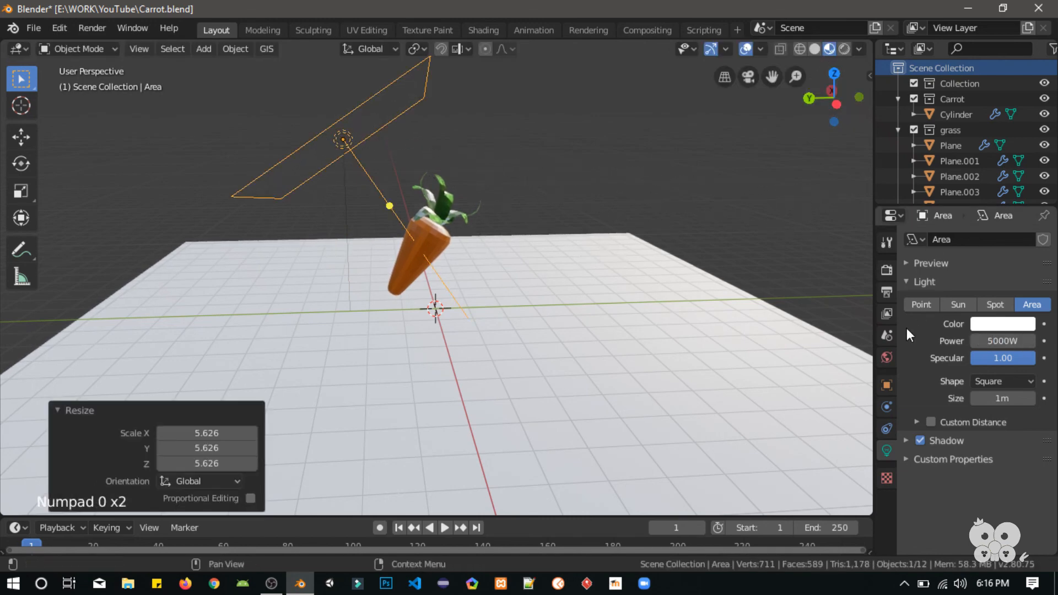
Switch the render engine to Cycles and show the scene in rendered viewport shading.
left_click(887, 269)
left_click(1033, 240)
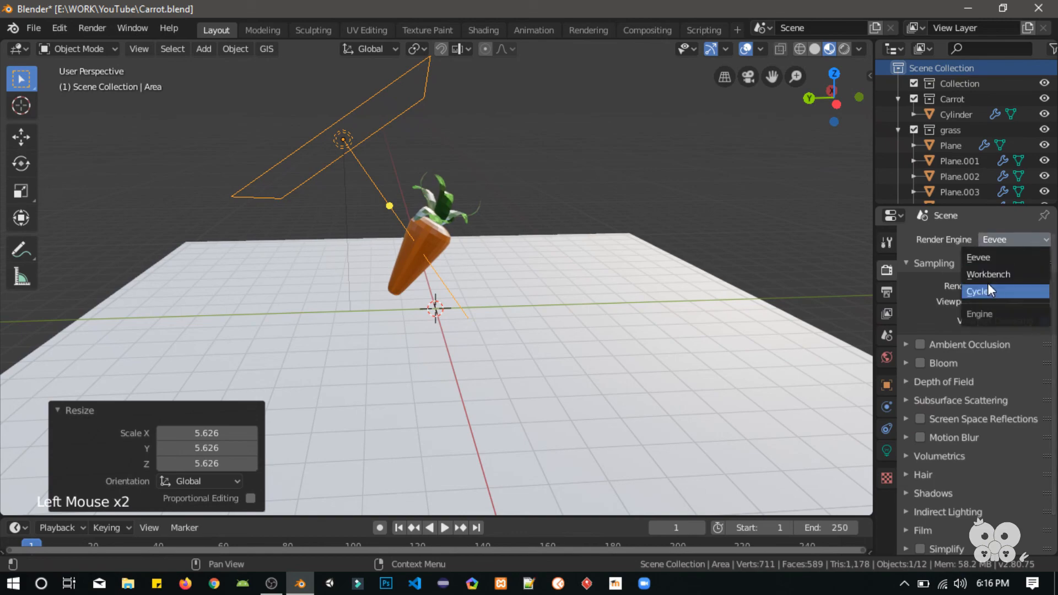
left_click(982, 291)
scroll(354, 276, "up", 4)
middle_click_drag(354, 276, 411, 310)
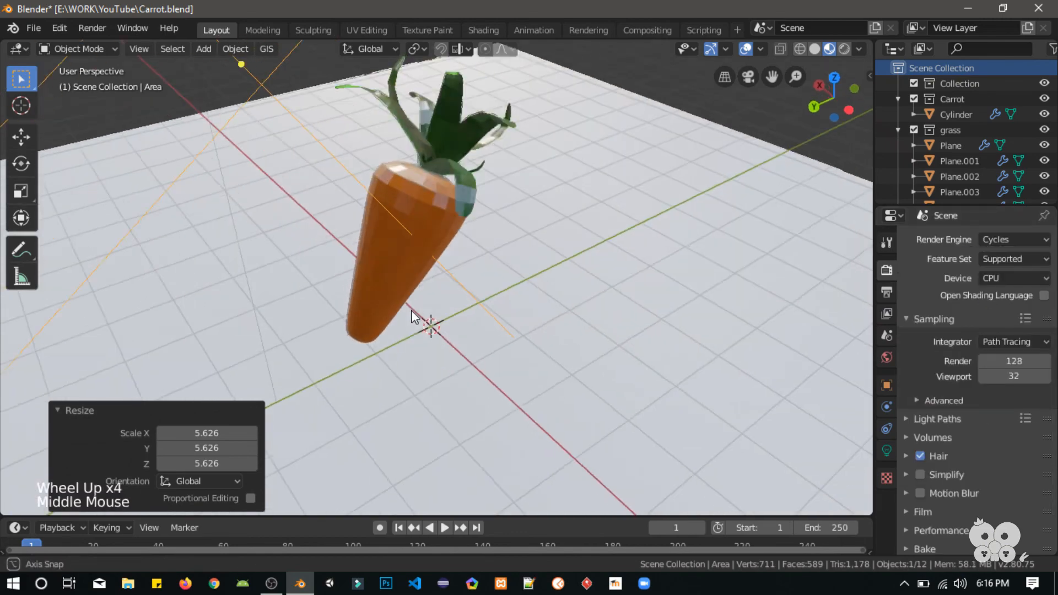
left_click(844, 49)
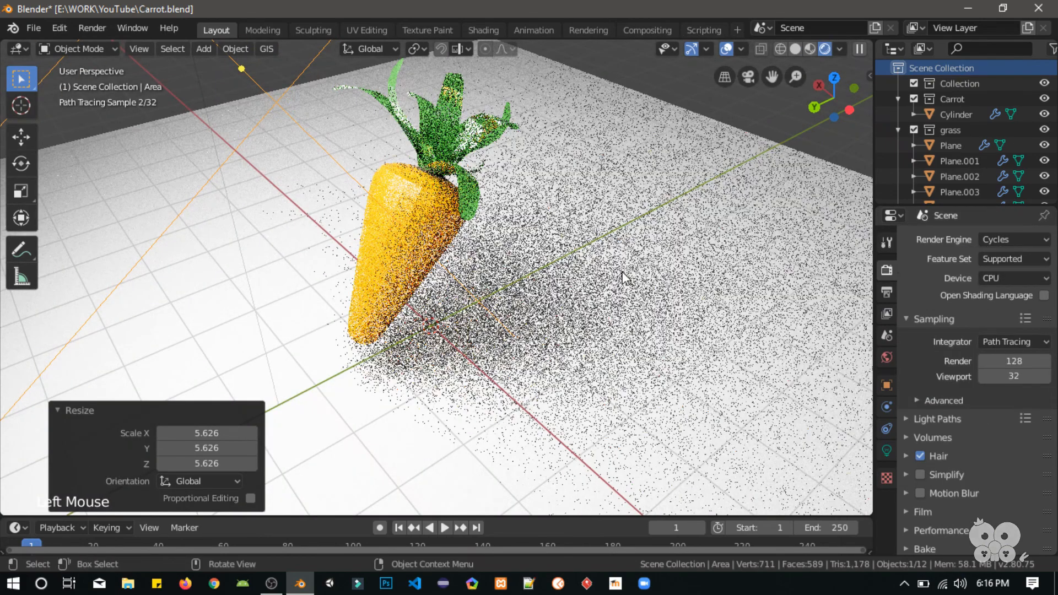
middle_click_drag(623, 278, 593, 237)
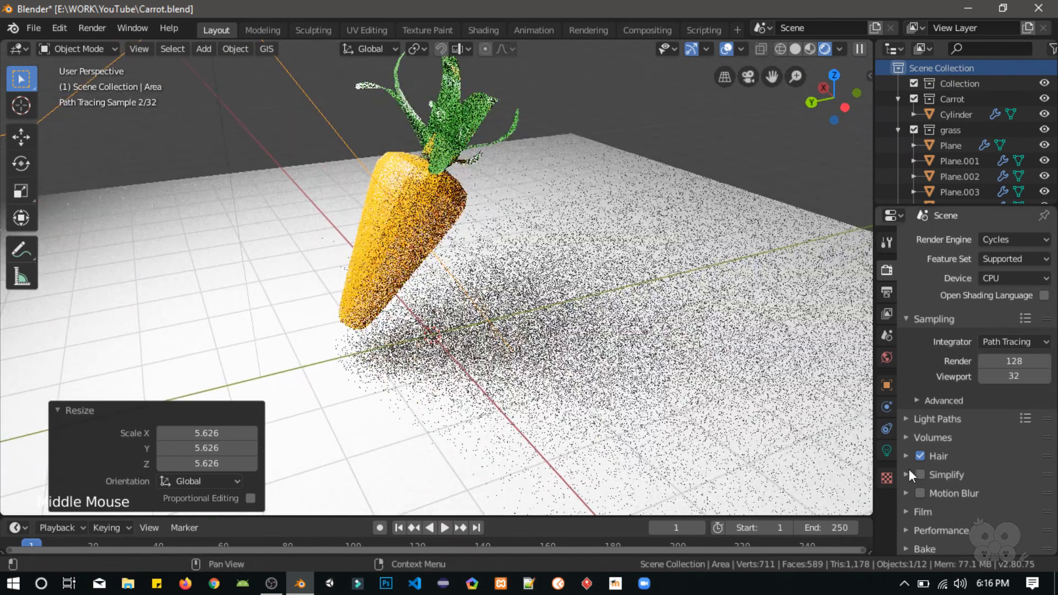
Set the area light's power to 500 W.
left_click(887, 451)
double_click(1013, 341)
type("5")
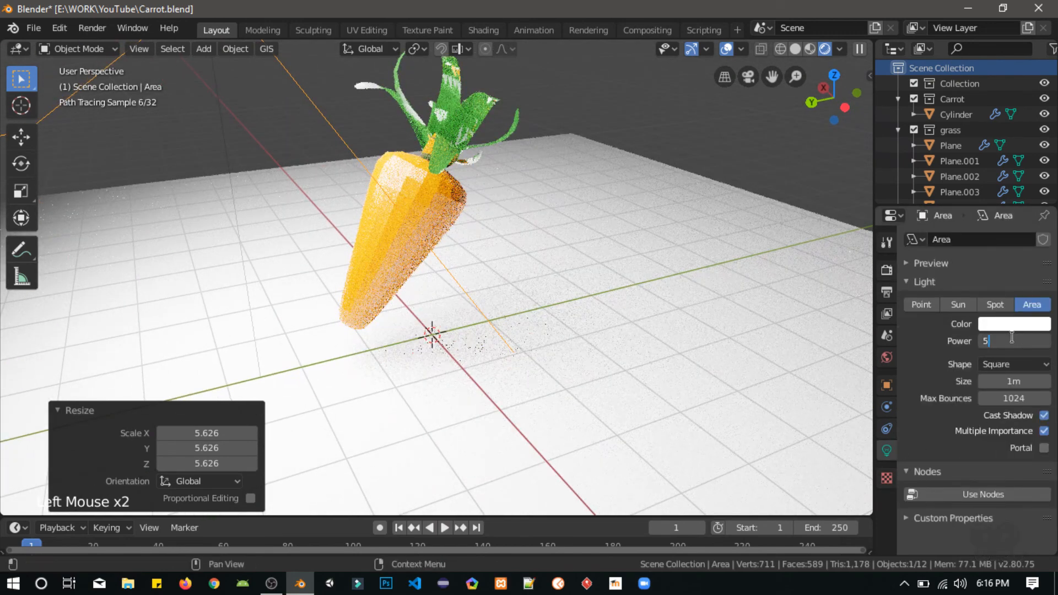
type("00W")
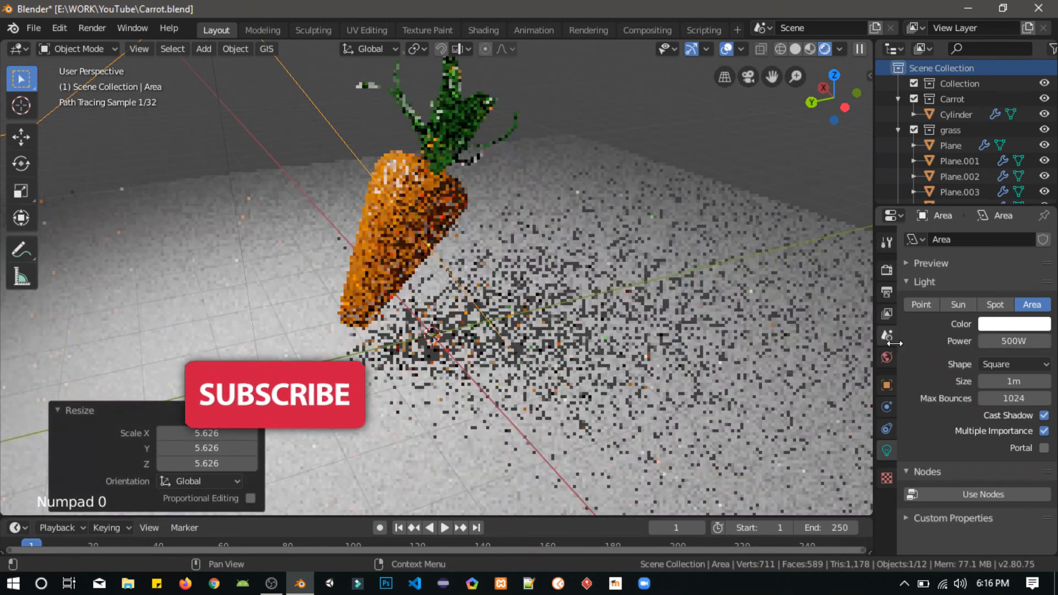